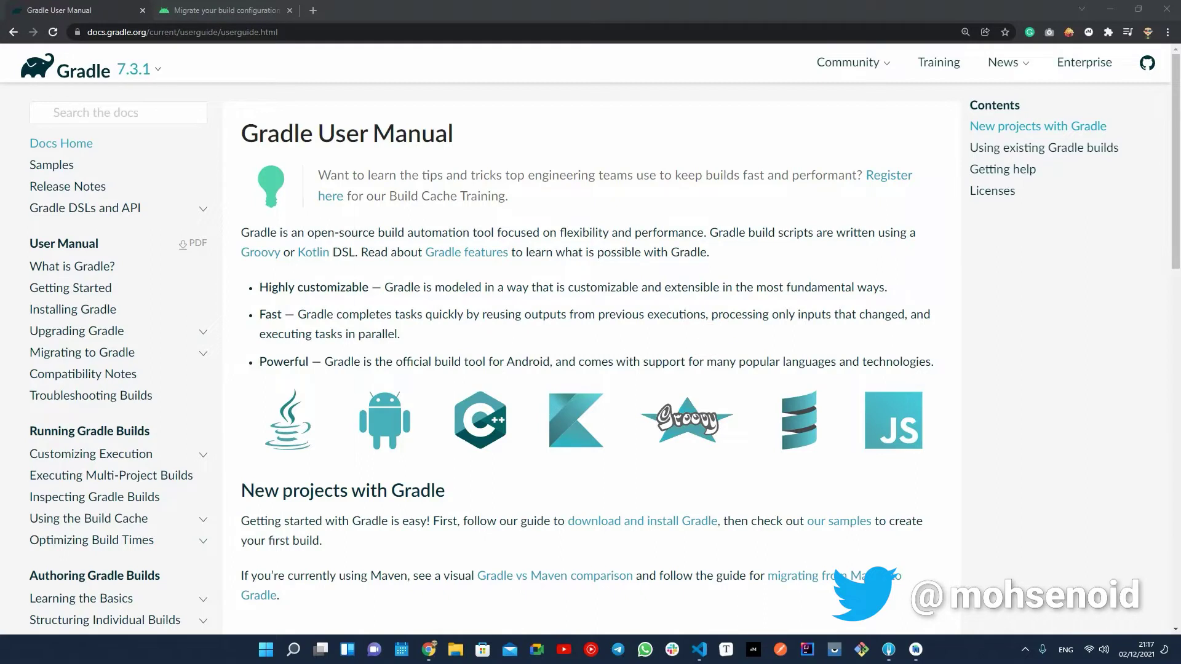
- Switch Chrome to the tab showing the Android 'Migrate to Kotlin script' guide
key(ctrl+Tab)
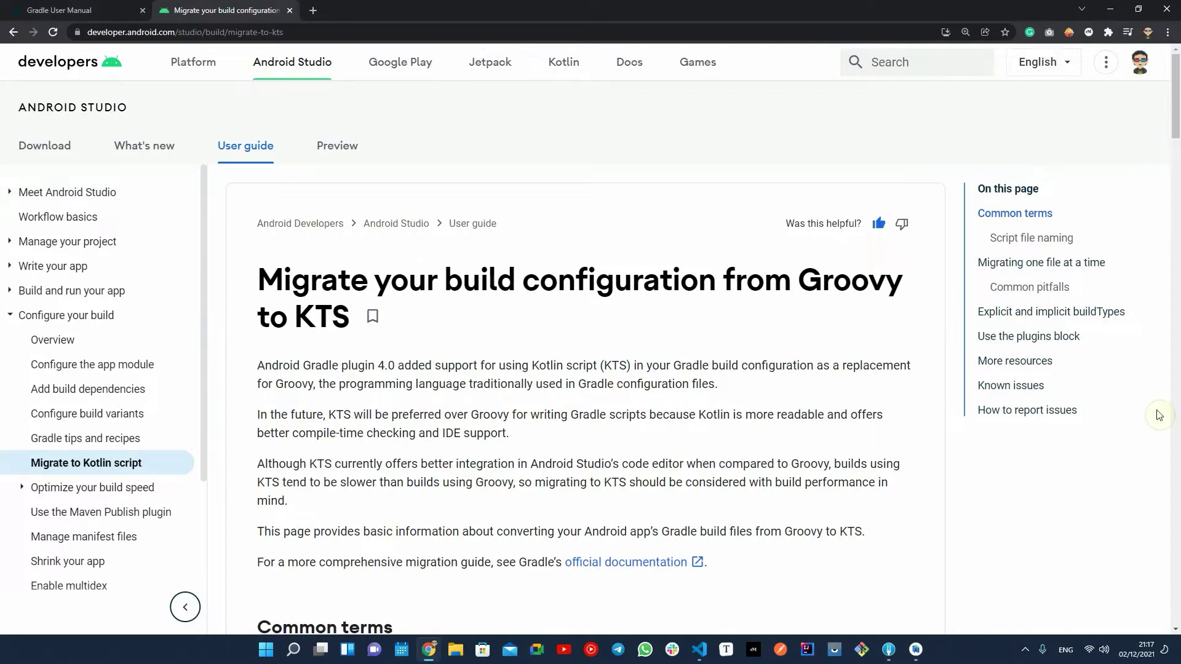
- Read the guide's sections from Common terms through Use the plugins block, then return to Android Studio
click(1015, 213)
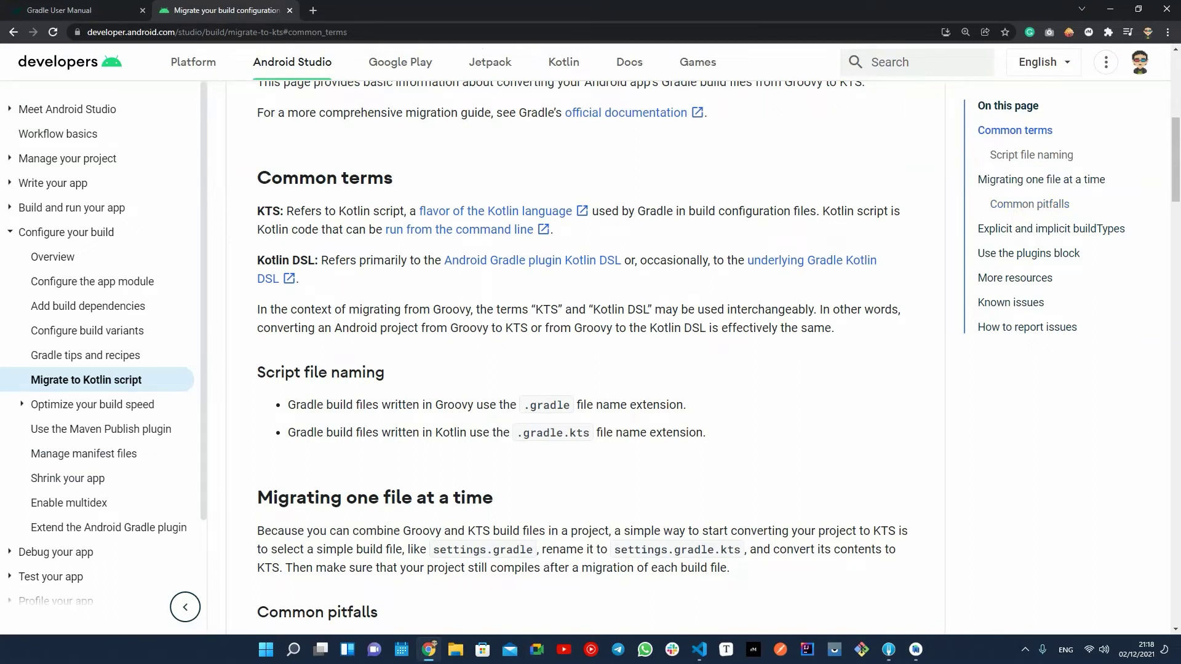
click(1014, 156)
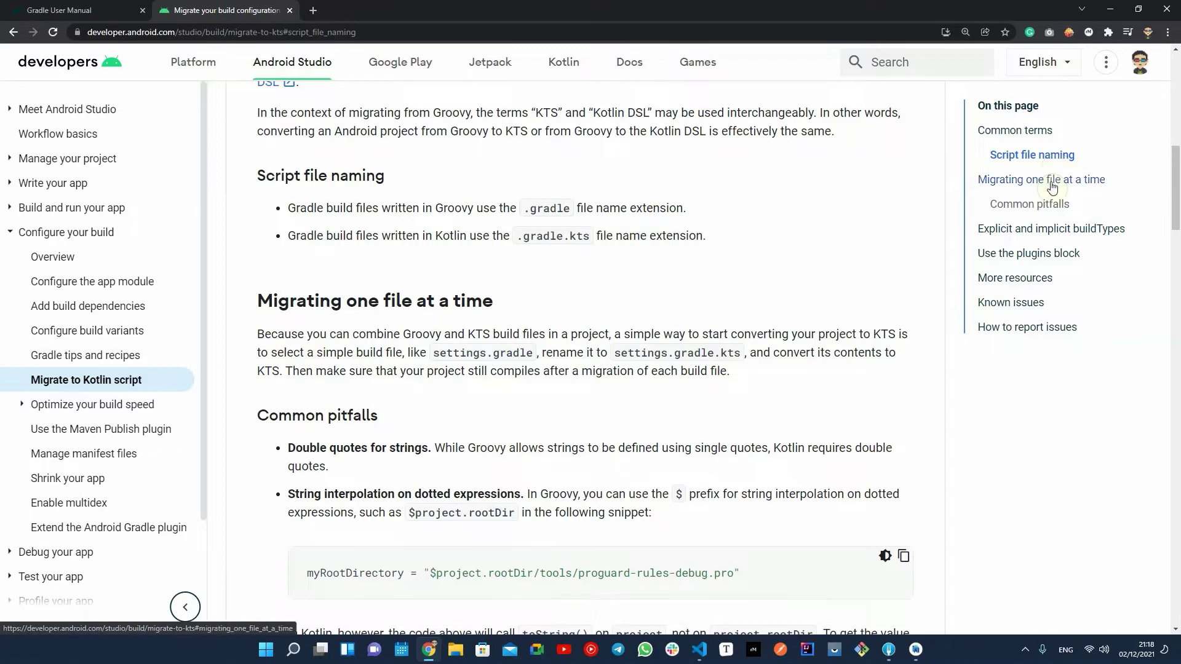
click(1052, 185)
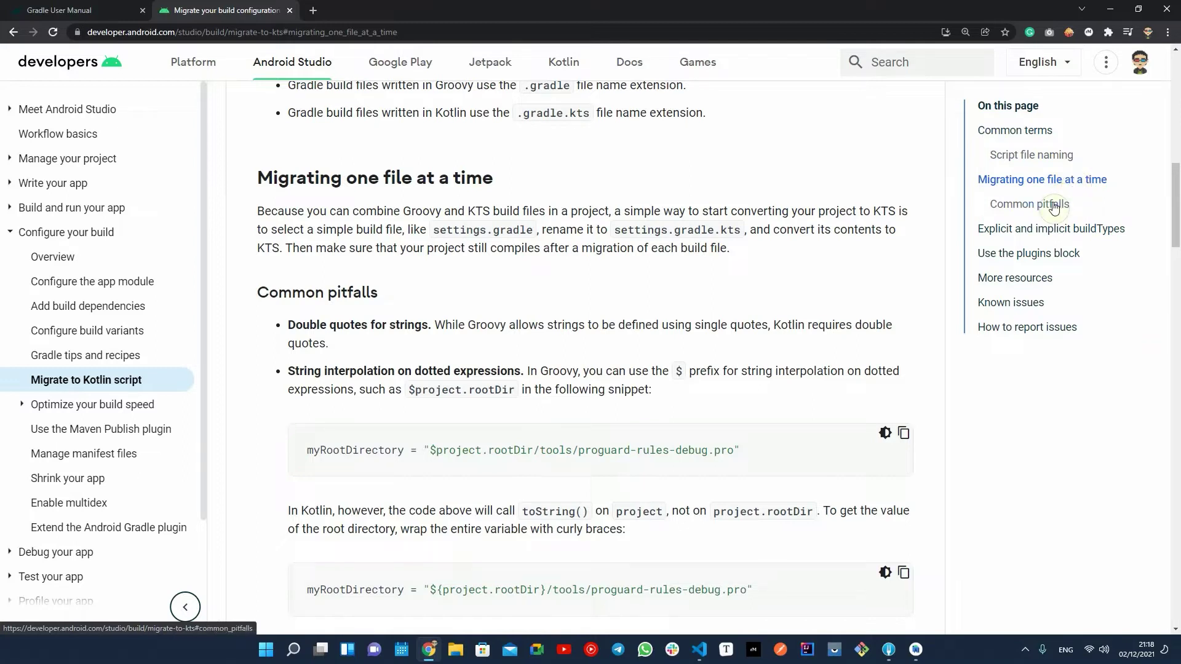
click(1055, 208)
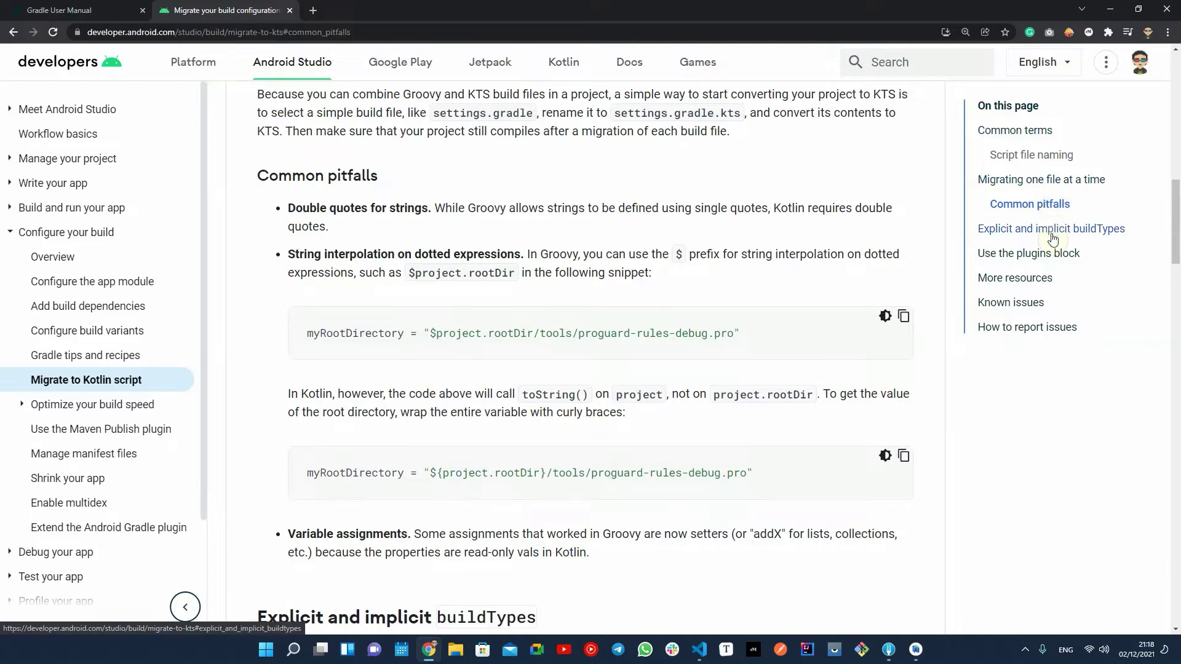
click(1053, 239)
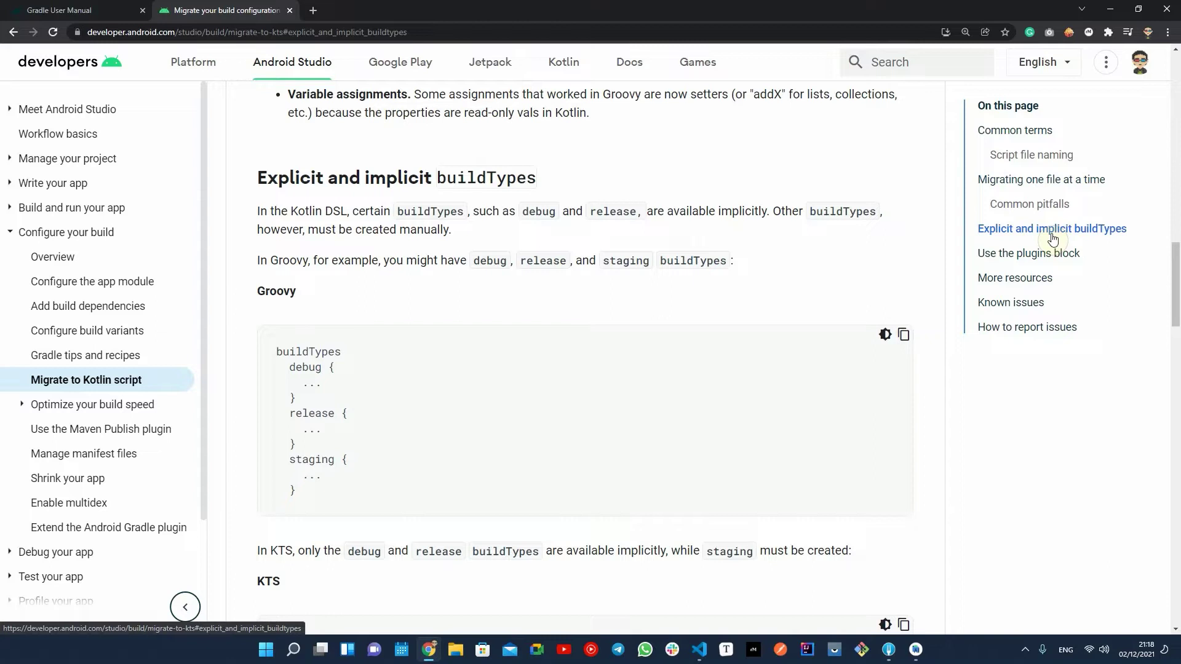
click(1050, 255)
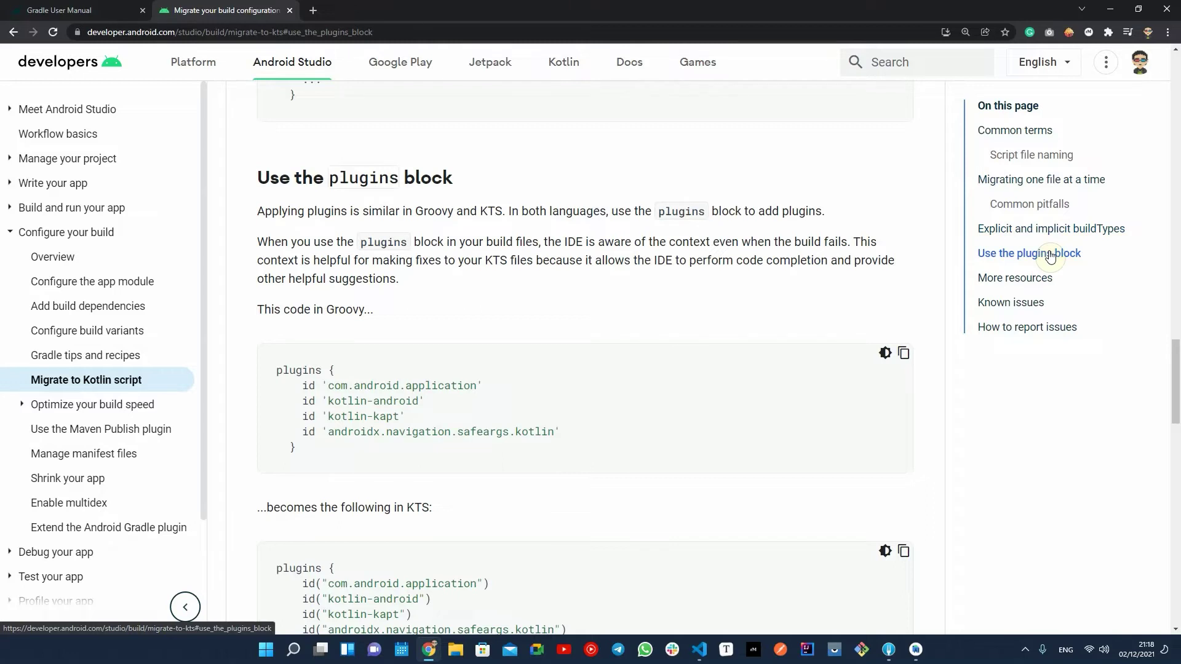
key(alt+Tab)
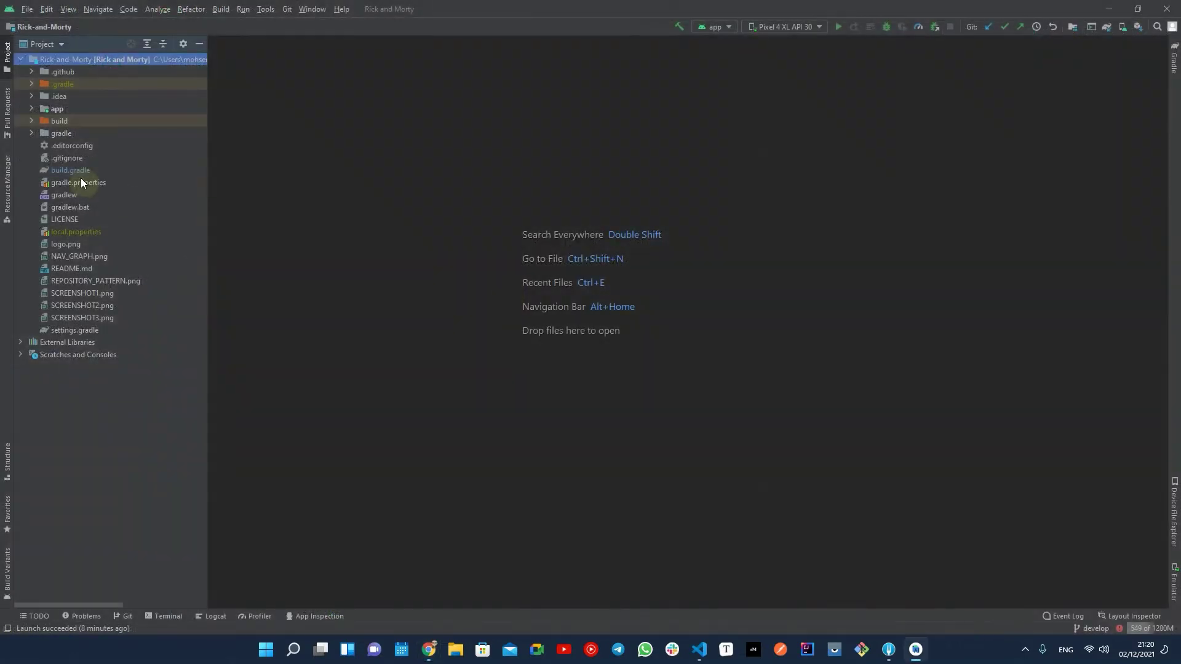
- Rename the project's top-level build.gradle to build.gradle.kts via Refactor and open it
double_click(78, 170)
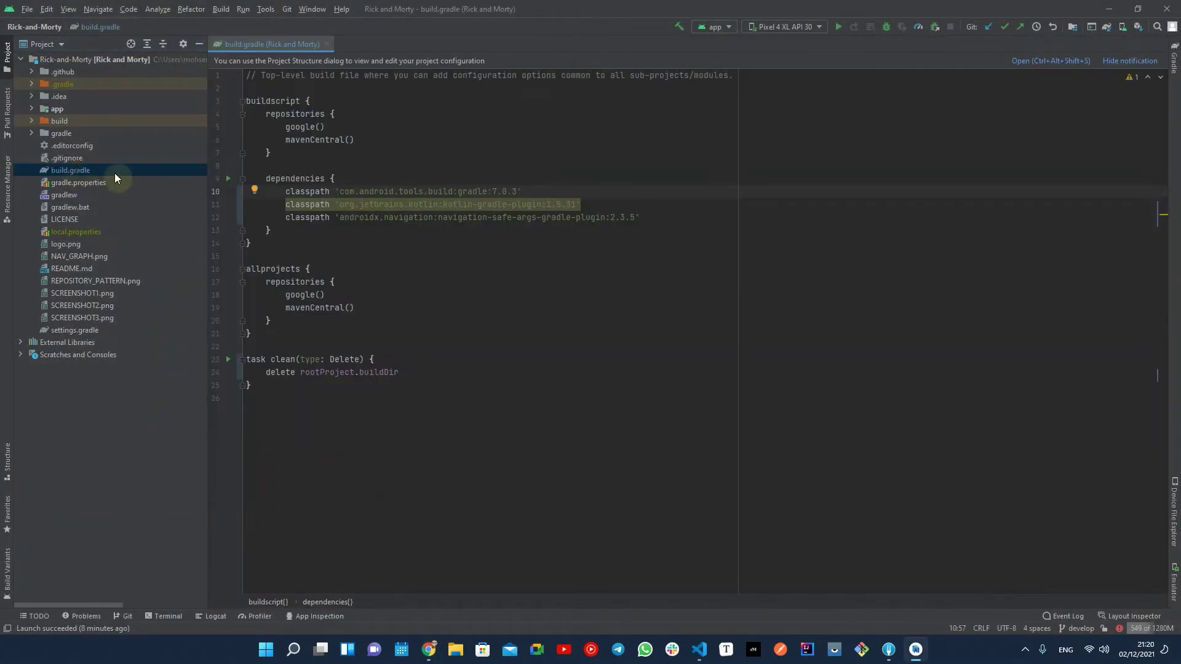
click(86, 171)
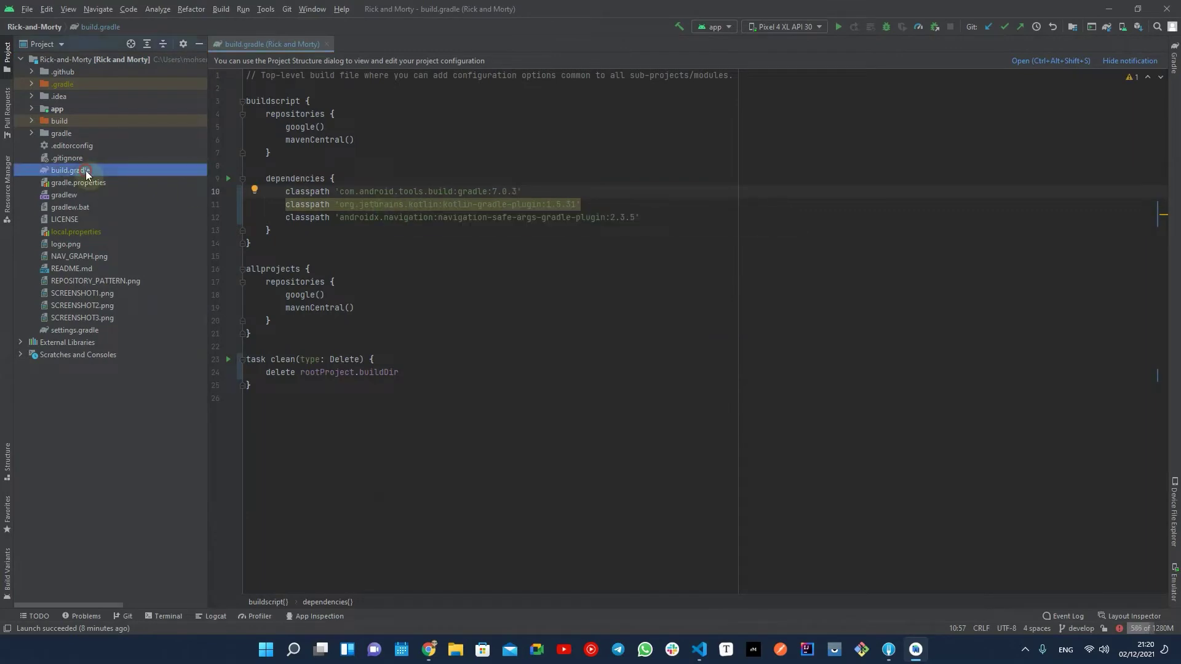
key(shift+F6)
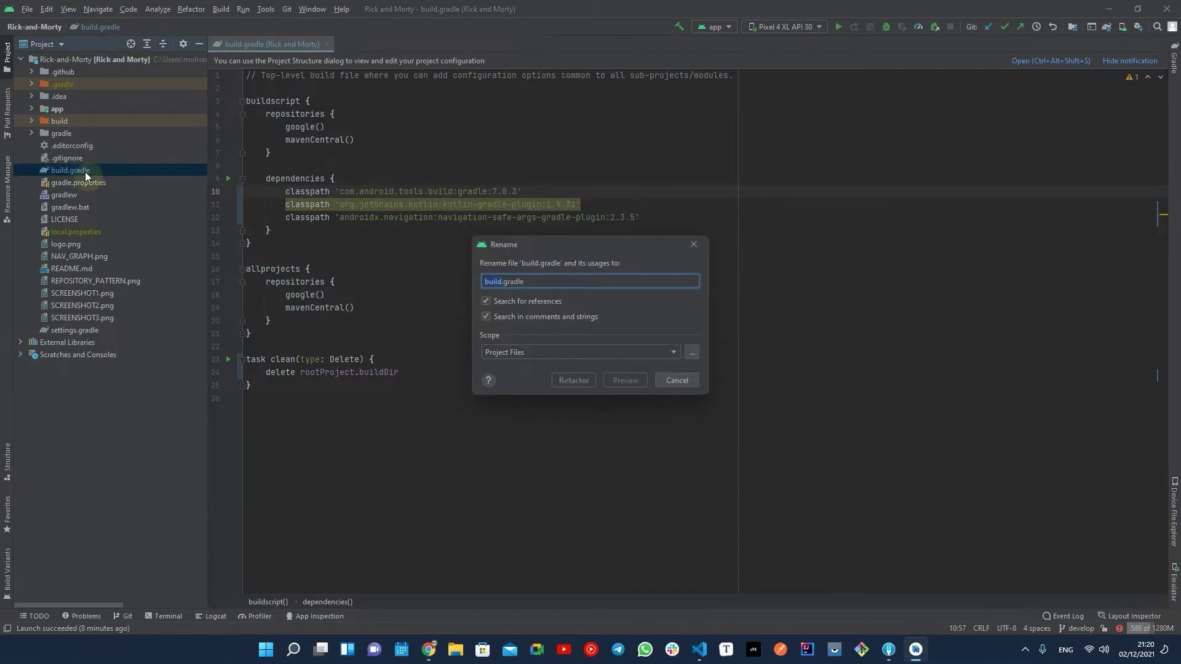
text(.kts)
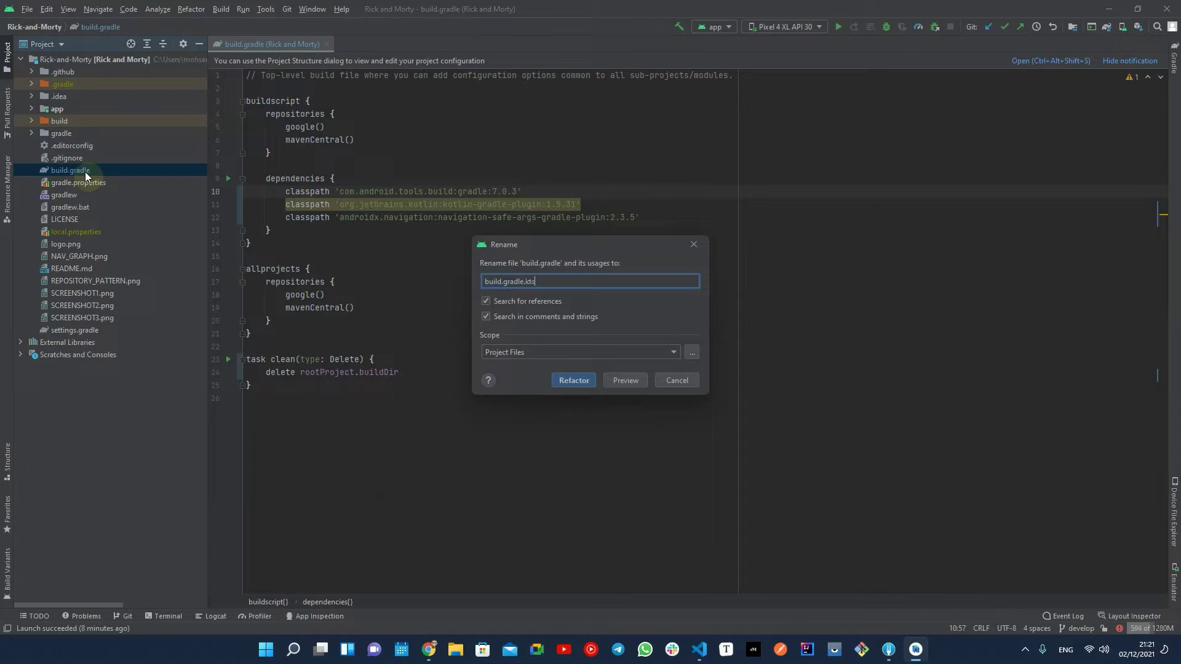
key(Return)
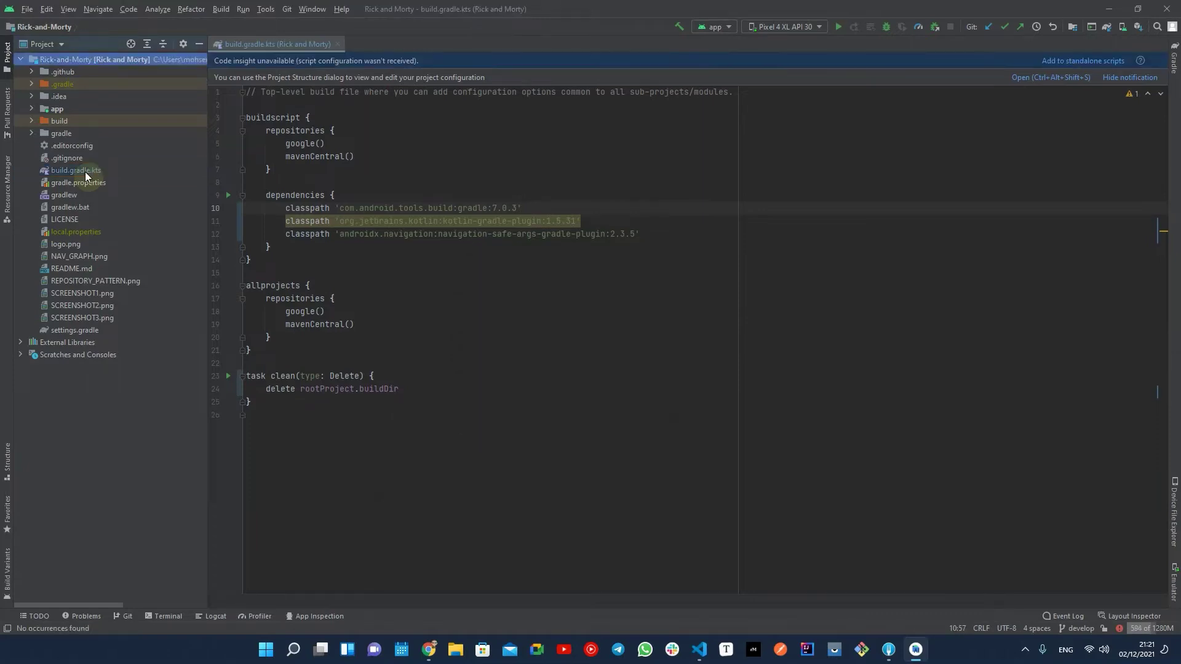
click(644, 193)
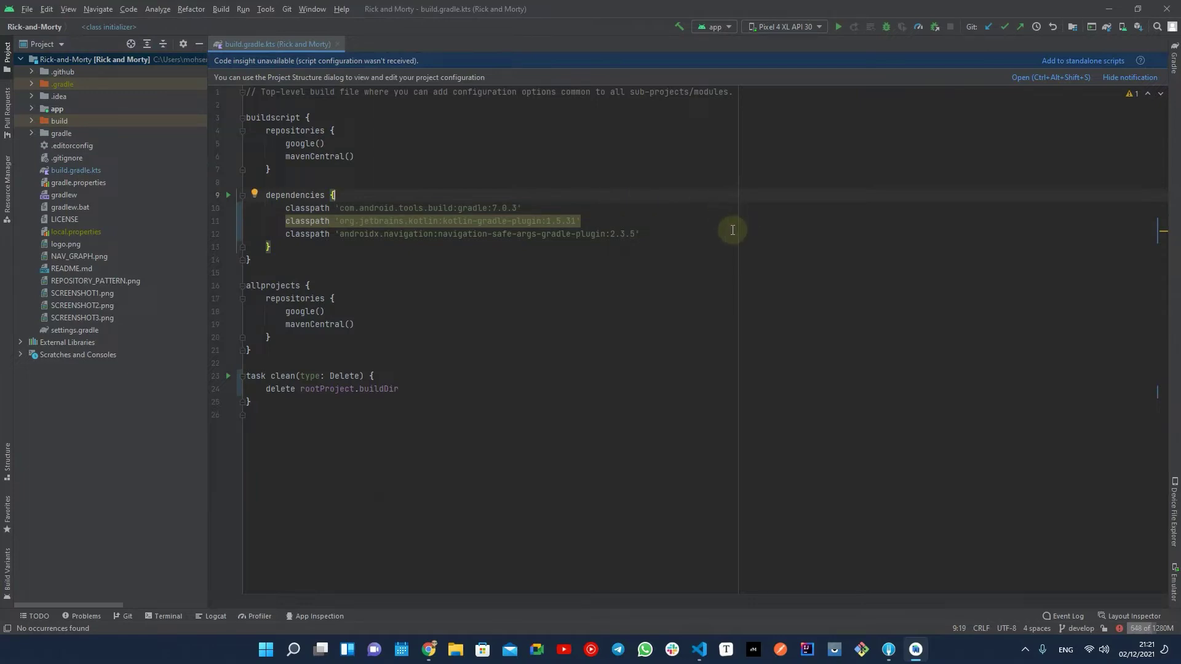
- Rewrite the three classpath dependencies as classpath("…") with double quotes and retry the Gradle sync
click(1109, 29)
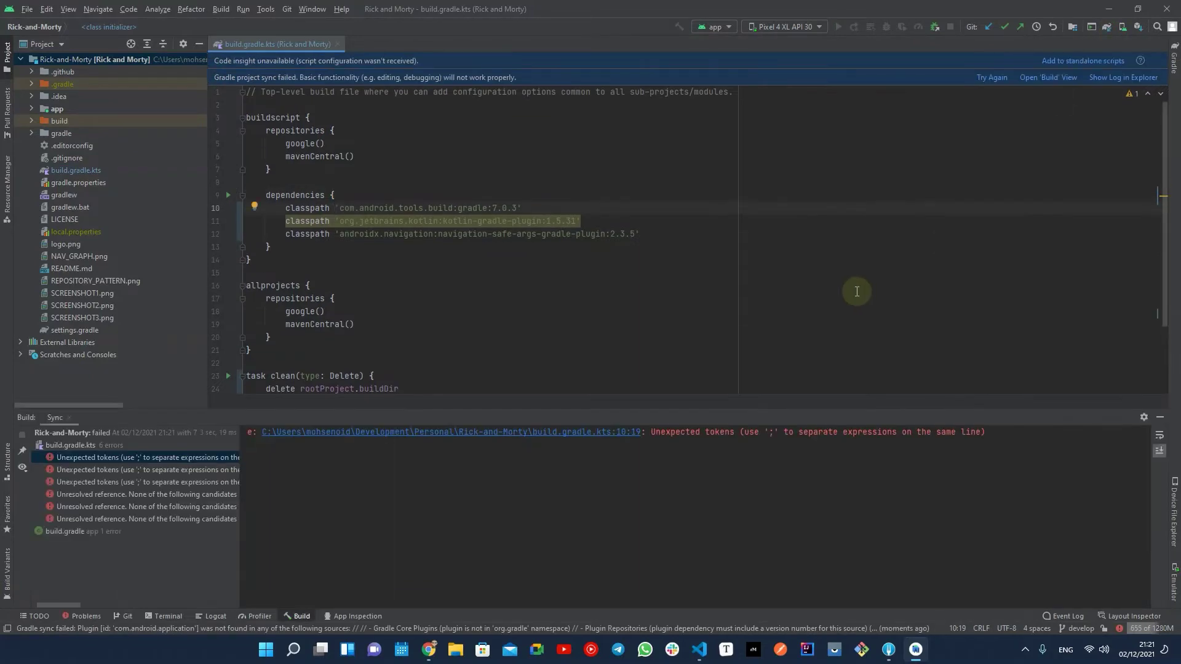
click(601, 434)
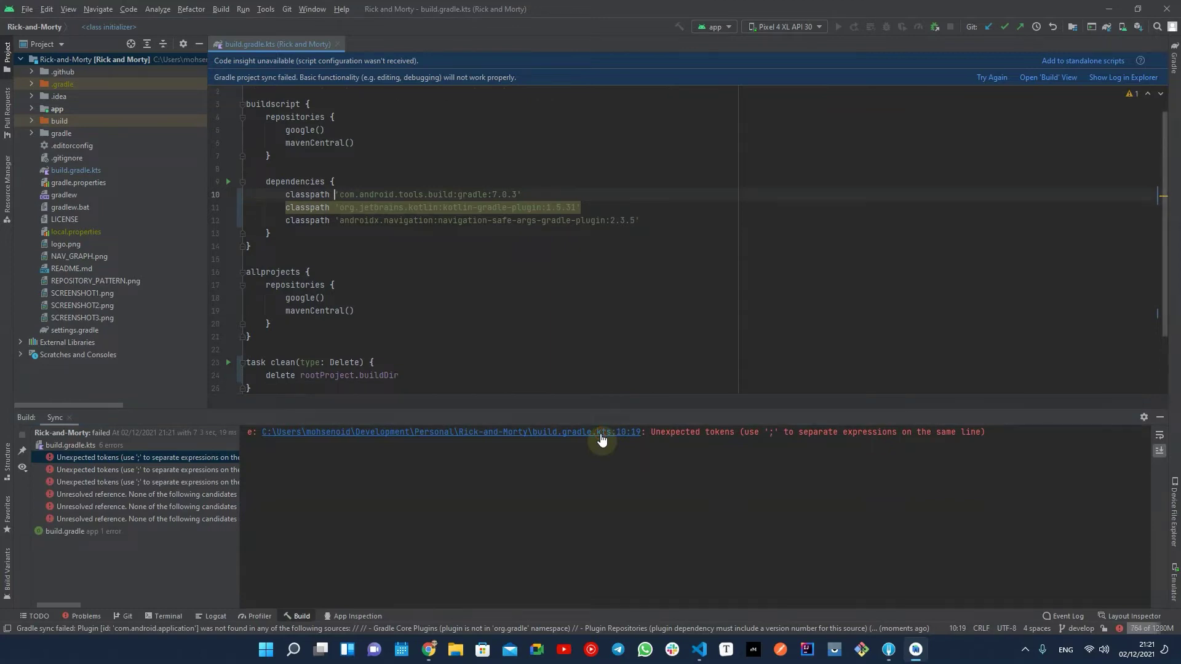
shift+click(531, 194)
text(()
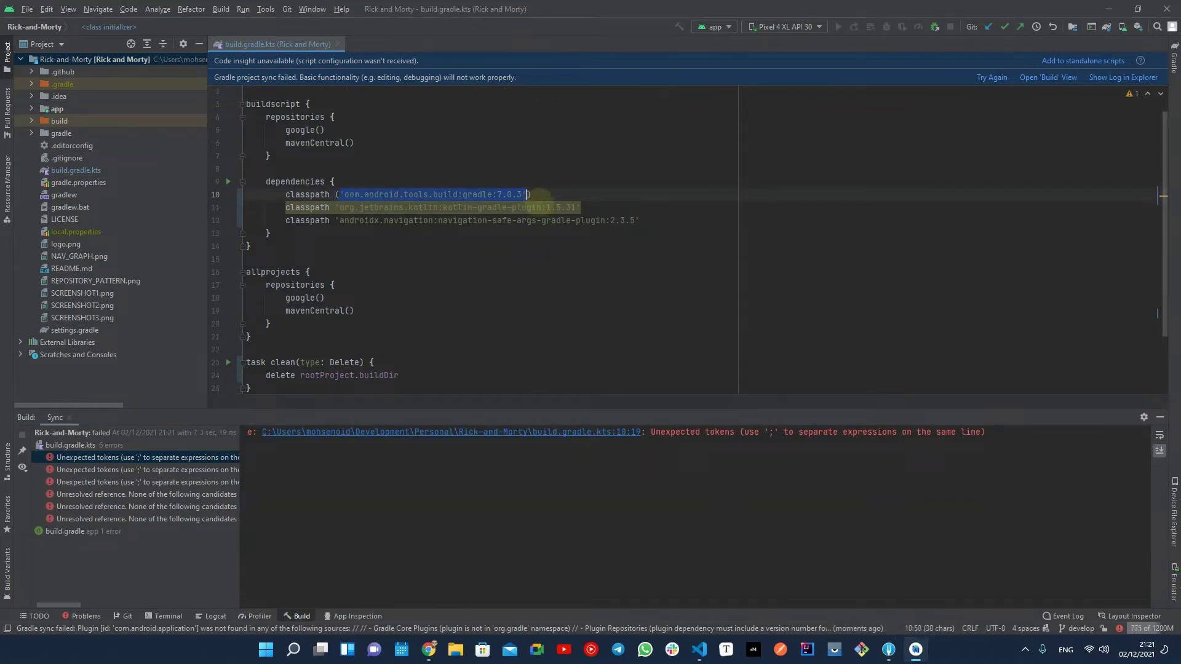
text(")
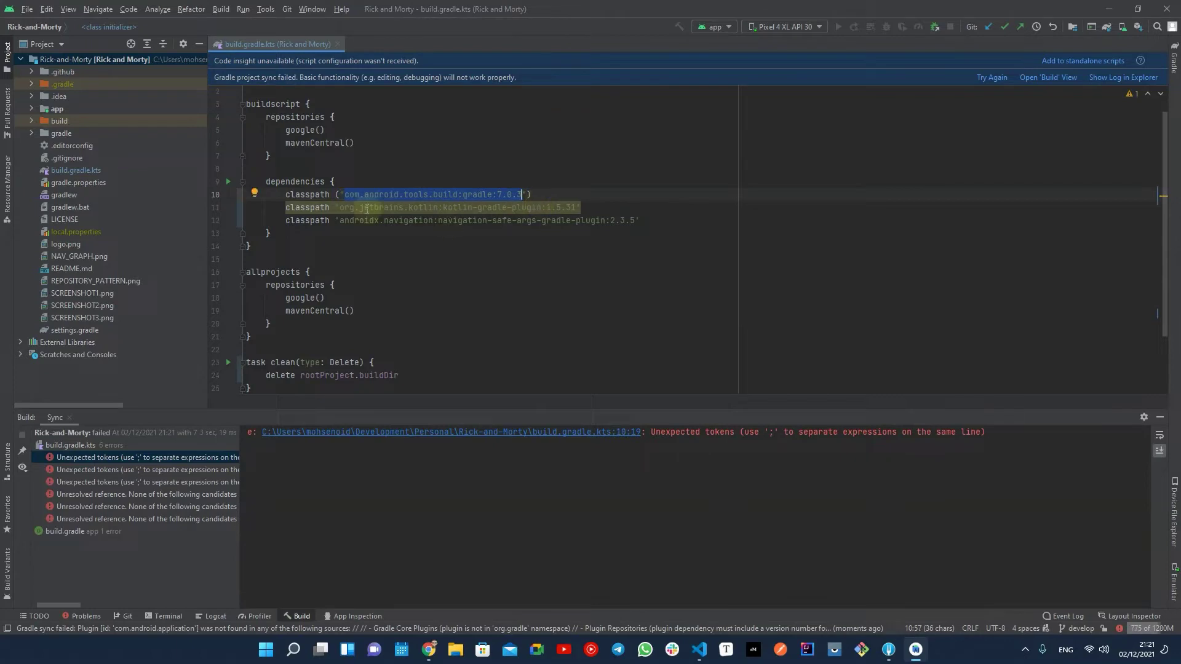
click(335, 209)
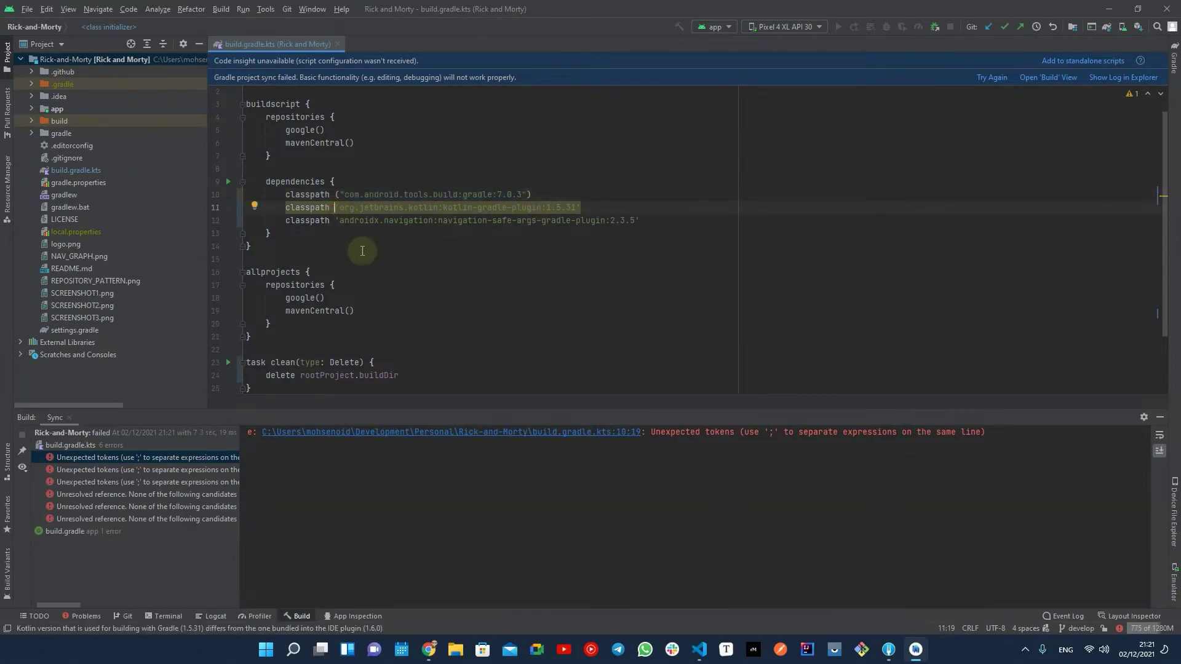
key(shift+End)
text("()
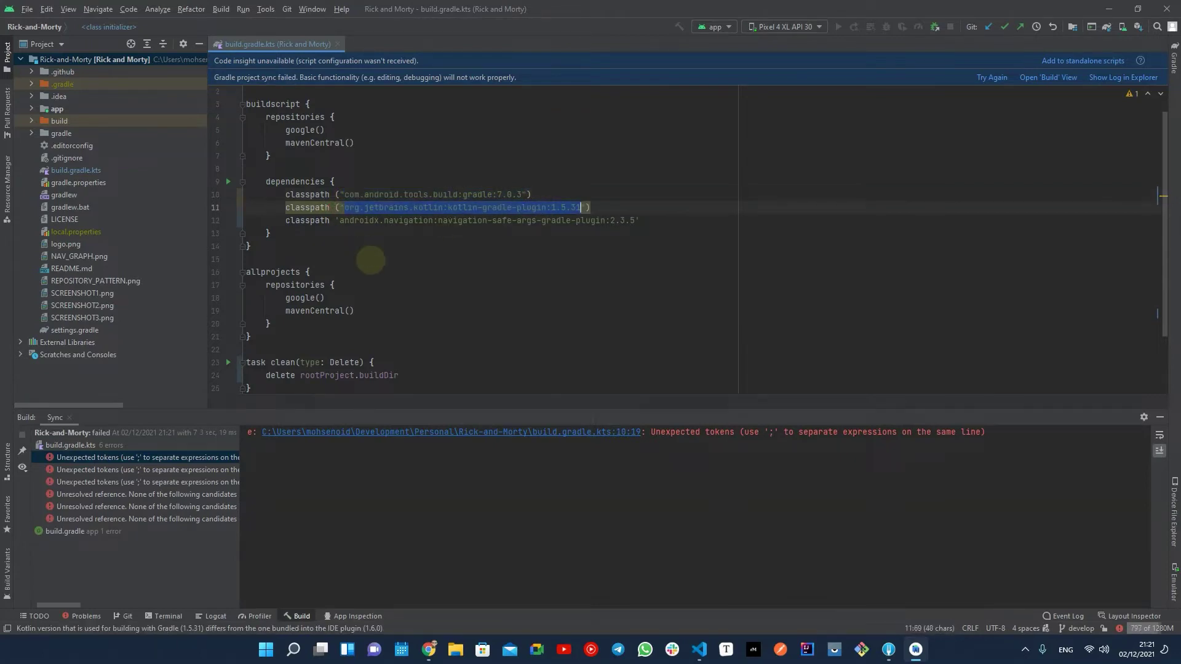
click(335, 221)
key(shift+End)
text("()
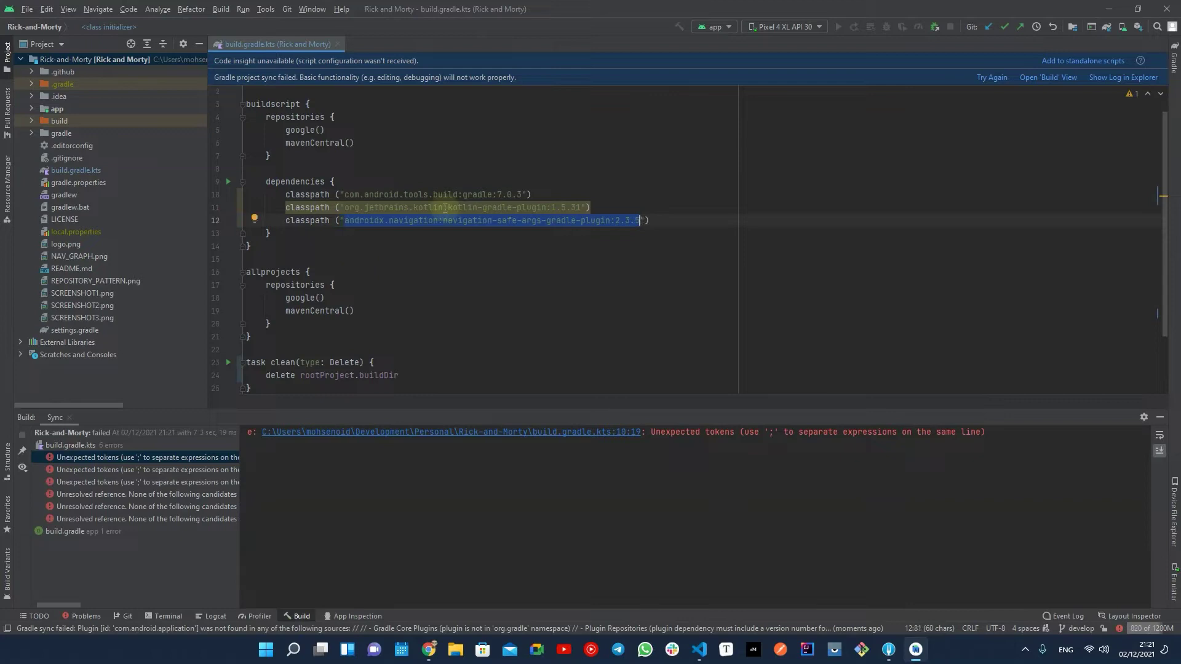
click(991, 78)
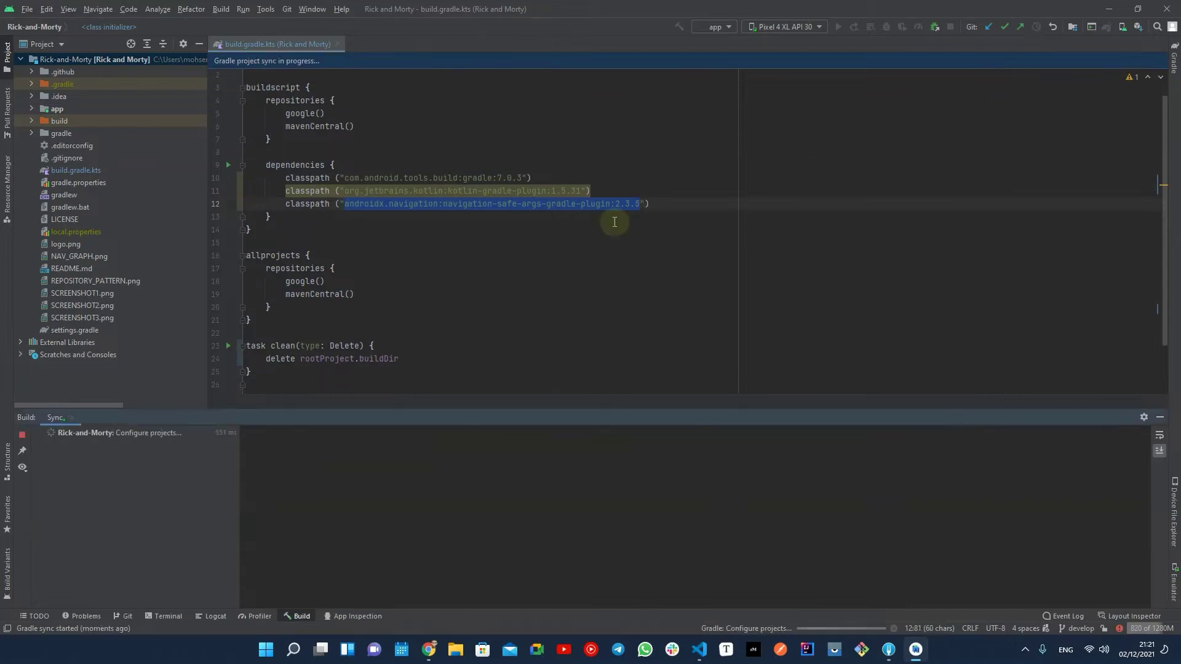
scroll(554, 221, down, 2)
- Replace the Groovy clean task declaration with task<Delete>("clean") using autocomplete
click(542, 220)
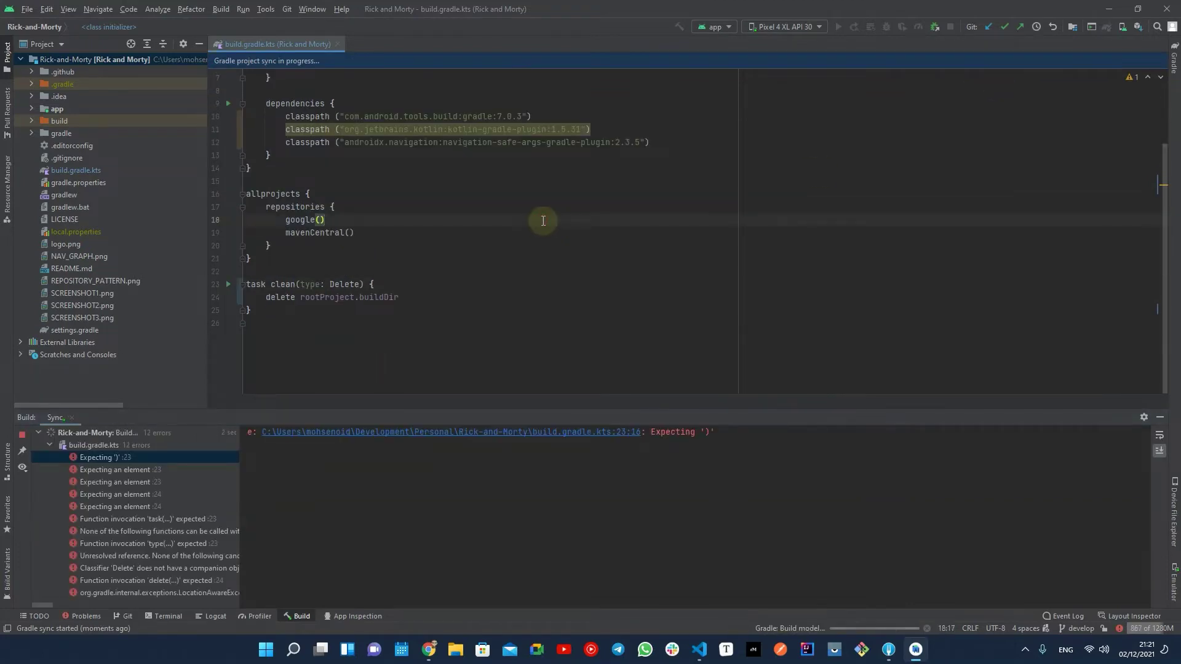
click(1061, 62)
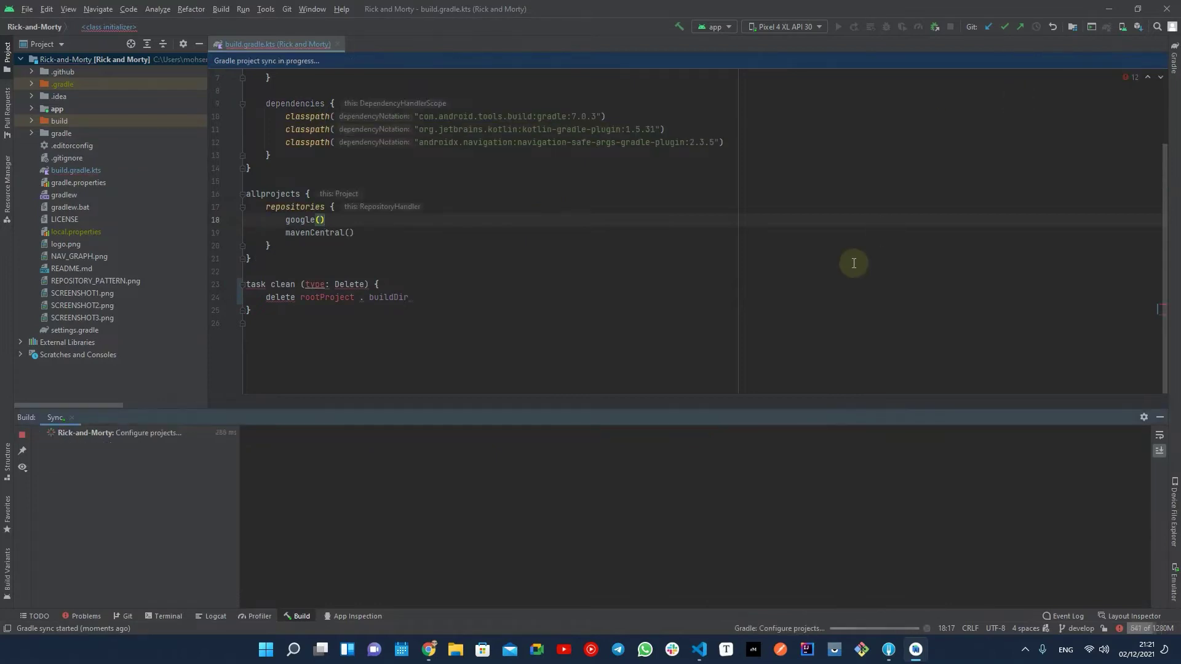
click(326, 284)
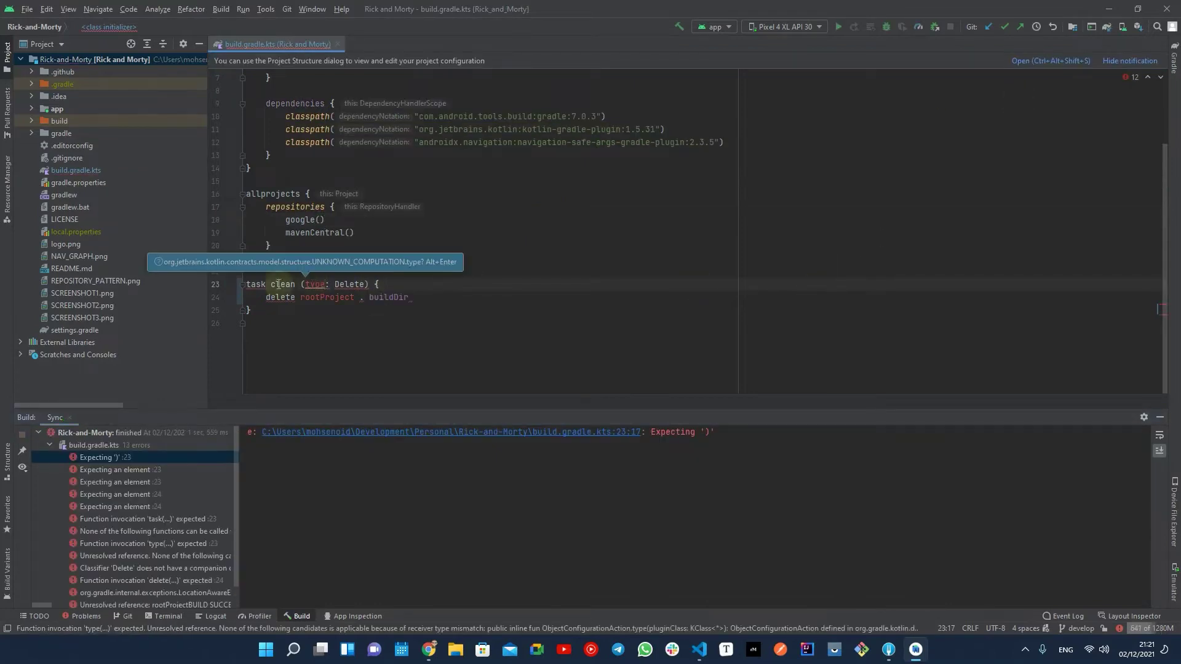
click(309, 270)
key(Return)
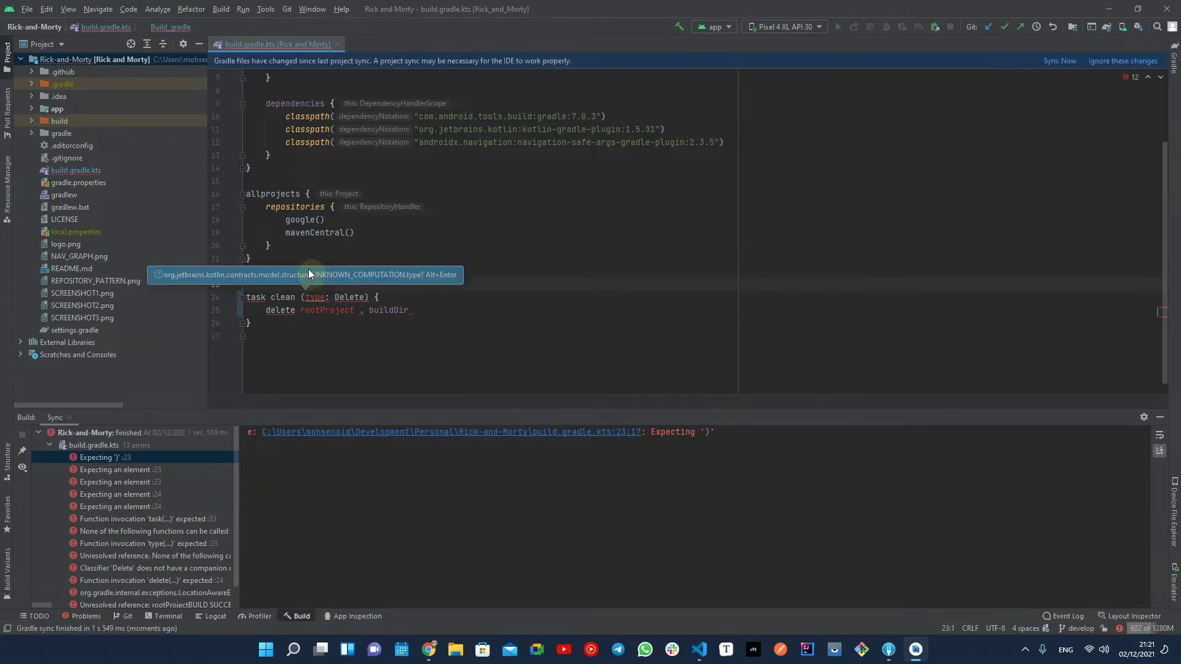
text(task<)
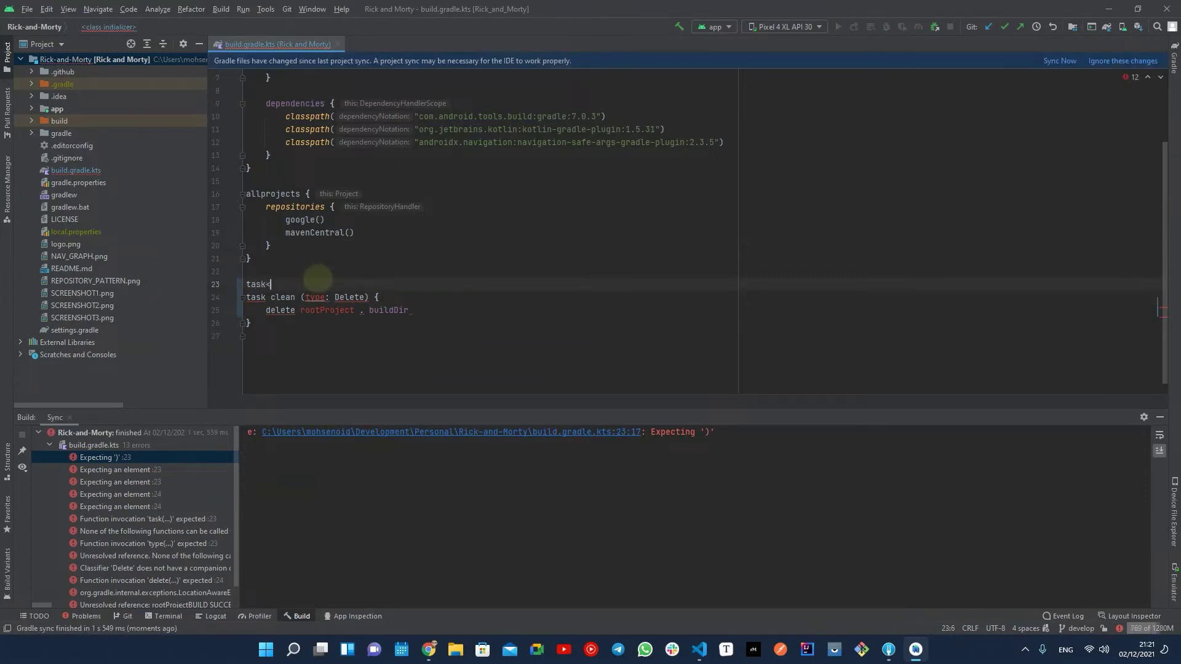
text(Dele)
key(Return)
text(()
text("clean")
key(Delete)
key(Delete)
key(Delete)
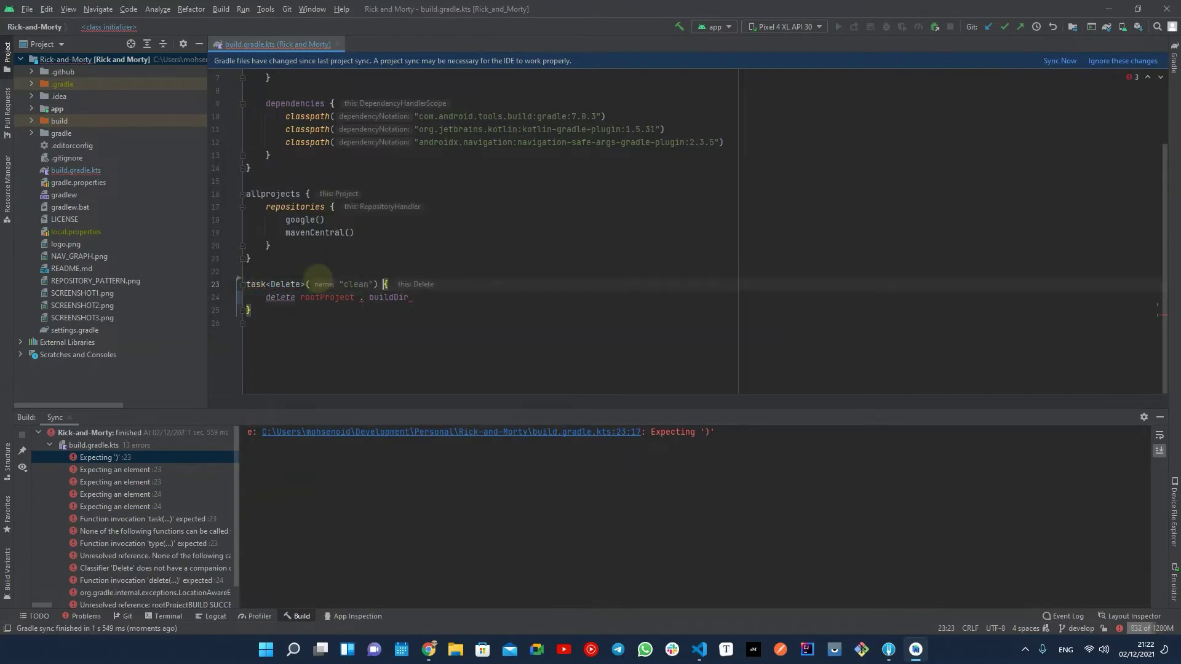
- Check the Delete declaration, set delete = setOf(rootProject.buildDir), reformat and sync Gradle
click(296, 299)
text(=)
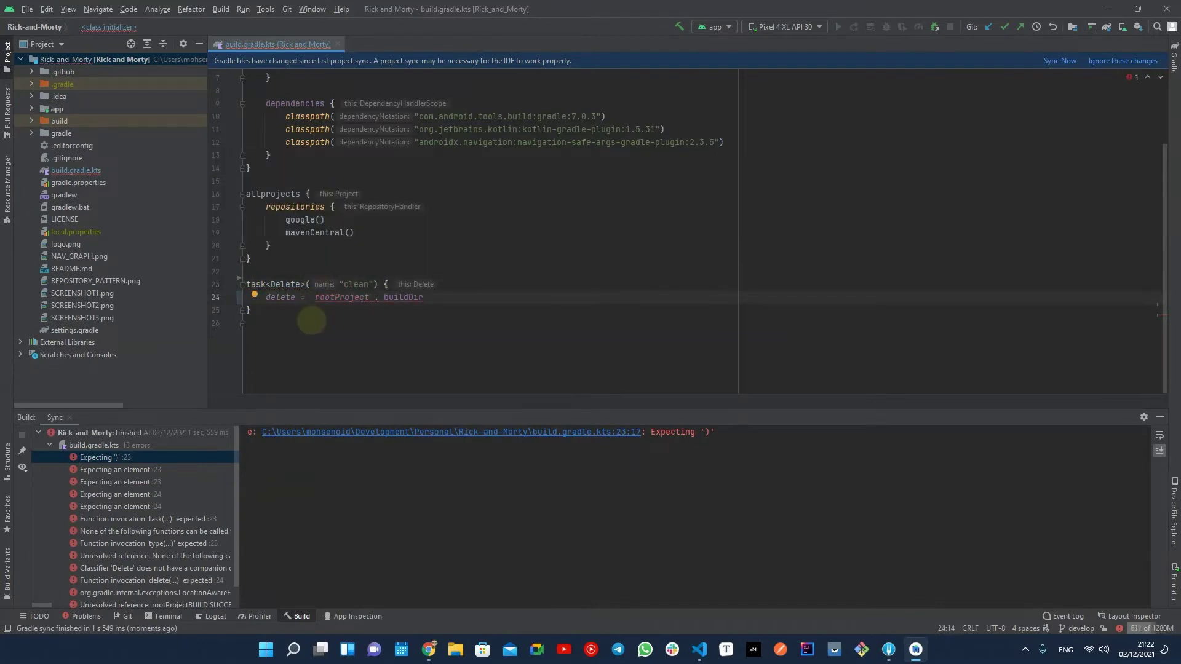
ctrl+click(290, 299)
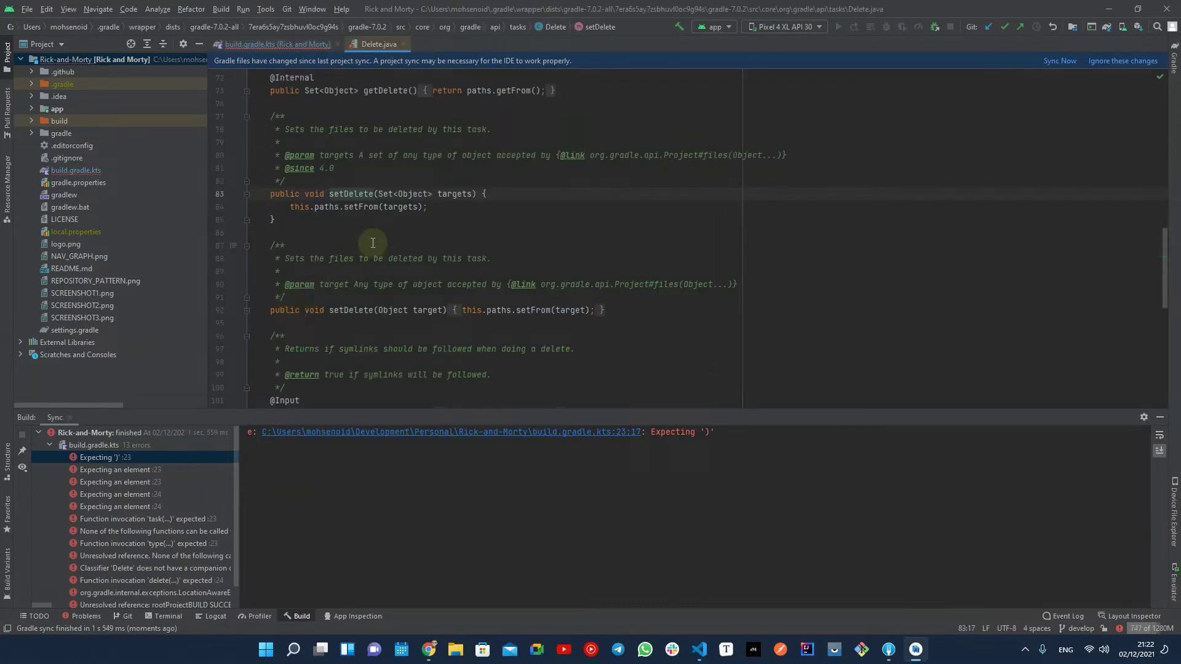
key(ctrl+alt+Left)
key(shift+End)
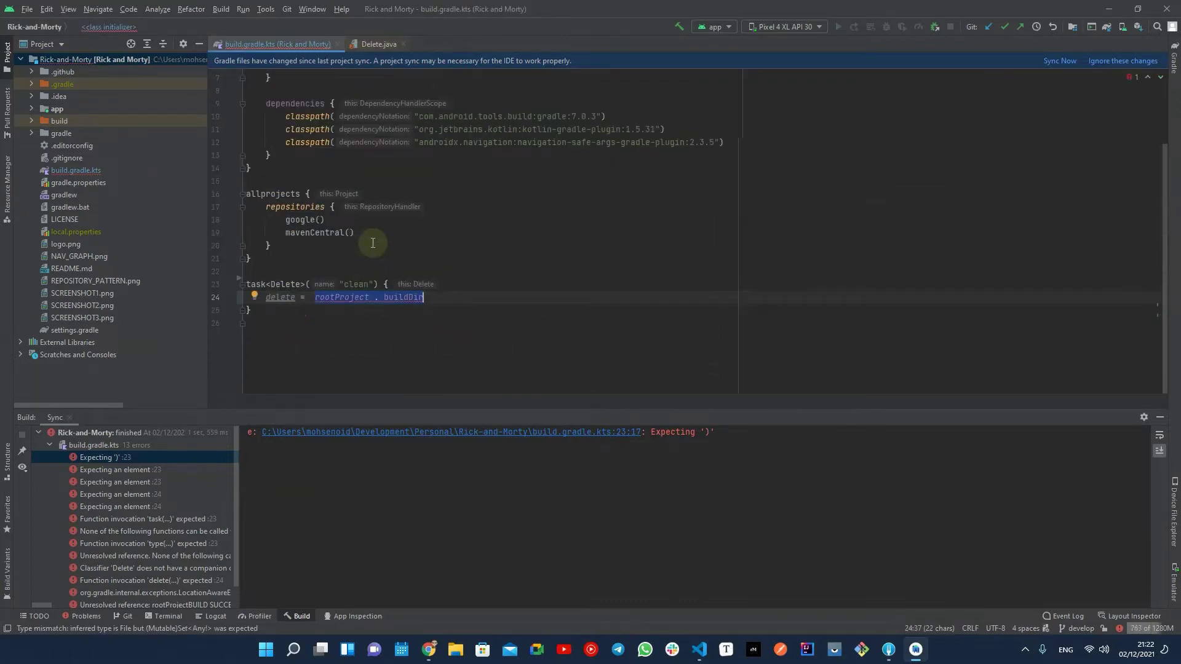
text(()
key(Home)
key(ctrl+Right)
key(ctrl+Right)
text(setOf)
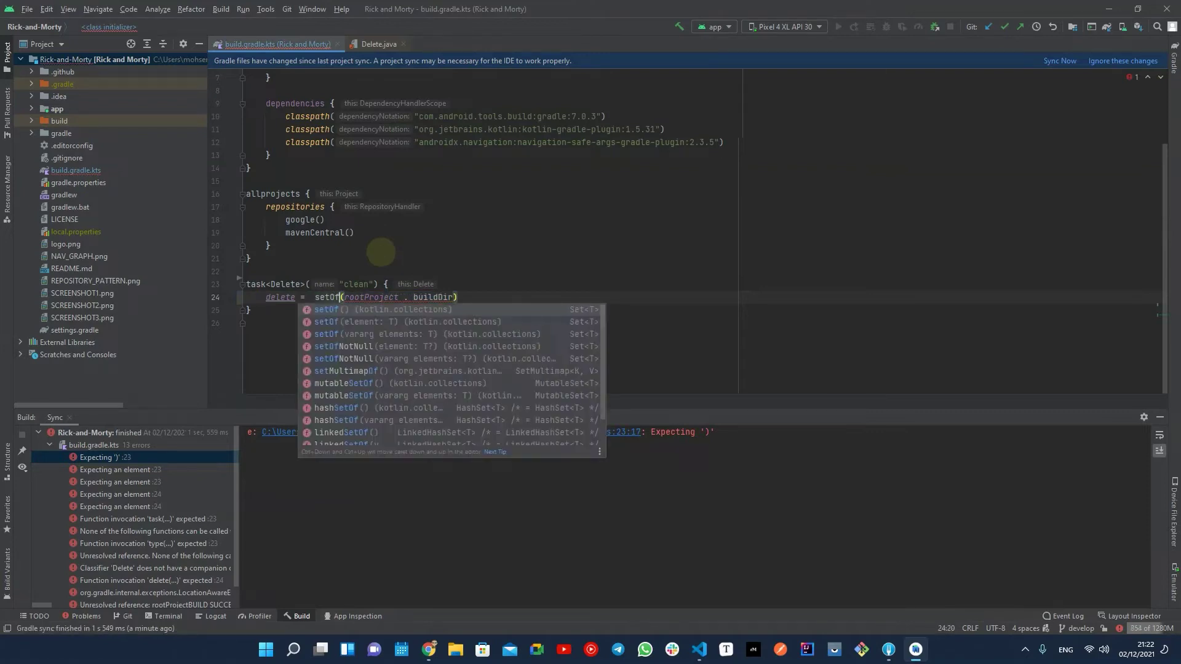
key(Return)
key(ctrl+alt+l)
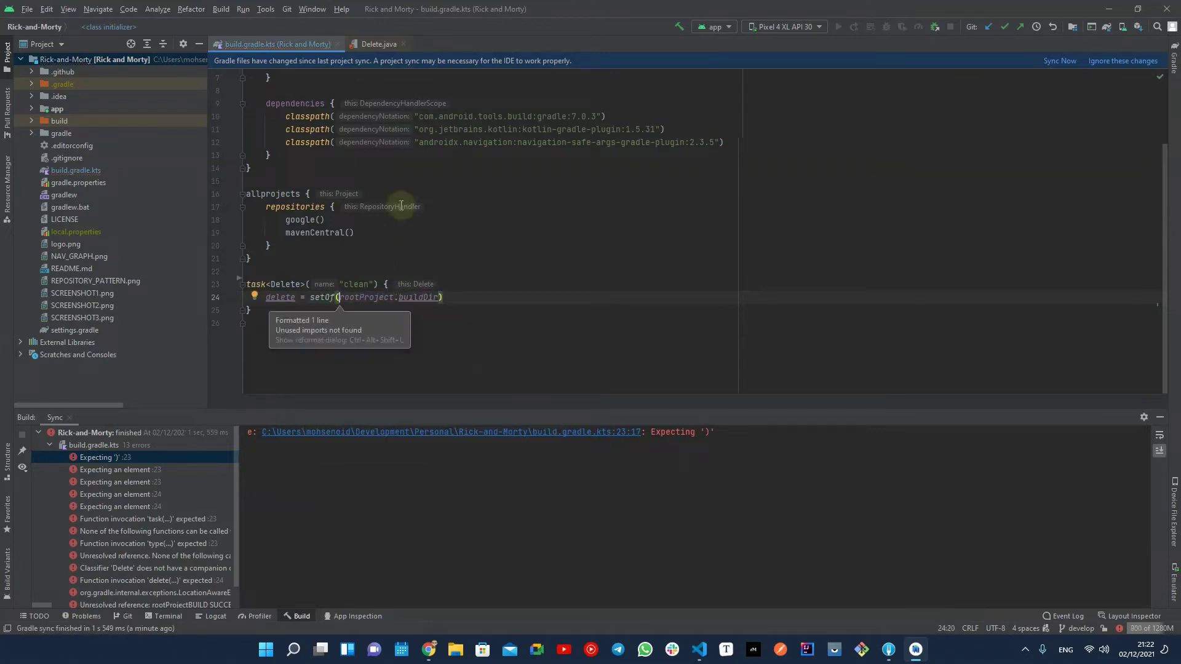
click(1059, 61)
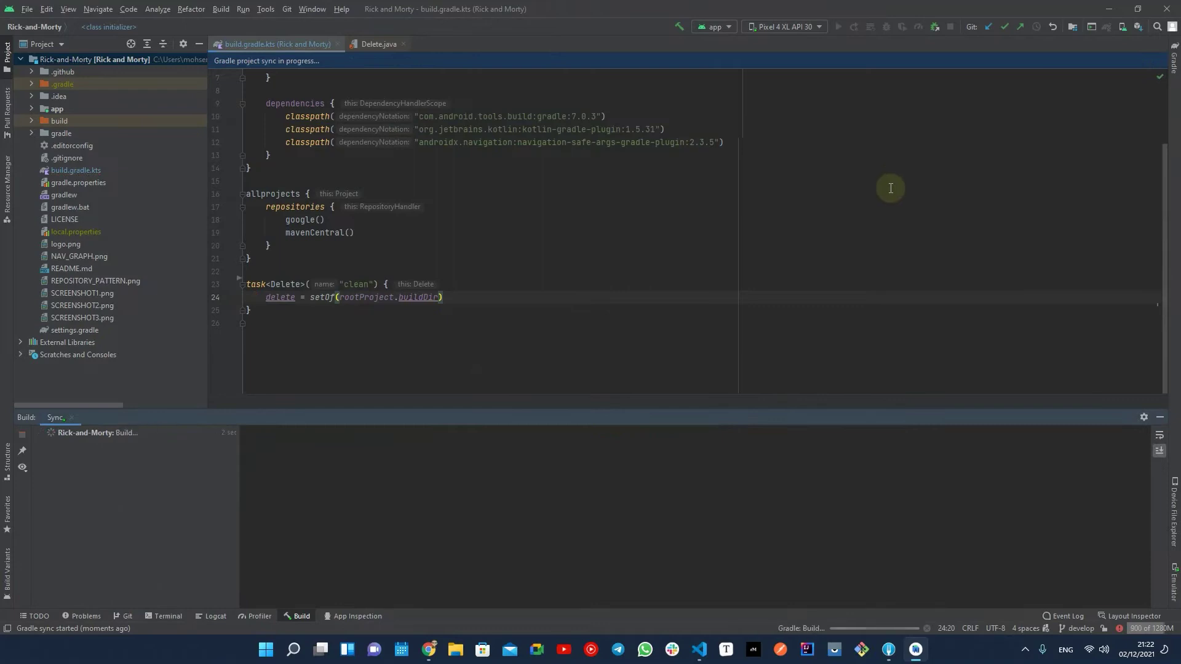
- Run the app on the emulator, open the Pilot episode and Rick Sanchez, then close the emulator panel
key(Down)
scroll(556, 319, up, 2)
scroll(603, 317, down, 2)
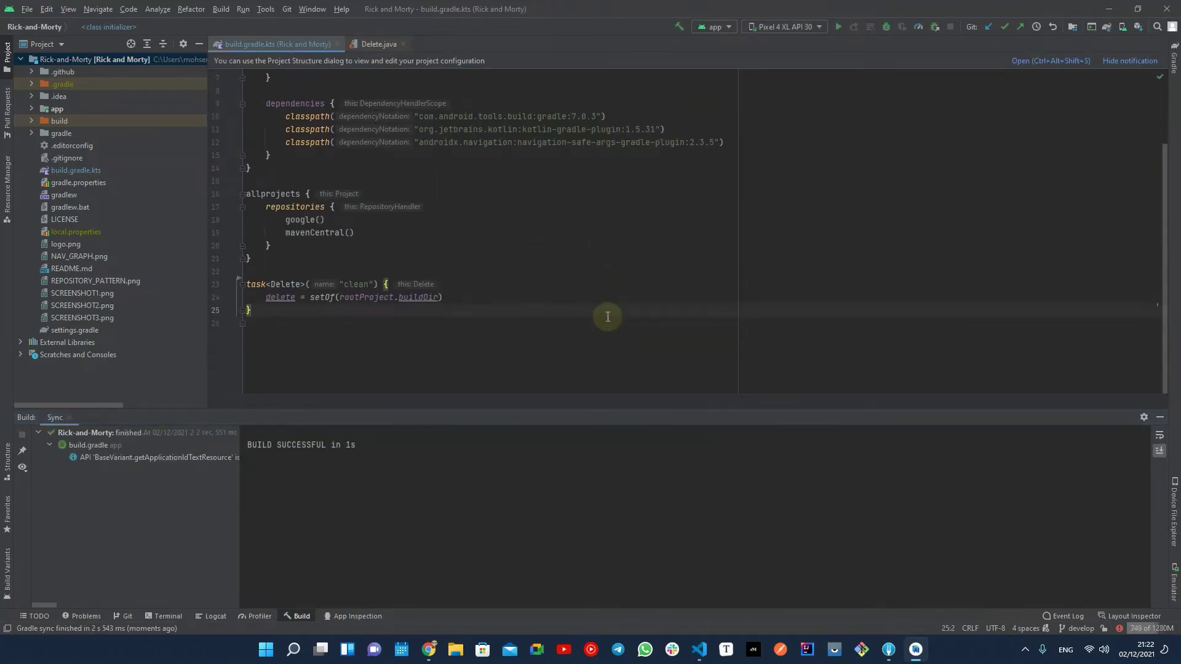
scroll(604, 314, up, 2)
click(837, 26)
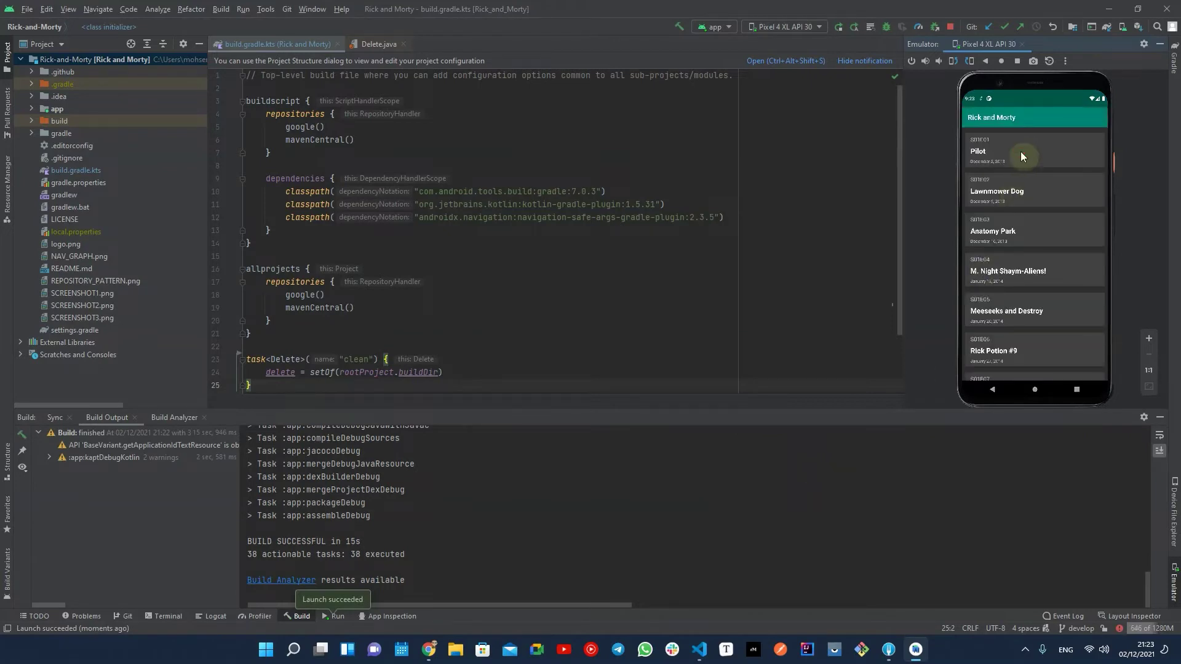
click(1022, 155)
click(1046, 150)
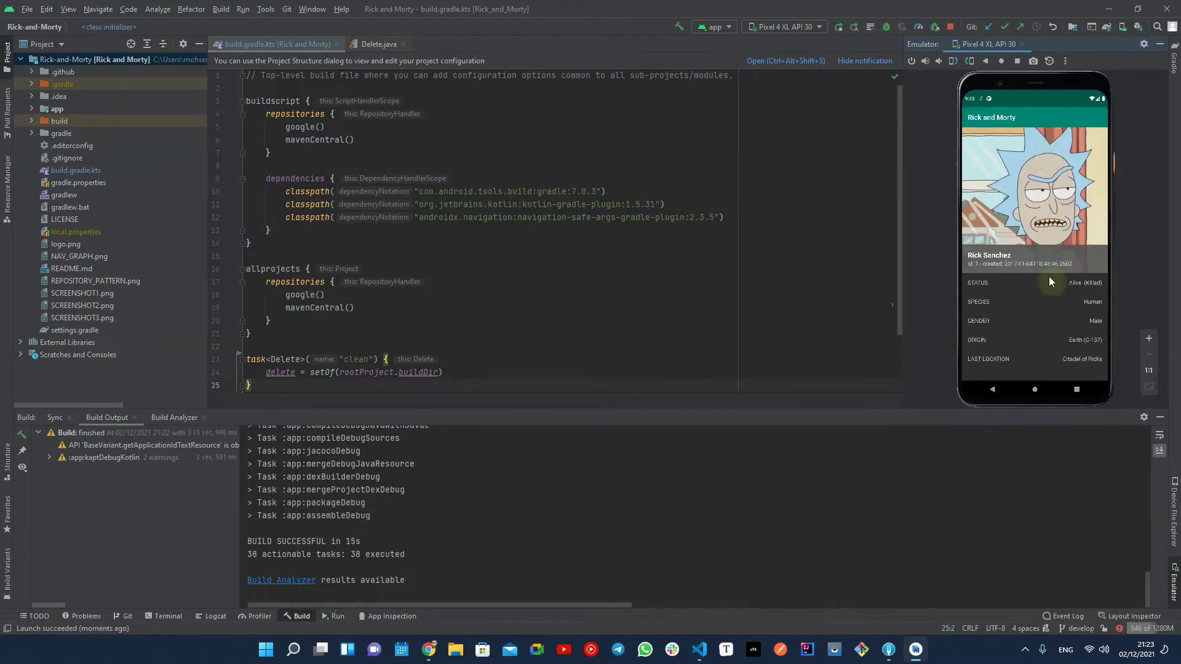
click(1035, 394)
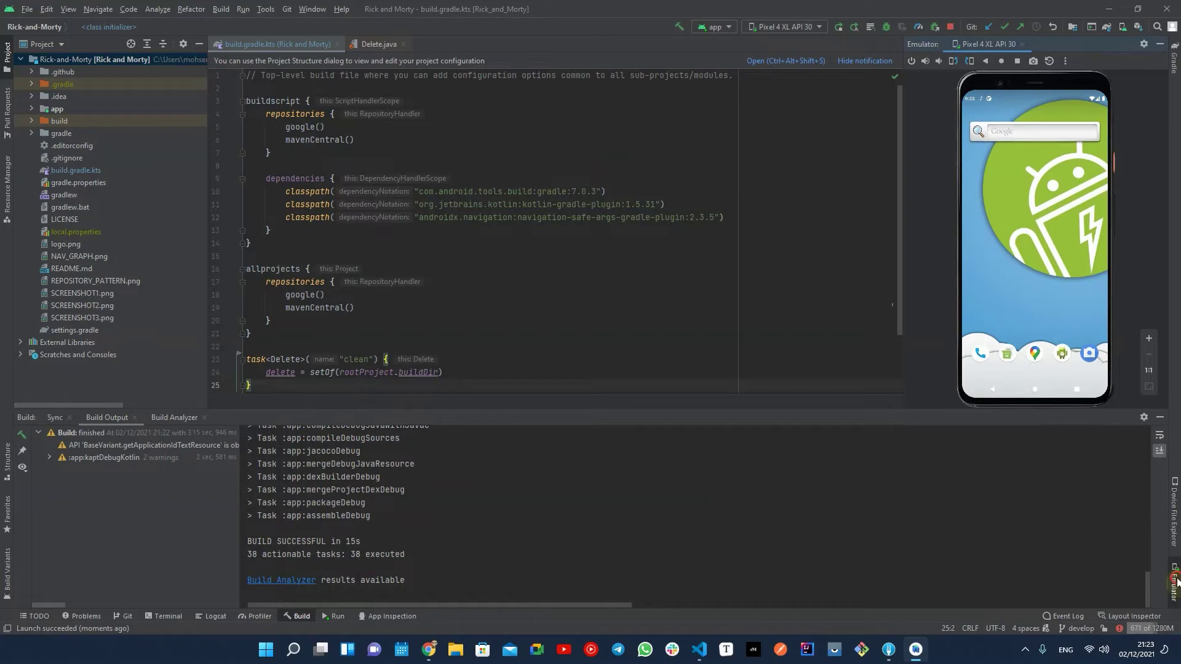
click(1173, 580)
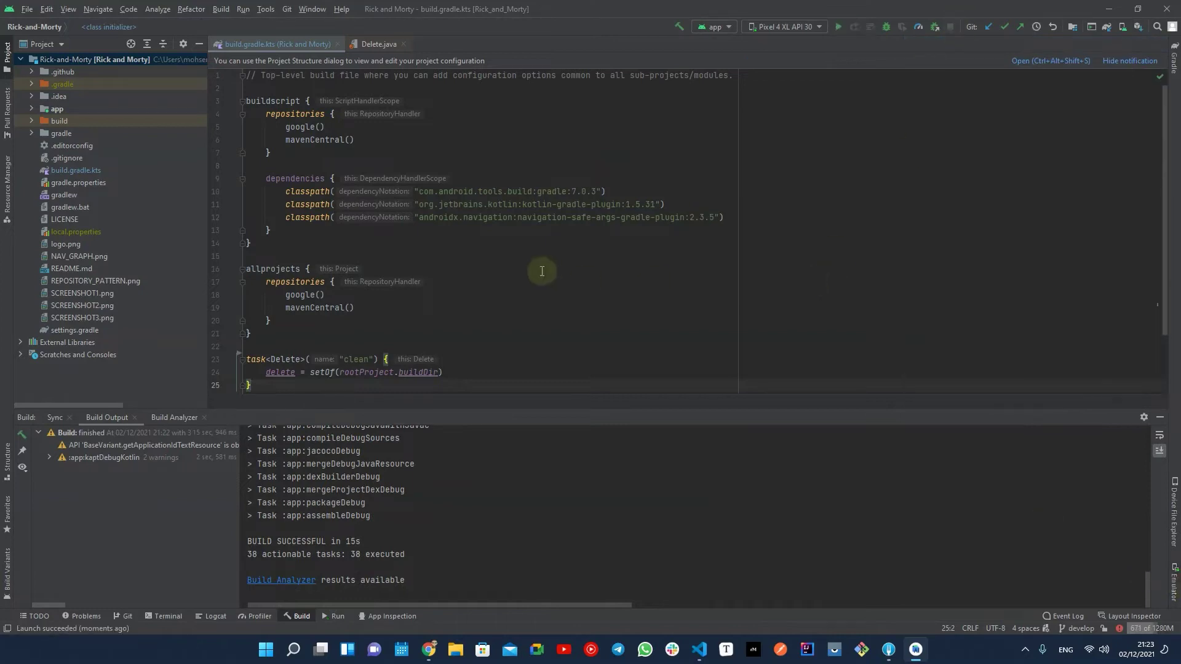
- Close Delete.java and open the app module's build.gradle from the Project tree
click(404, 45)
click(32, 108)
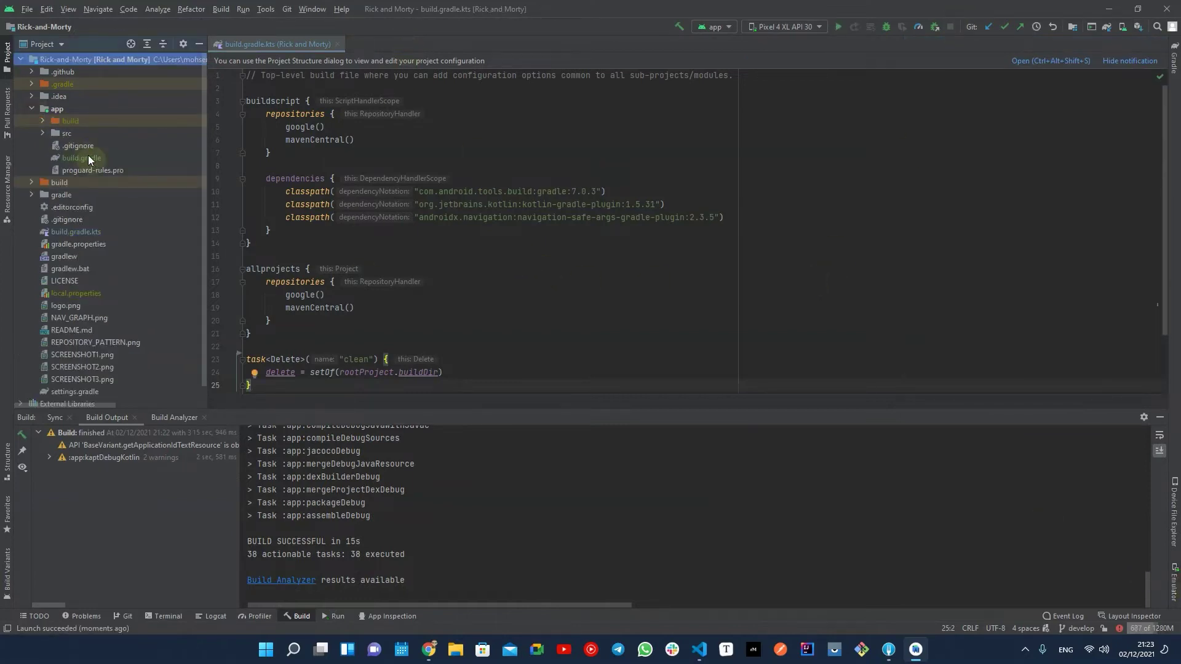
double_click(88, 157)
scroll(449, 231, up, 15)
scroll(462, 229, up, 9)
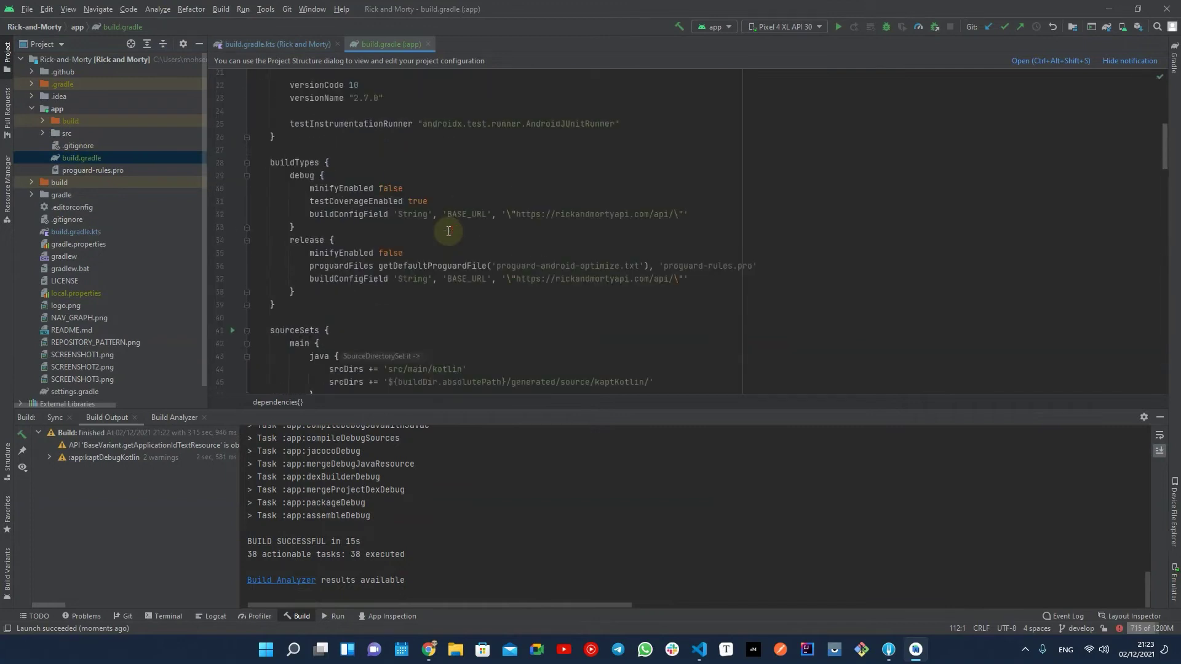
scroll(481, 227, up, 7)
click(663, 178)
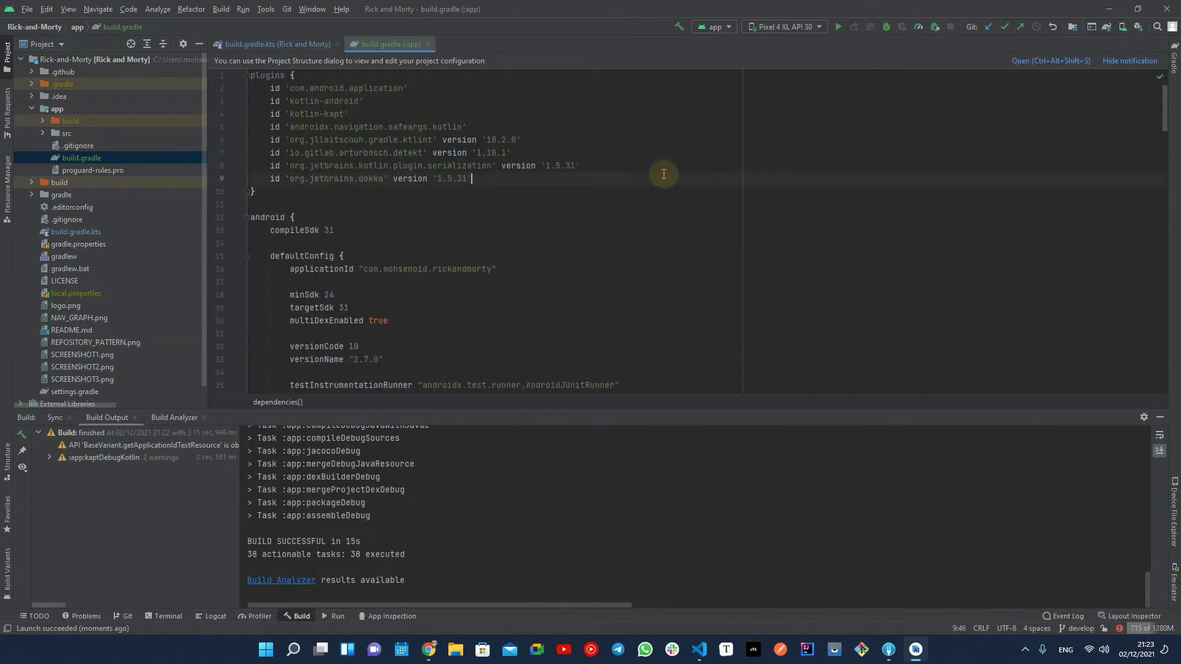
- Rename the app module's build.gradle to build.gradle.kts with Preview and Do Refactor
click(91, 158)
key(shift+F6)
text(.kts)
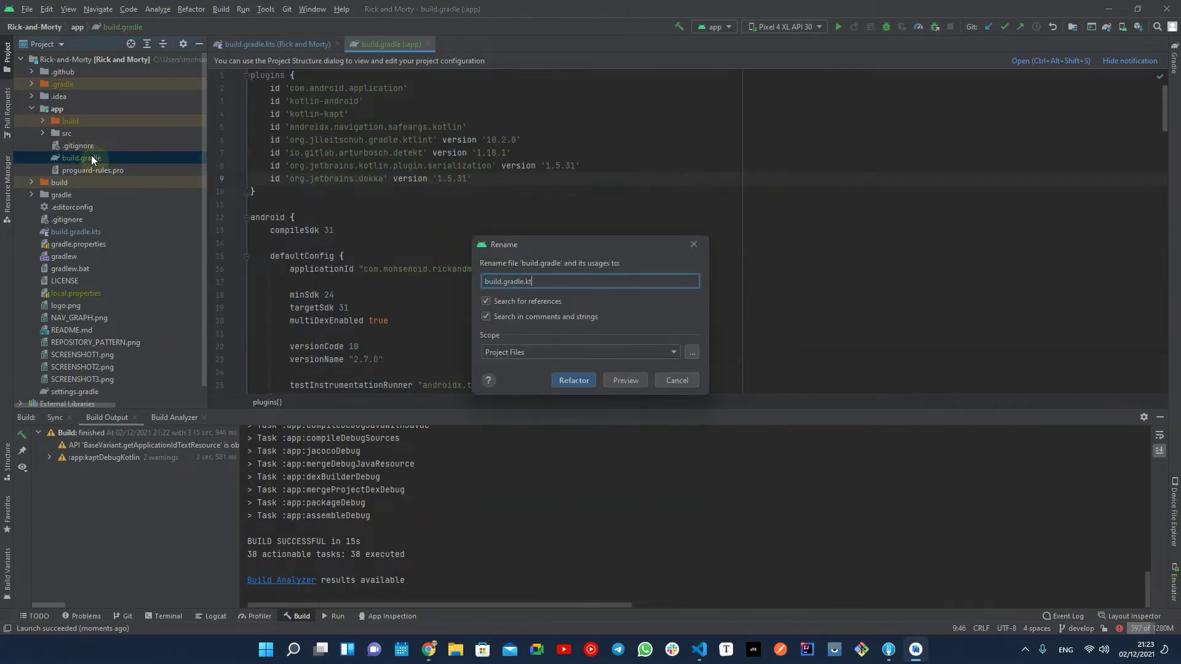
key(Return)
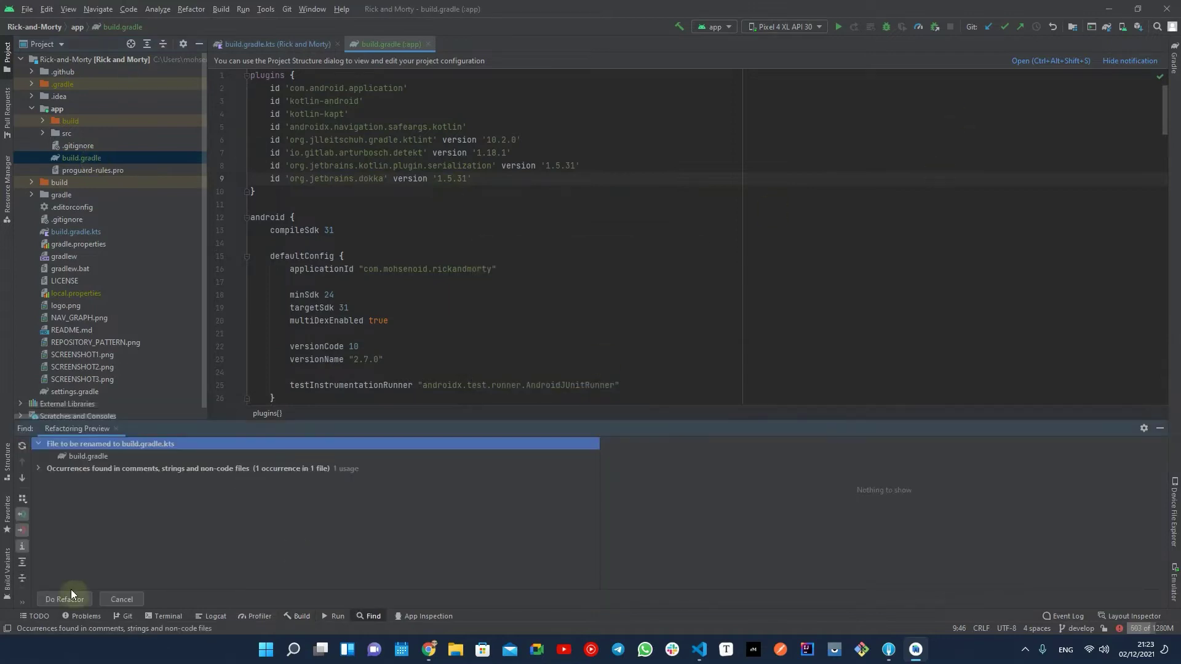
click(69, 597)
click(1106, 27)
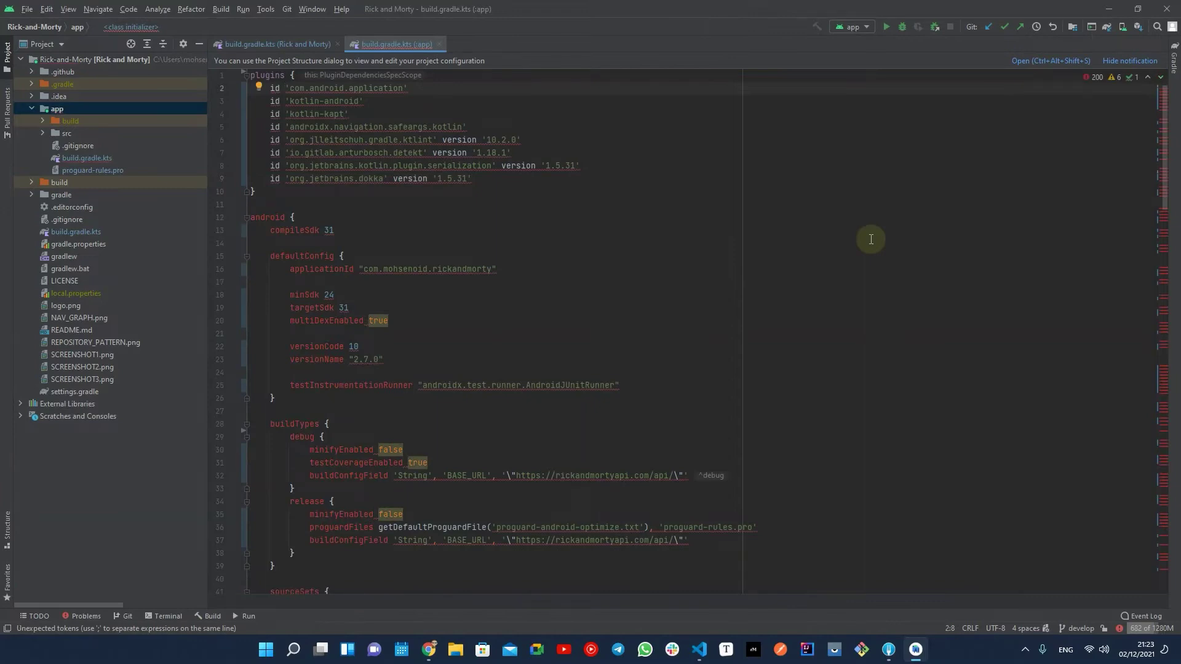
- Rewrite the plugin ids on lines 2–5 as id("…") using a multi-caret edit
click(421, 90)
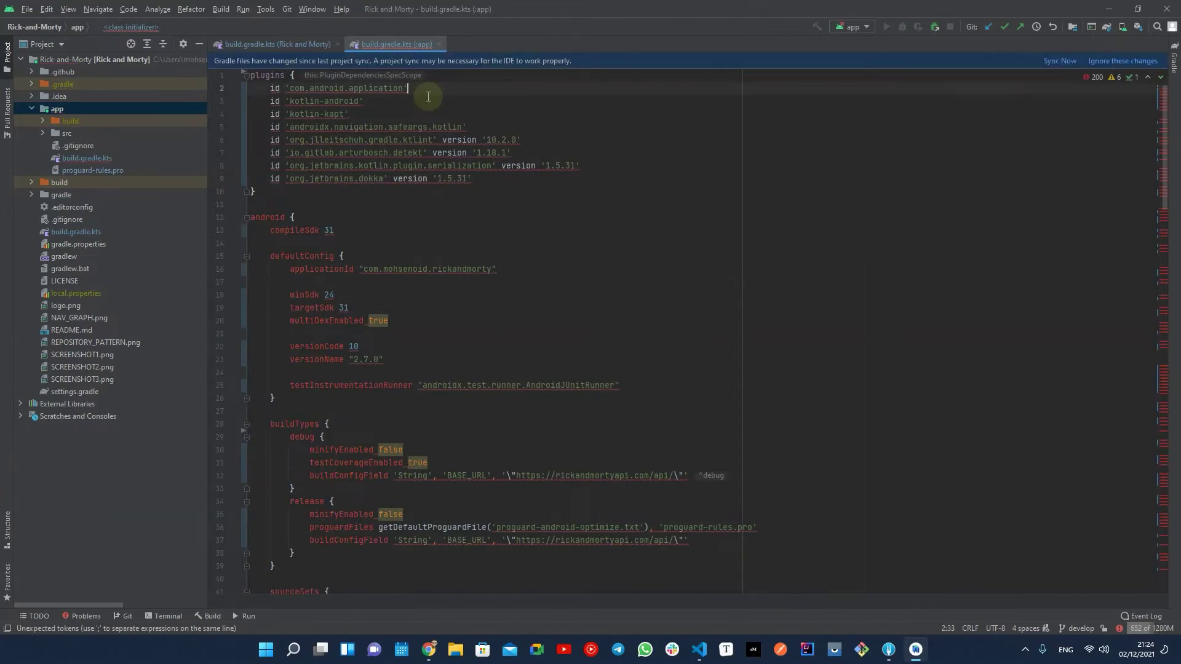
click(282, 88)
key(ctrl+Down)
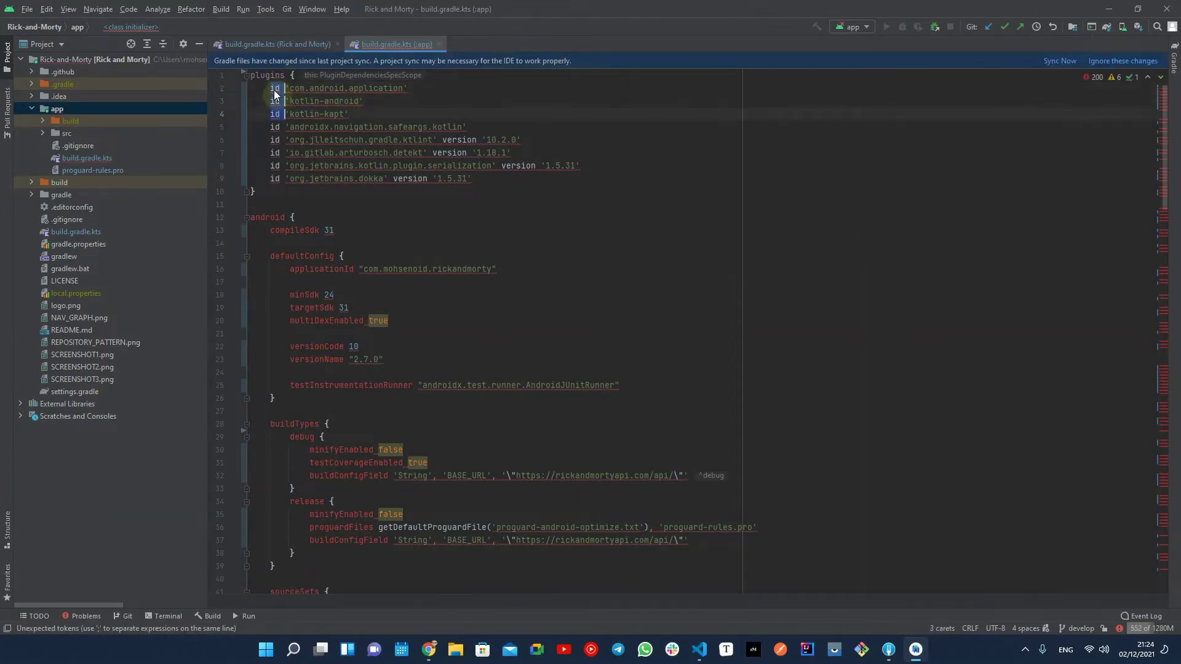
key(ctrl+Down)
key(shift+End)
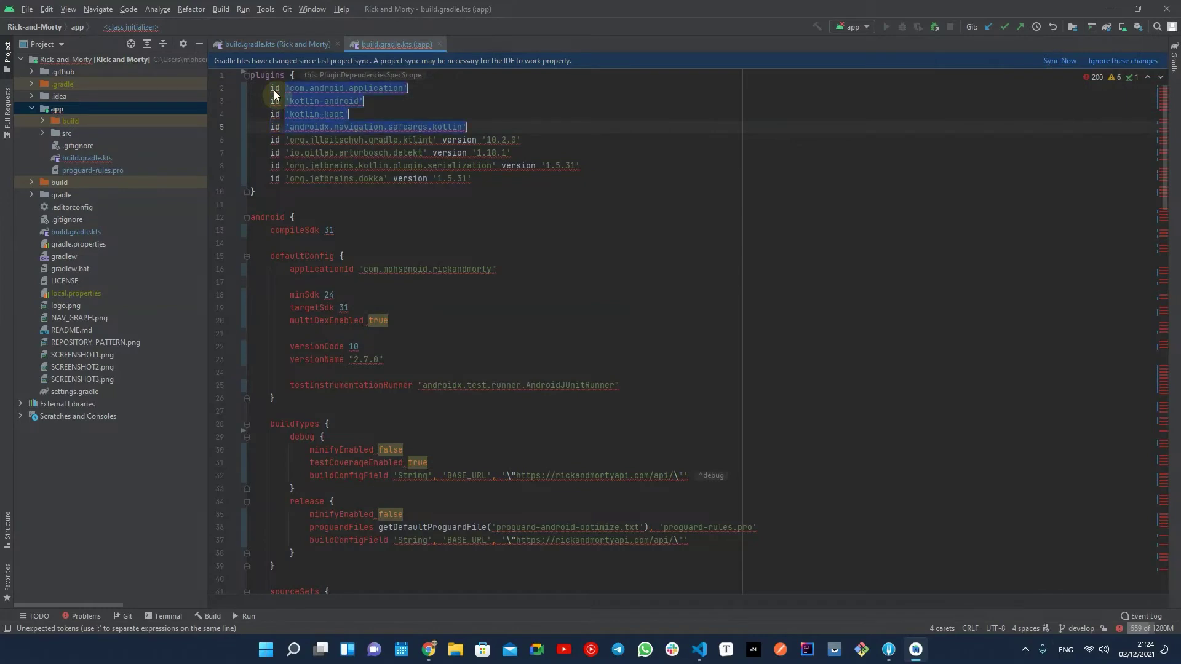
text((")
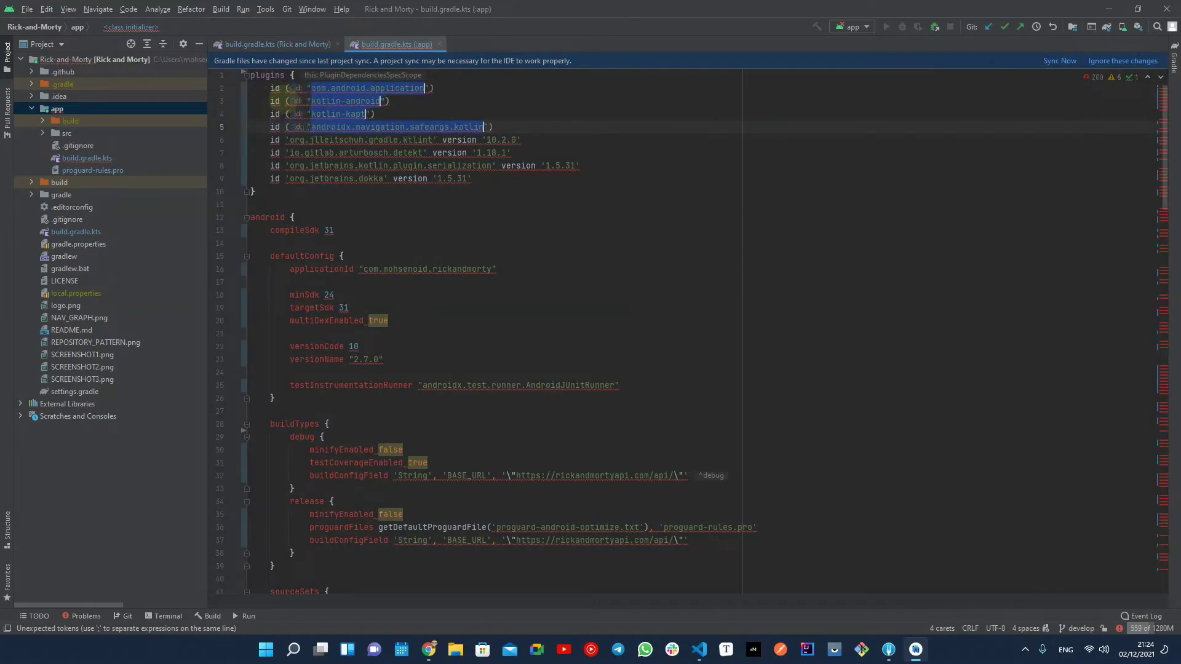
click(487, 111)
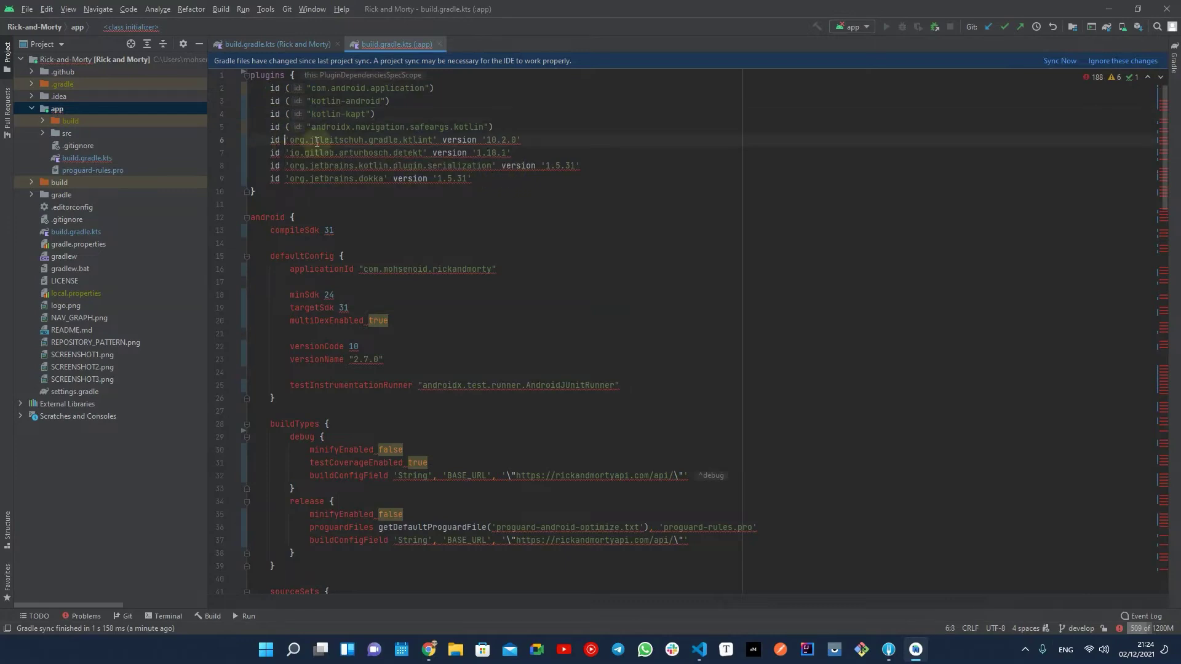
- Convert the ktlint line to id("…") and double-quote the ktlint, detekt, serialization and dokka versions
drag(286, 139, 458, 140)
text(()
key(End)
key(Return)
key(BackSpace)
drag(310, 140, 456, 141)
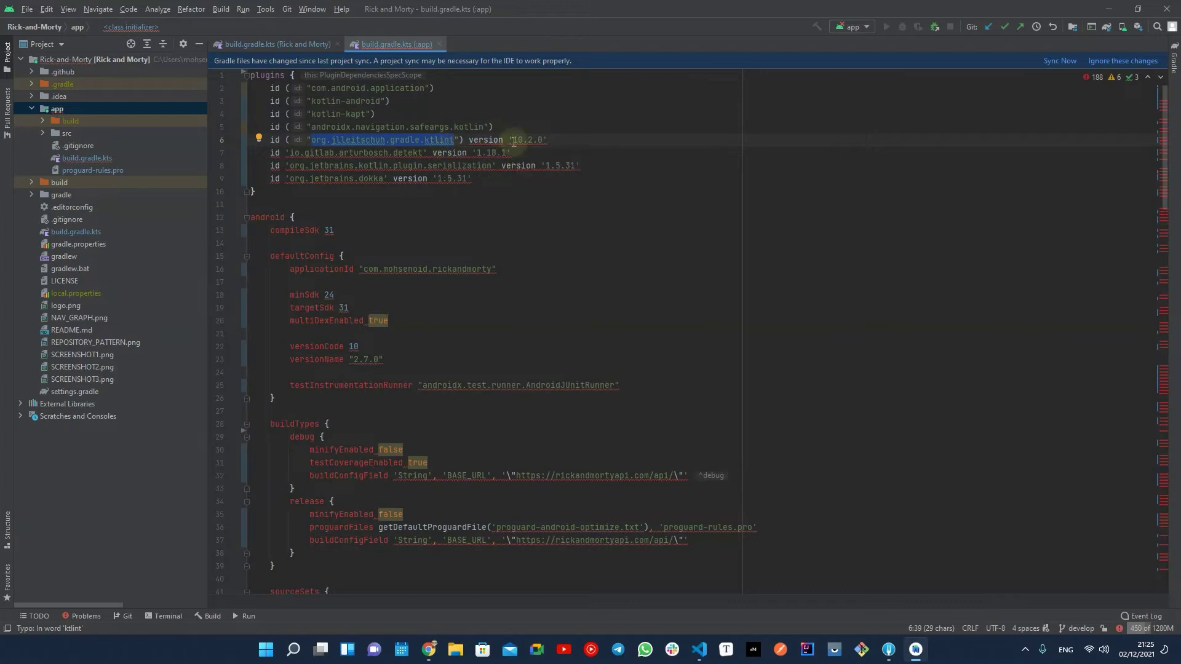
drag(509, 140, 570, 139)
text(")
drag(472, 154, 491, 153)
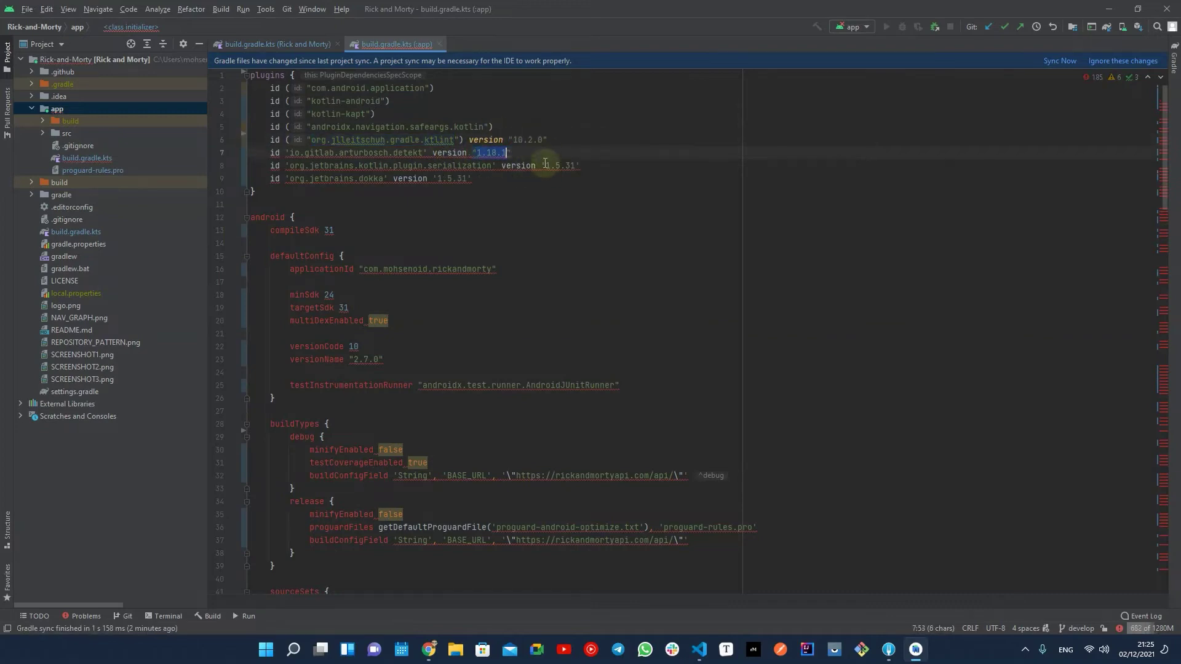
double_click(549, 165)
text(")
double_click(435, 178)
text(")
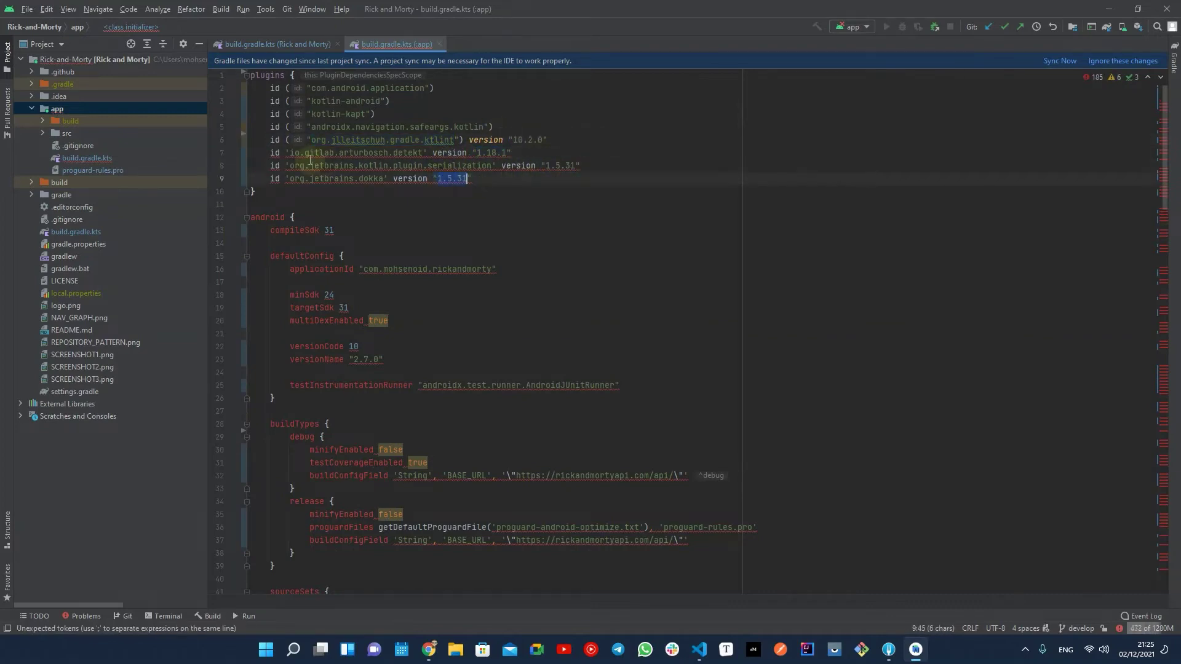
- Wrap the detekt, serialization and dokka plugin ids in id("…") and sync Gradle
drag(286, 152, 424, 153)
text(()
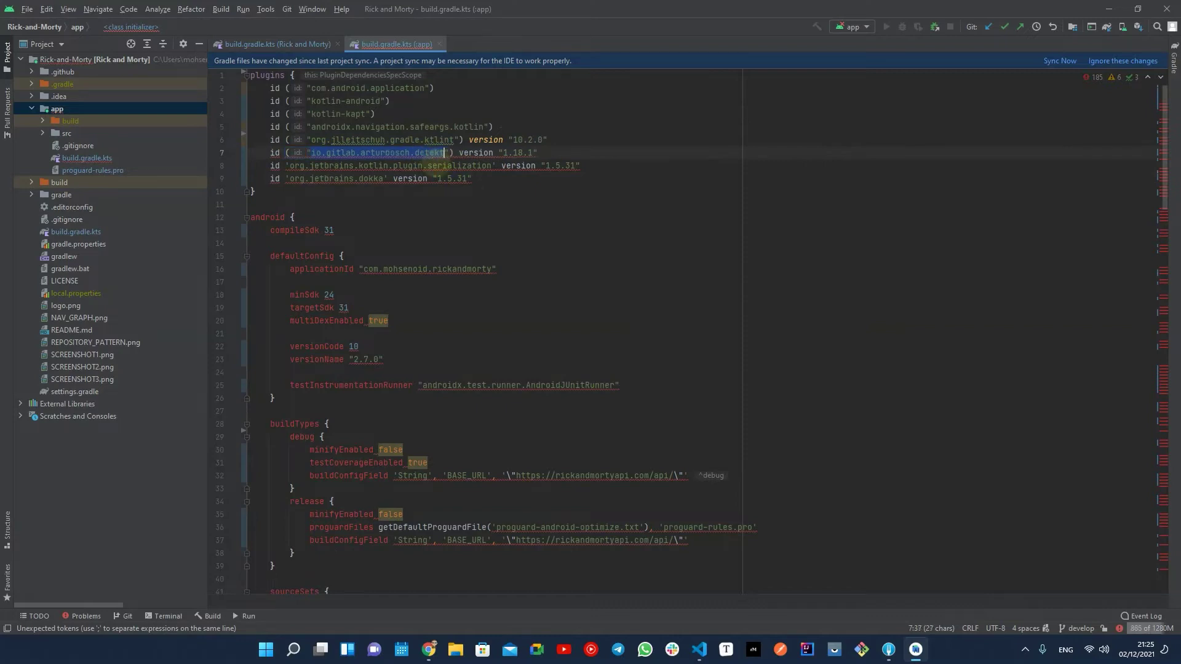
text(")
drag(286, 165, 494, 166)
text(()
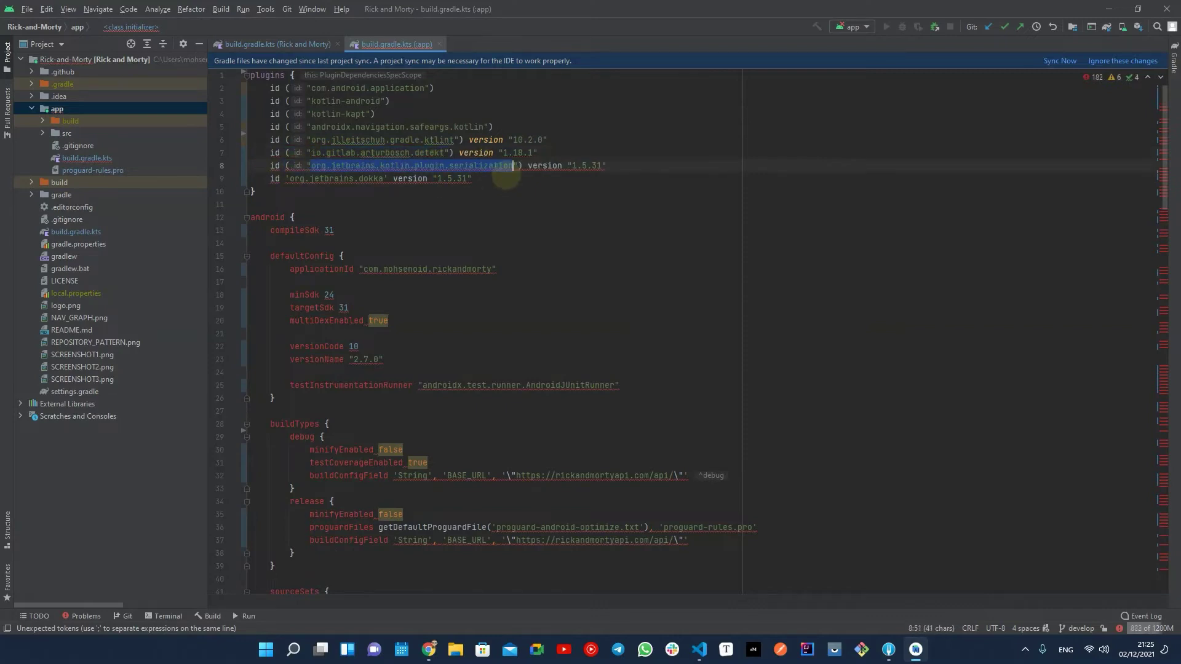
text(")
drag(286, 179, 388, 179)
click(560, 166)
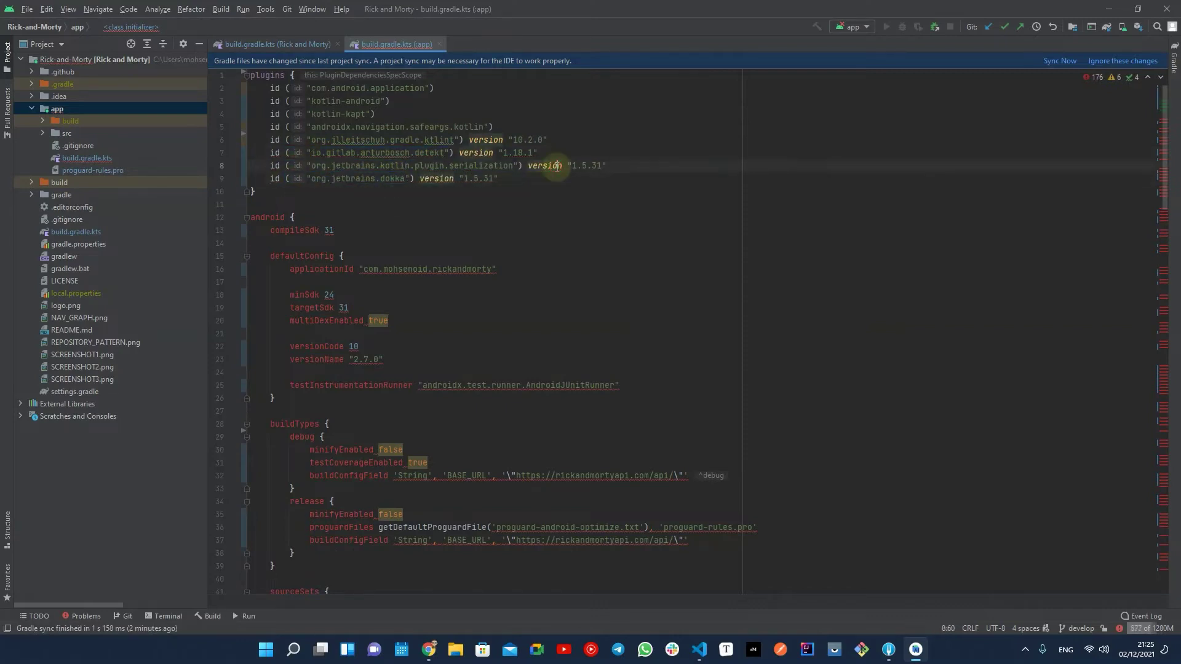
click(1060, 60)
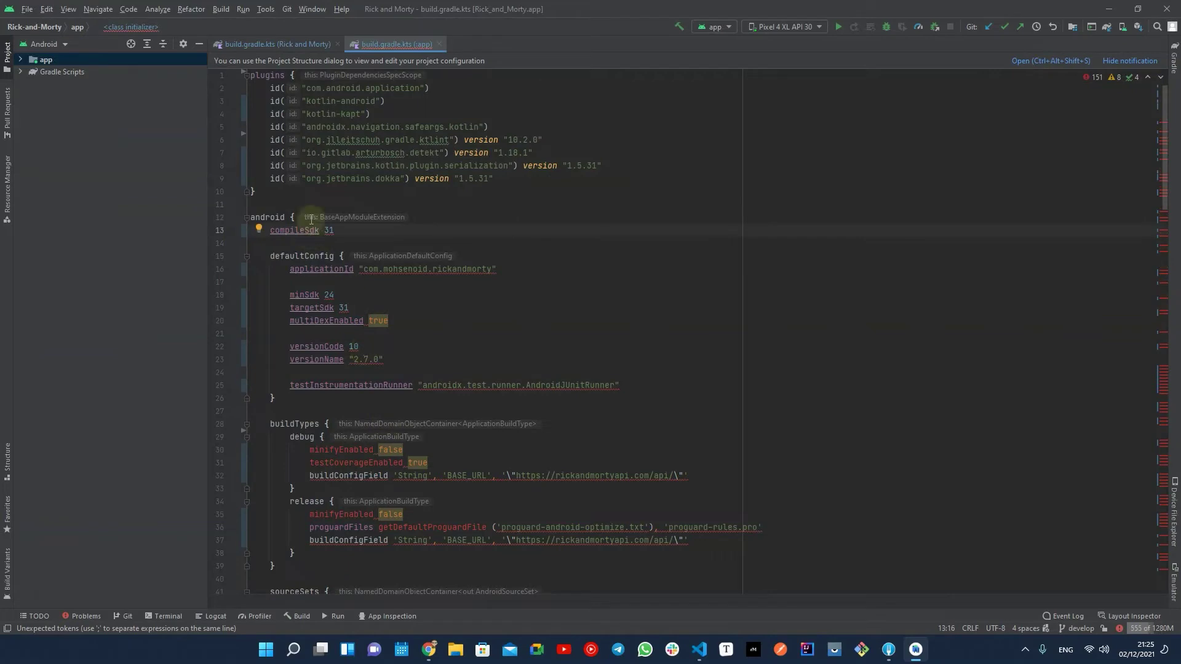
mouse_move(325, 231)
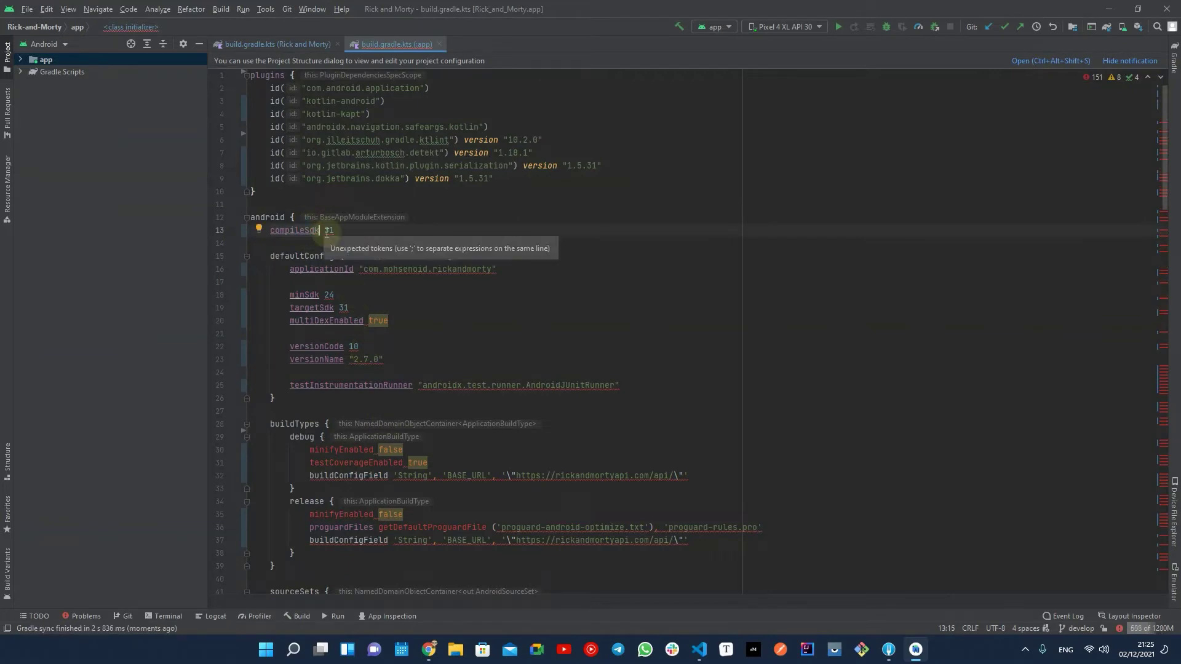
text(=)
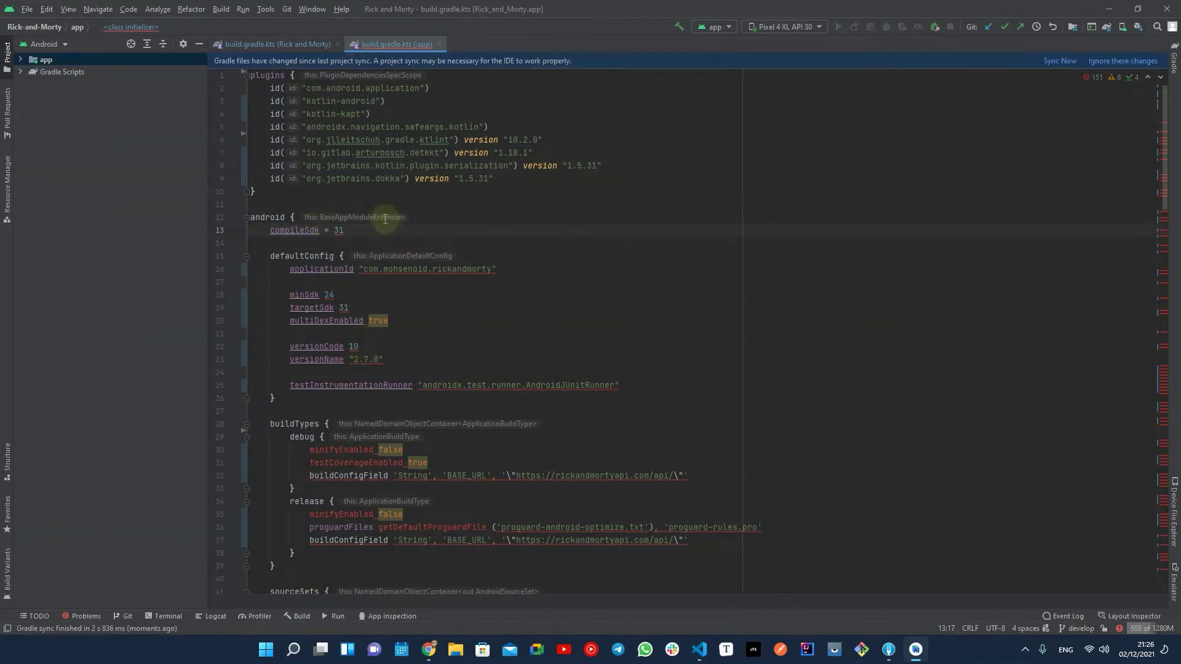
scroll(385, 218, down, 1)
- Add " =" assignments to applicationId, minSdk, targetSdk, multiDexEnabled, versionCode and testInstrumentationRunner, then sync
click(355, 251)
text(=)
click(319, 276)
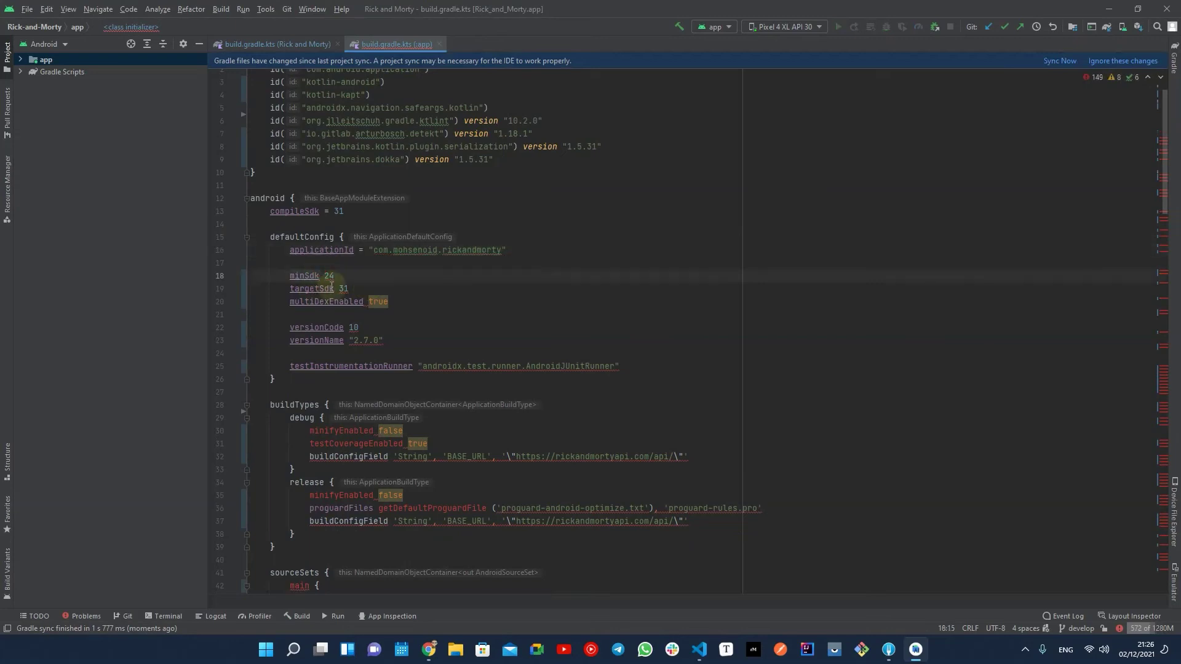
text(=)
click(335, 289)
text(=)
click(365, 301)
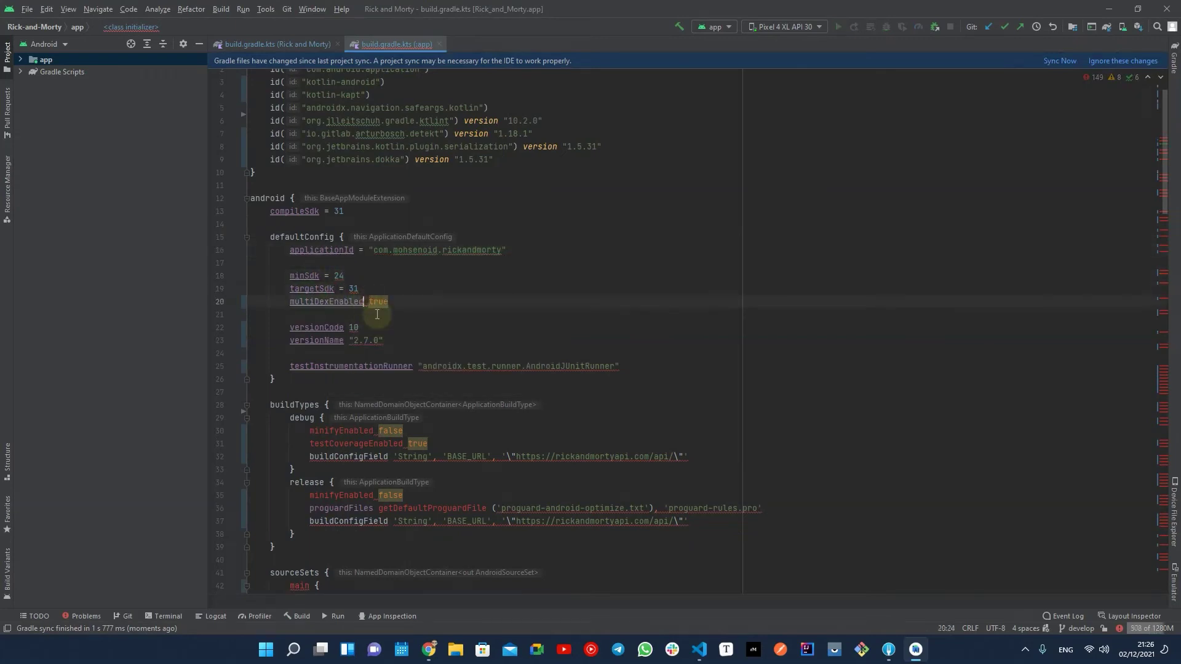
text(=)
click(343, 327)
text(= =)
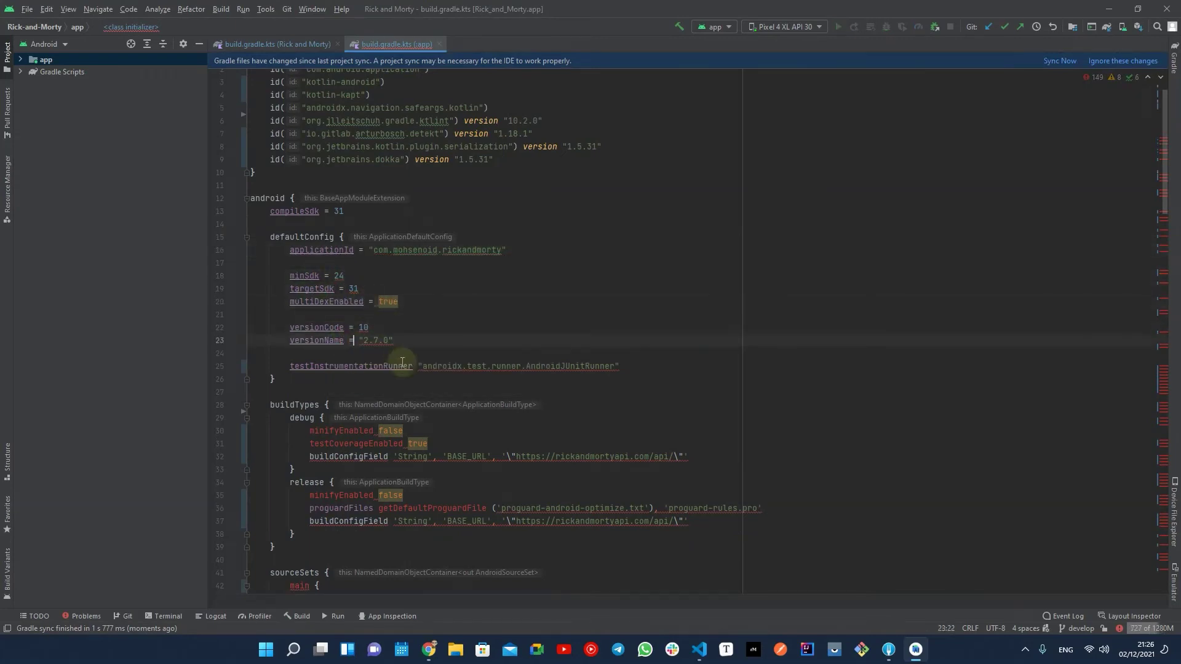
click(414, 367)
text(=)
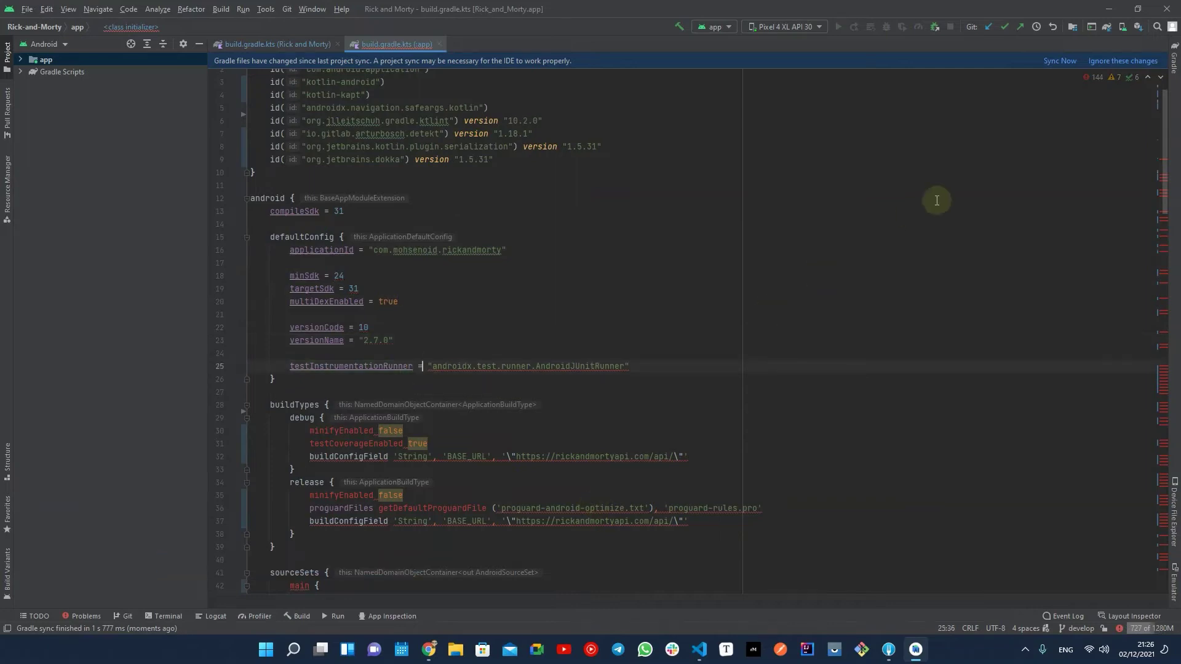
click(1055, 64)
scroll(1001, 163, down, 5)
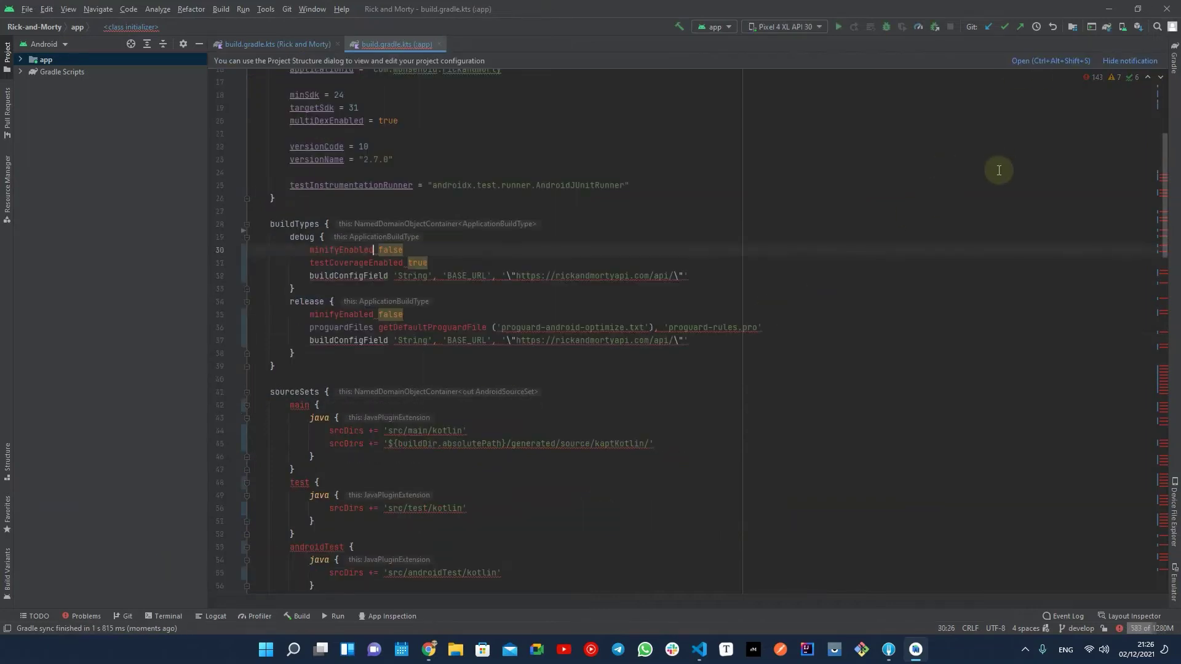
- Rename the debug block's properties to isMinifyEnabled and isTestCoverageEnabled via completion
double_click(341, 250)
mouse_move(342, 250)
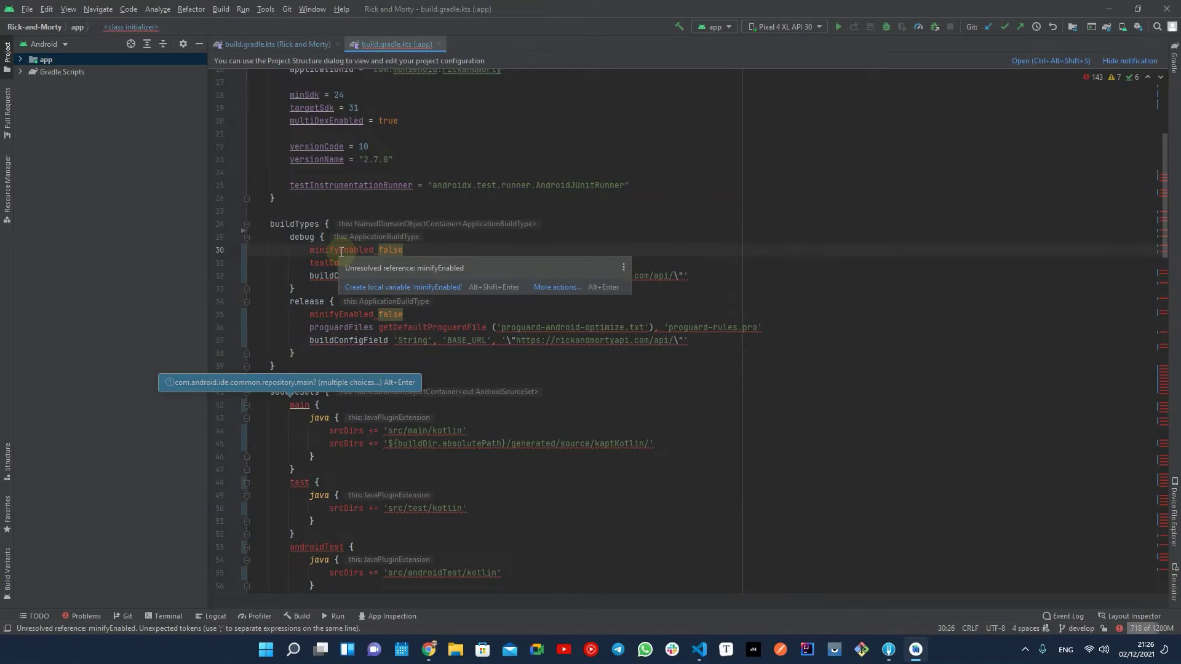
key(ctrl+space)
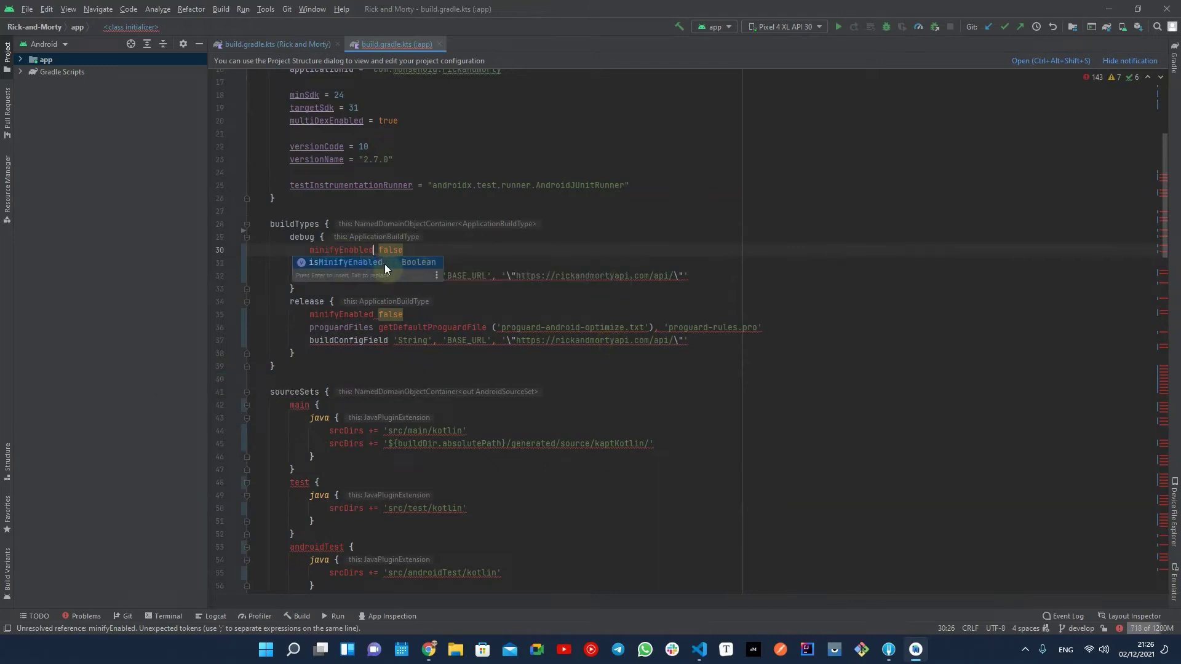
click(366, 263)
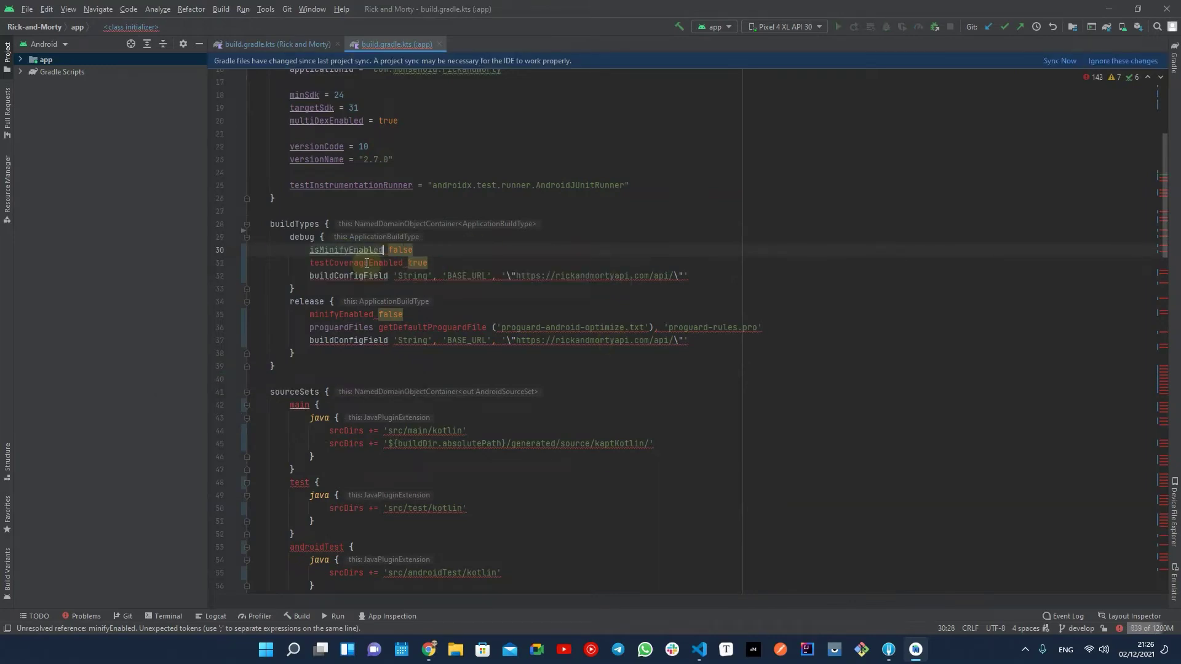
text(=)
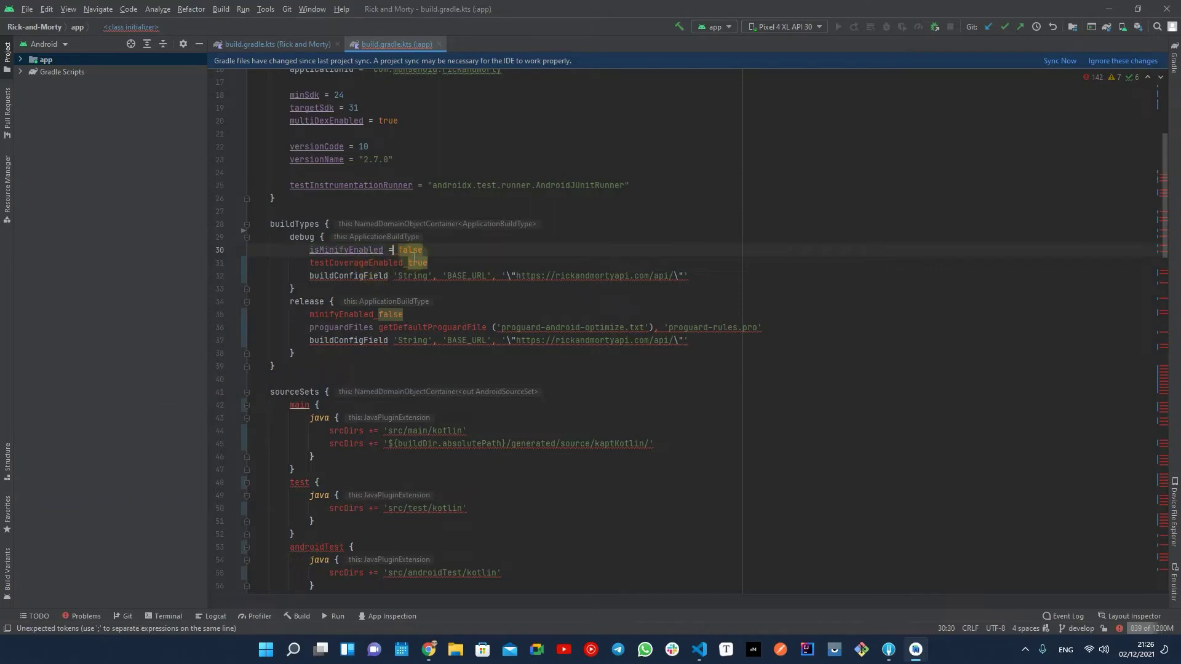
click(403, 263)
key(ctrl+space)
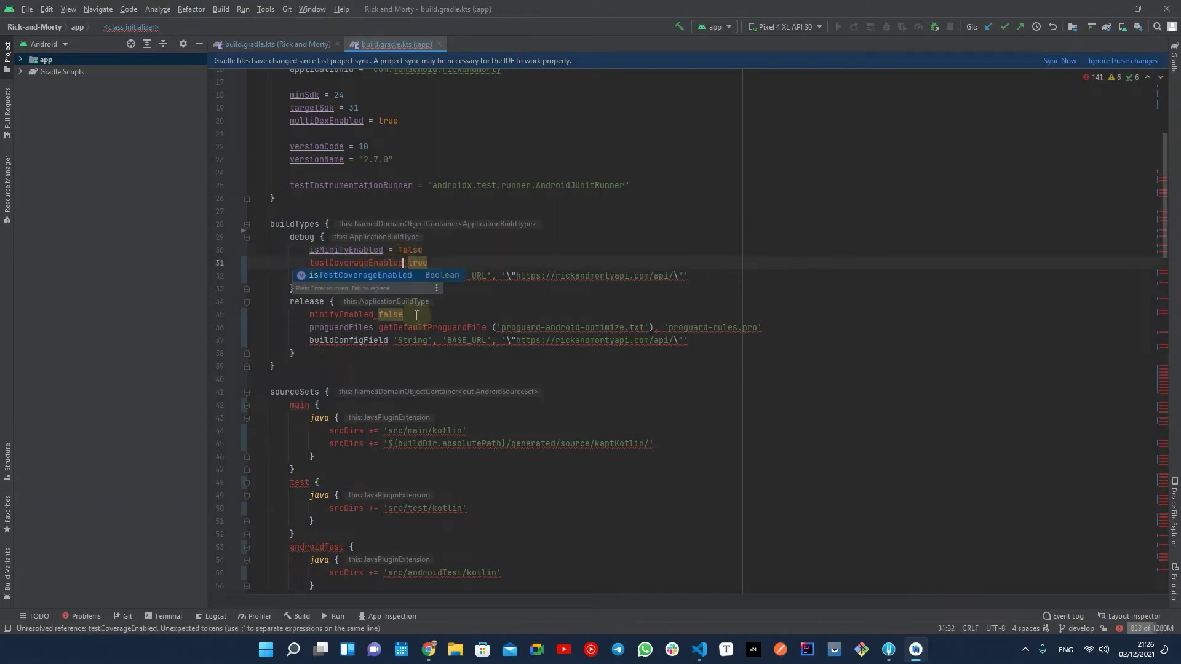
key(Return)
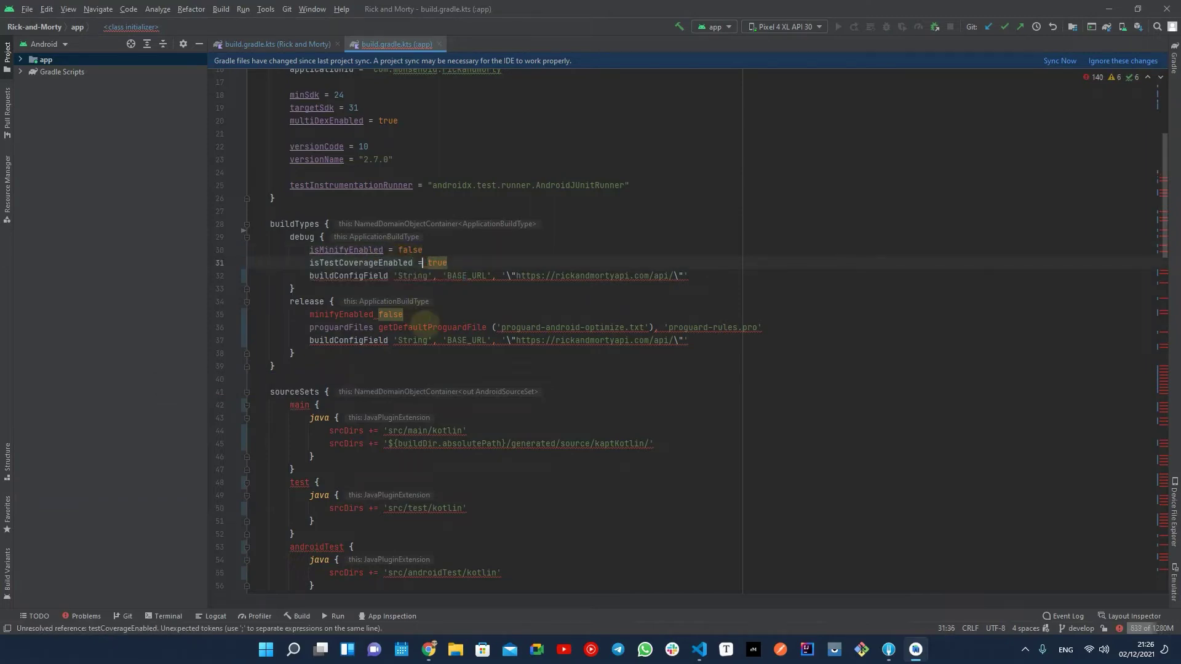
- Rewrite the debug buildConfigField("String", "BASE_URL", …) and proguardFiles(...) with double-quoted arguments
click(394, 276)
text(()
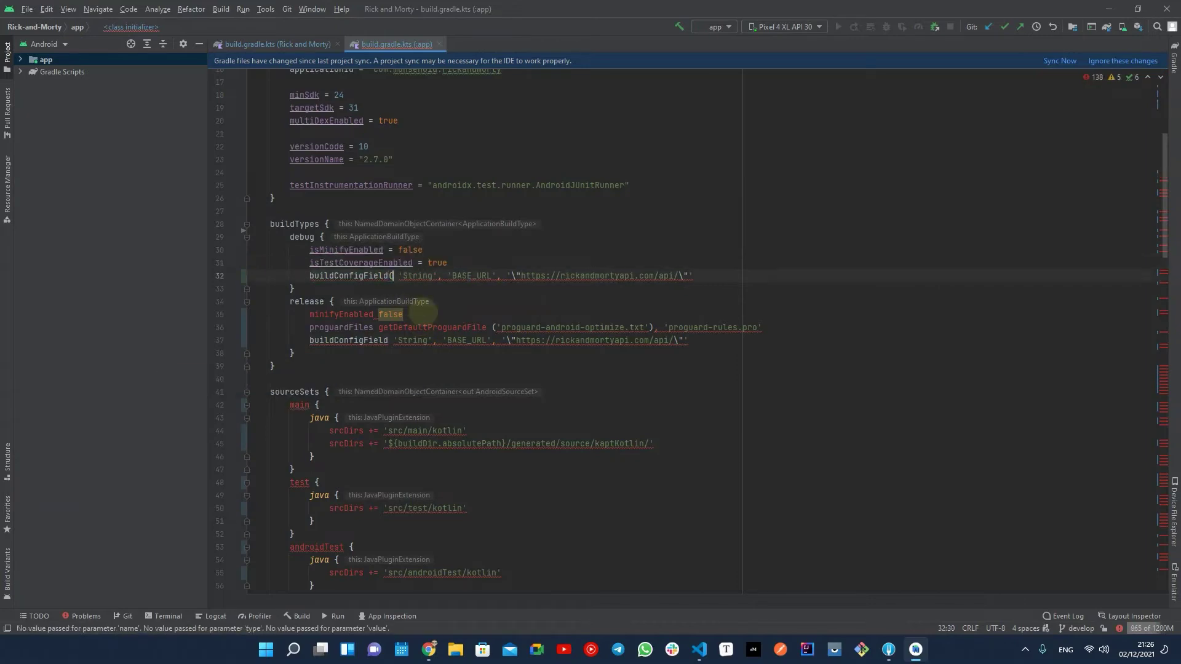
key(End)
text())
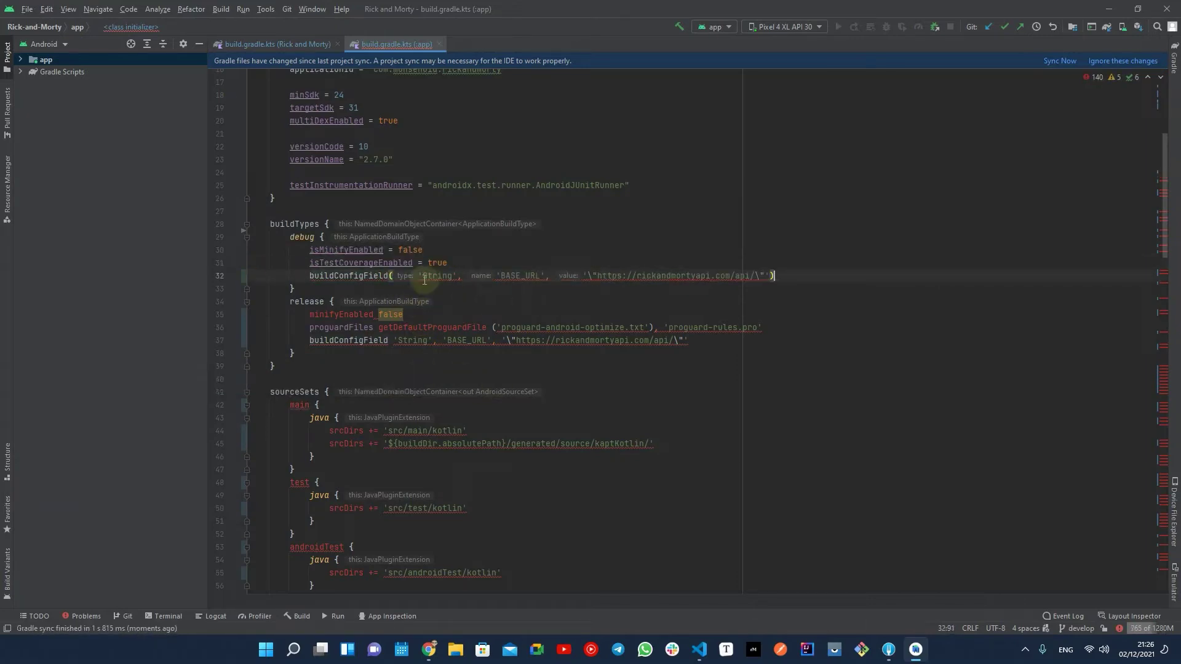
drag(583, 276, 771, 276)
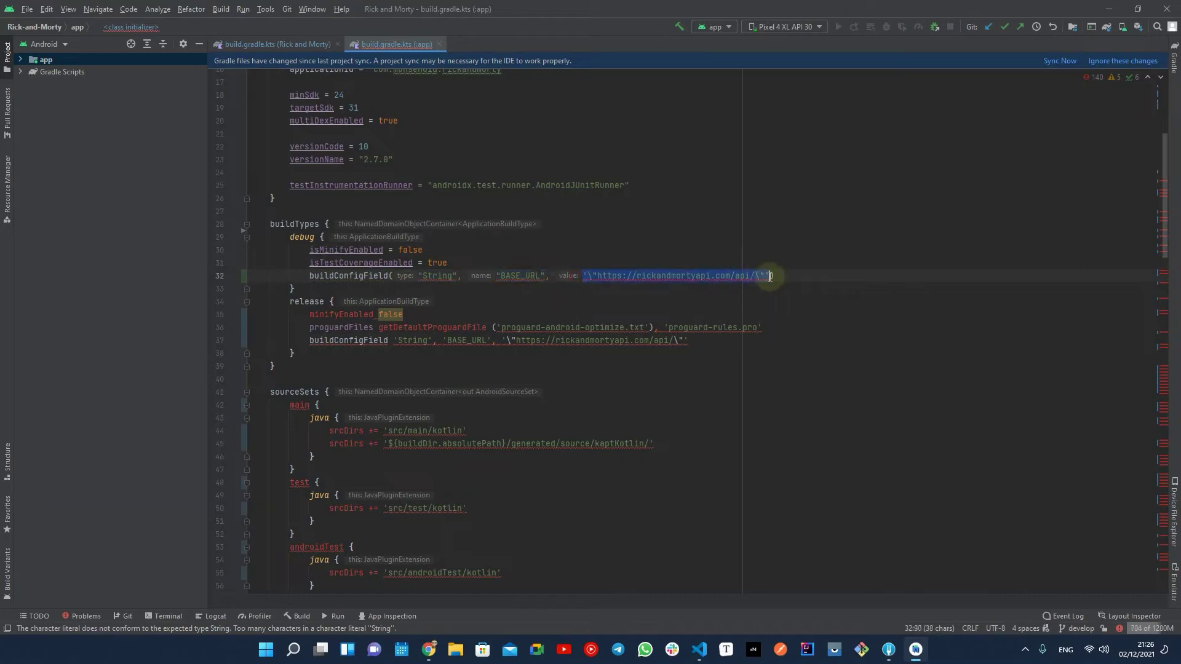
text(")
scroll(637, 314, down, 1)
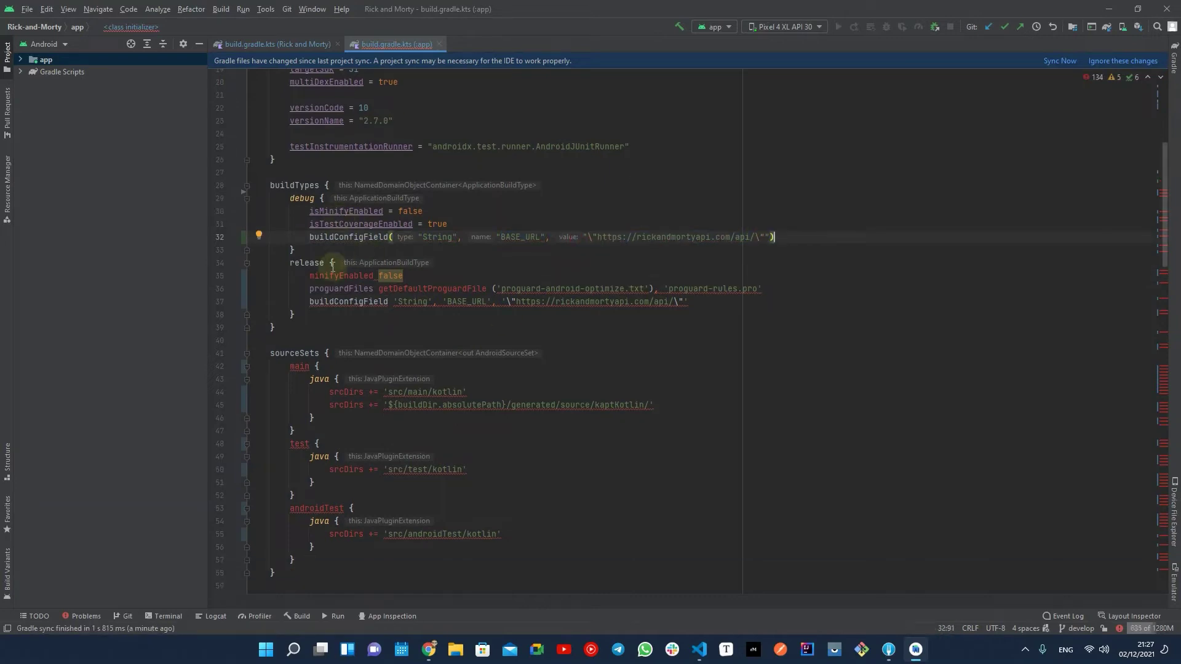
click(373, 288)
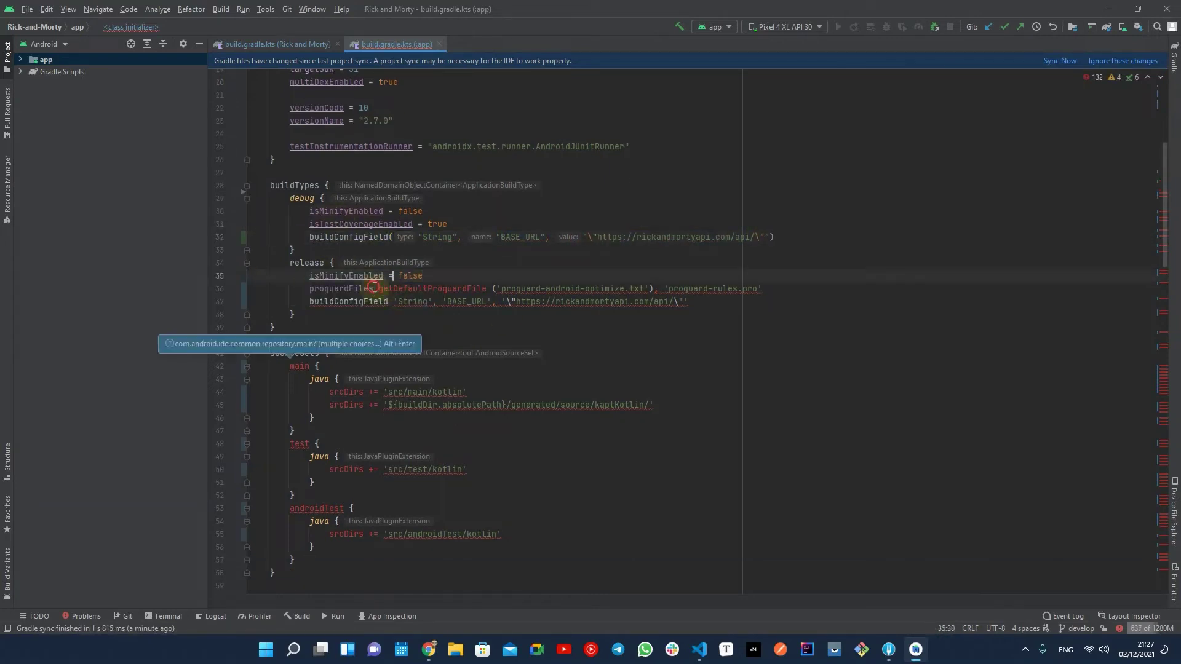
key(ctrl+space)
key(Escape)
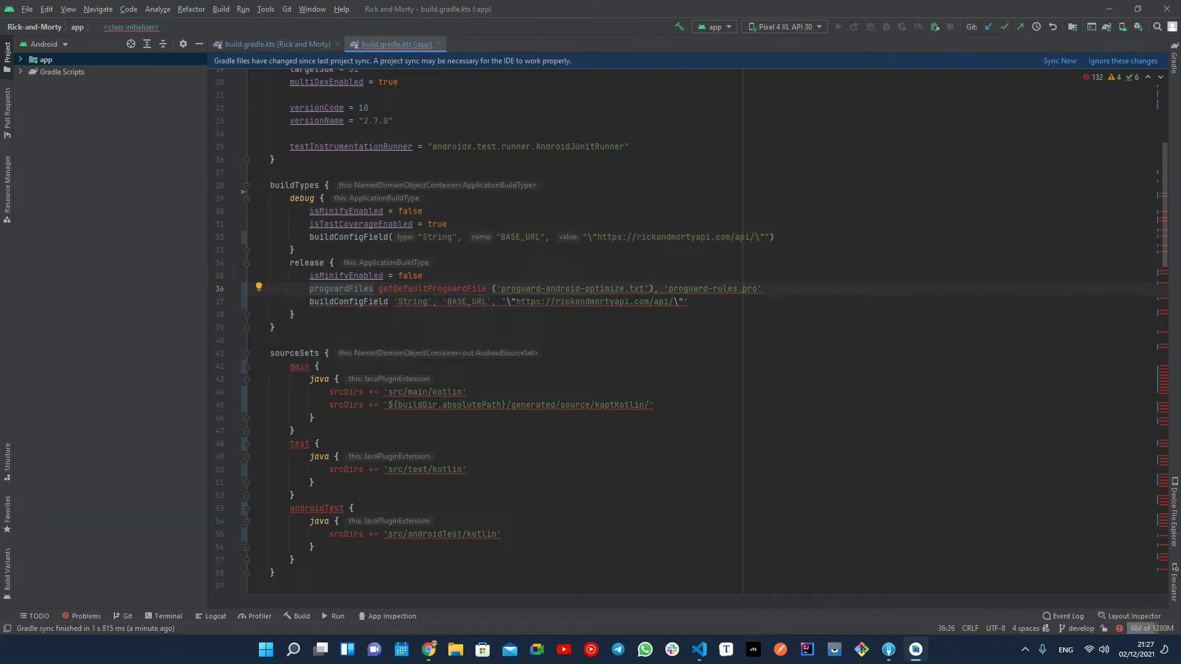
key(shift+End)
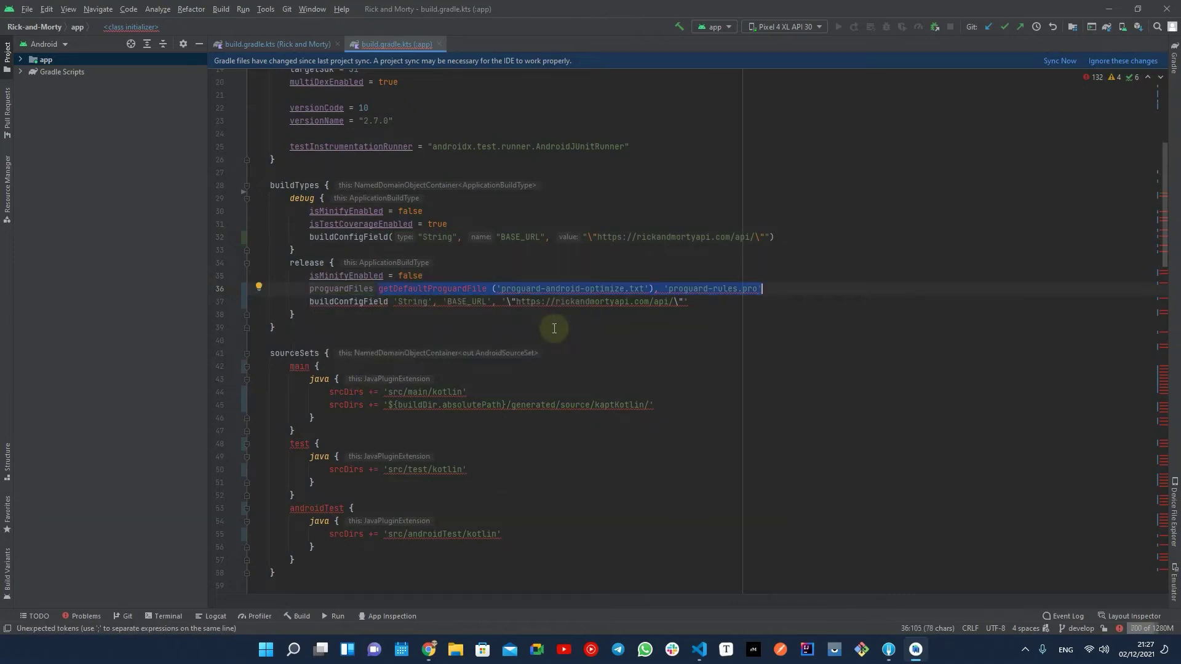
text(()
shift+click(687, 288)
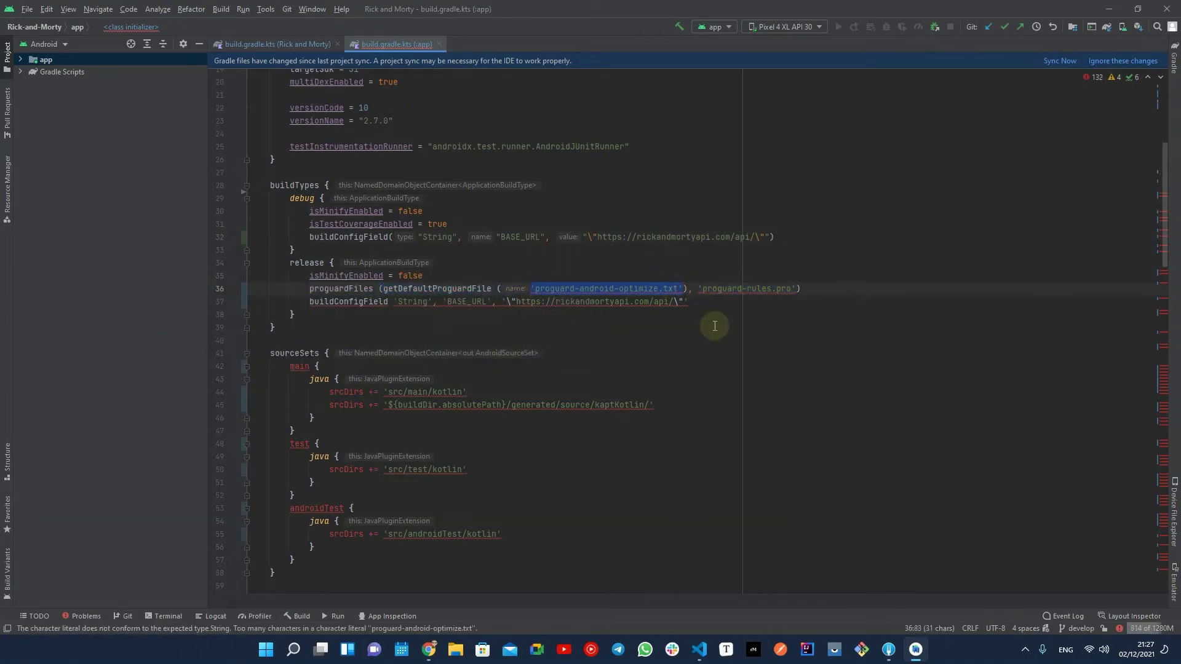
text(")
drag(731, 288, 803, 288)
text(")
- Convert the release block's buildConfigField call to Kotlin syntax with double-quoted arguments
click(318, 302)
click(395, 302)
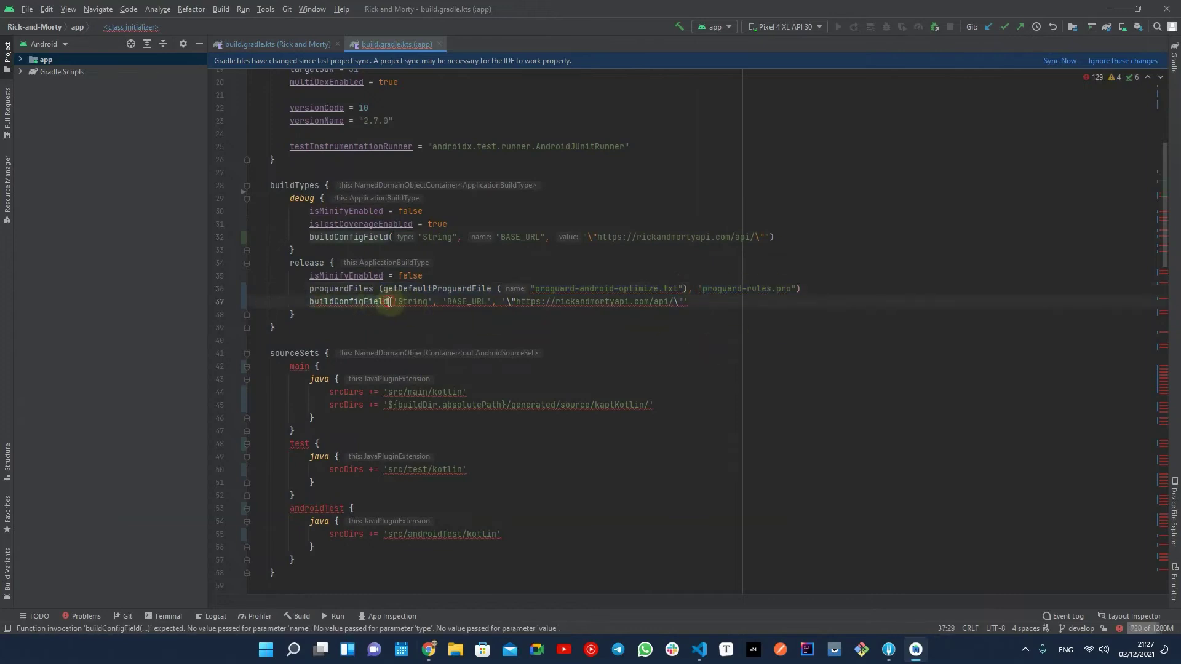
key(shift+End)
text(()
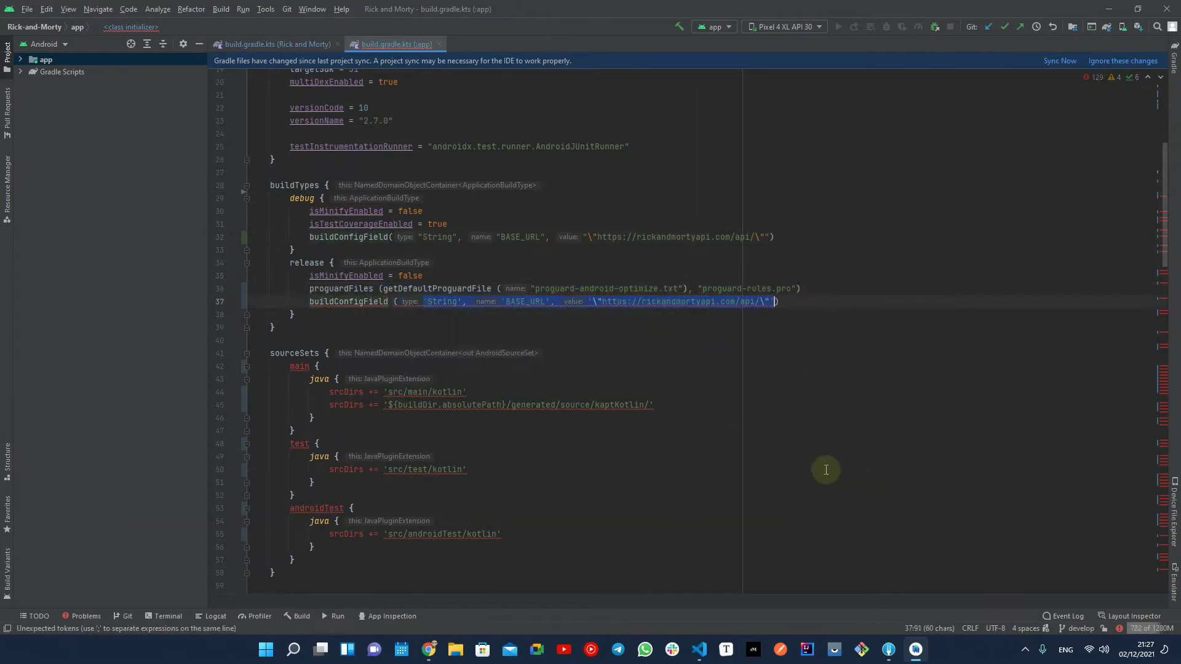
drag(423, 301, 770, 302)
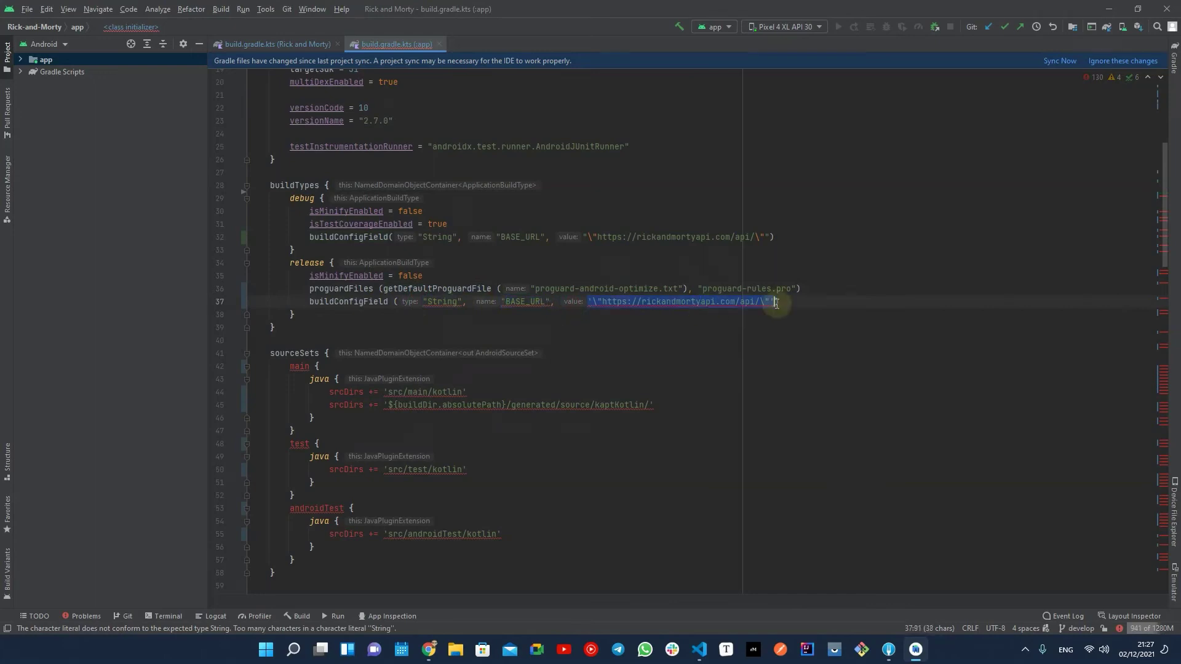
- Sync Gradle, then wrap the main source set as getByName("main")
click(462, 302)
click(1060, 61)
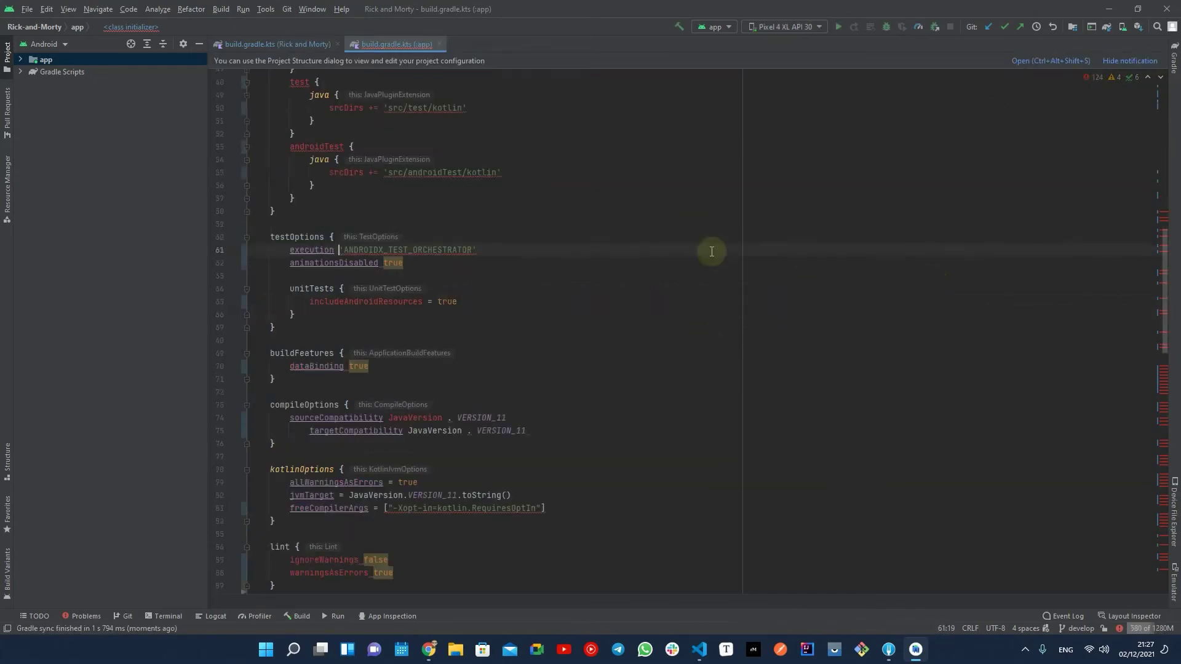
scroll(647, 242, up, 1)
scroll(569, 229, up, 3)
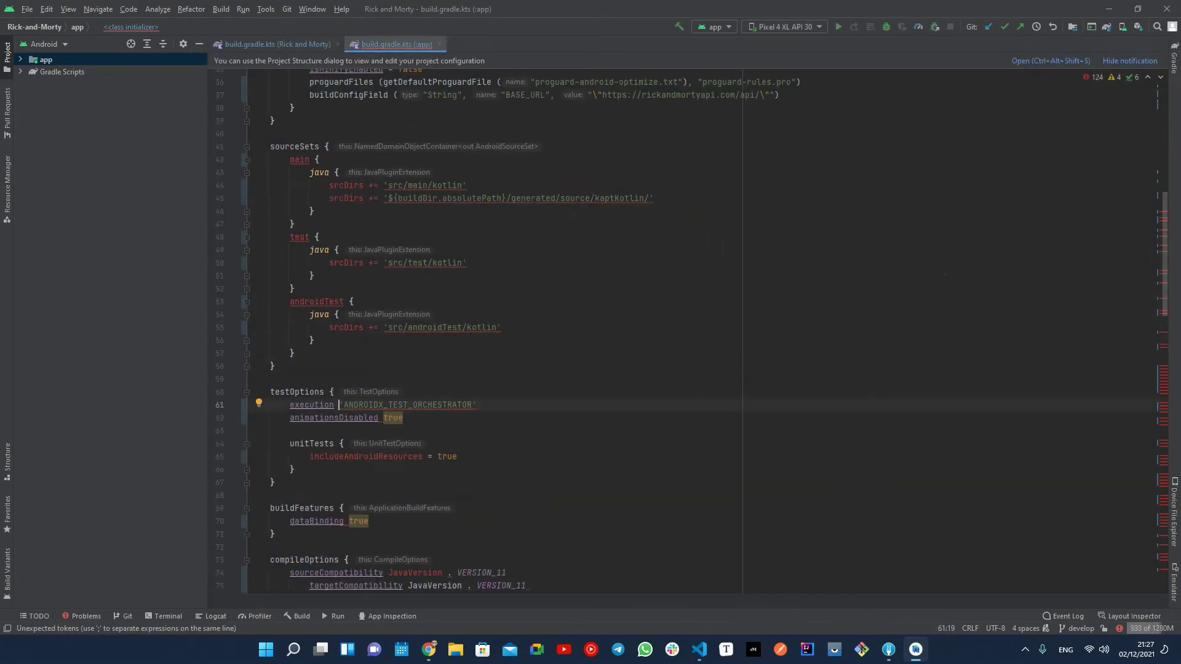
click(287, 160)
text(getB)
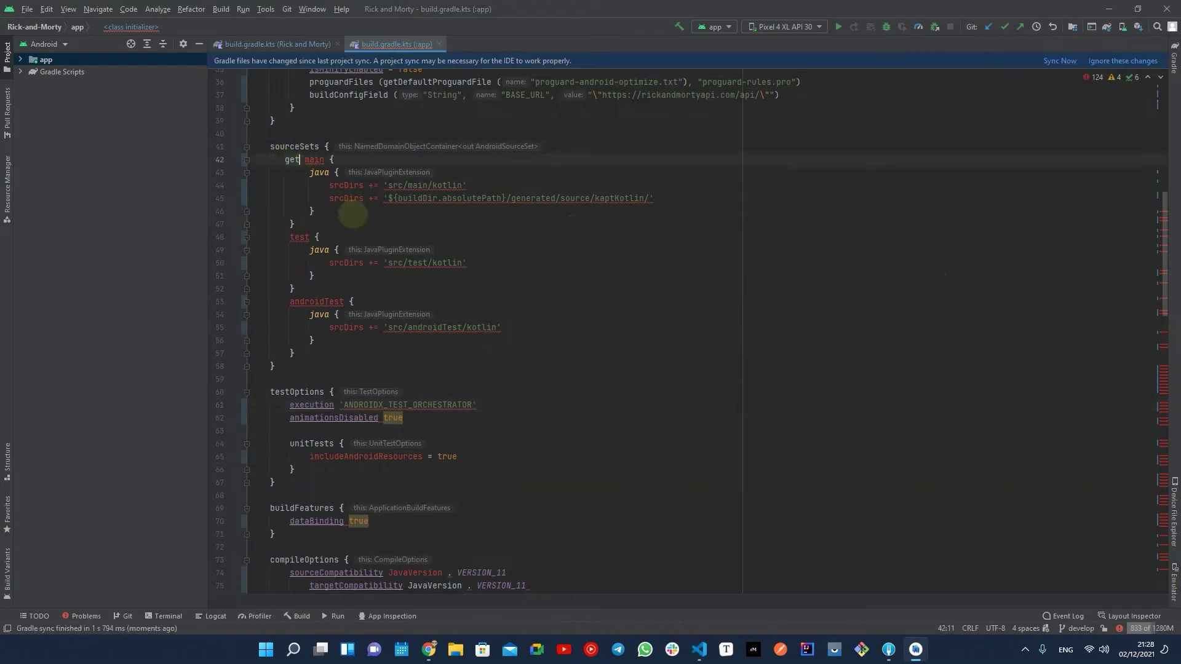
text(yName)
key(Escape)
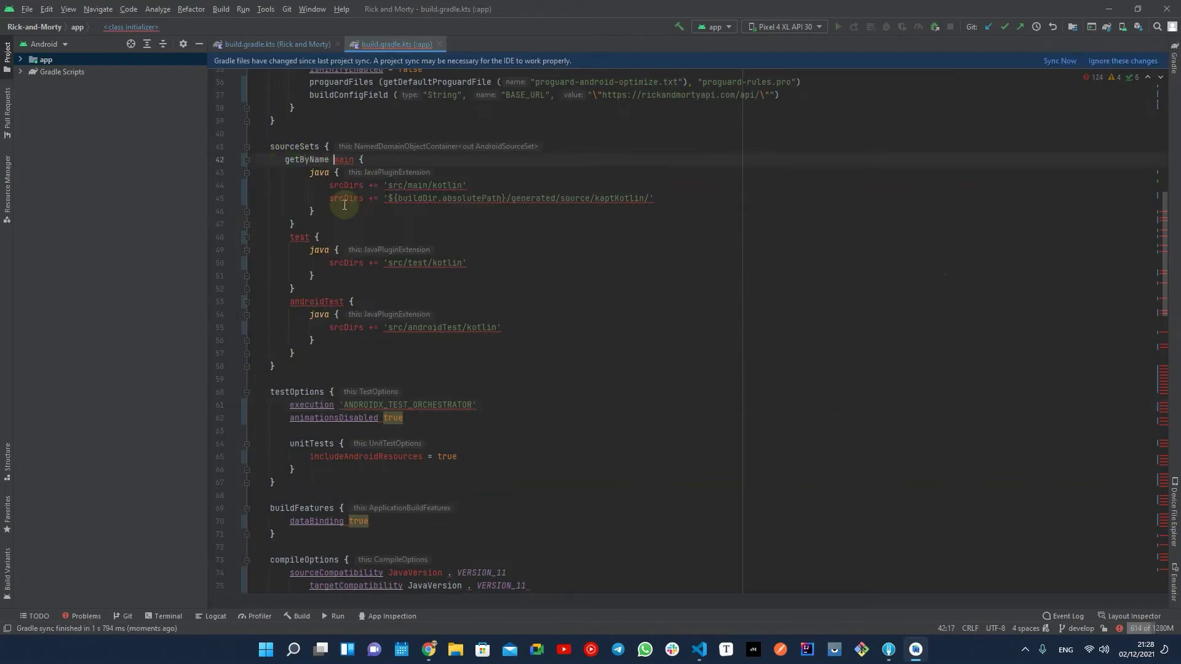
text(")
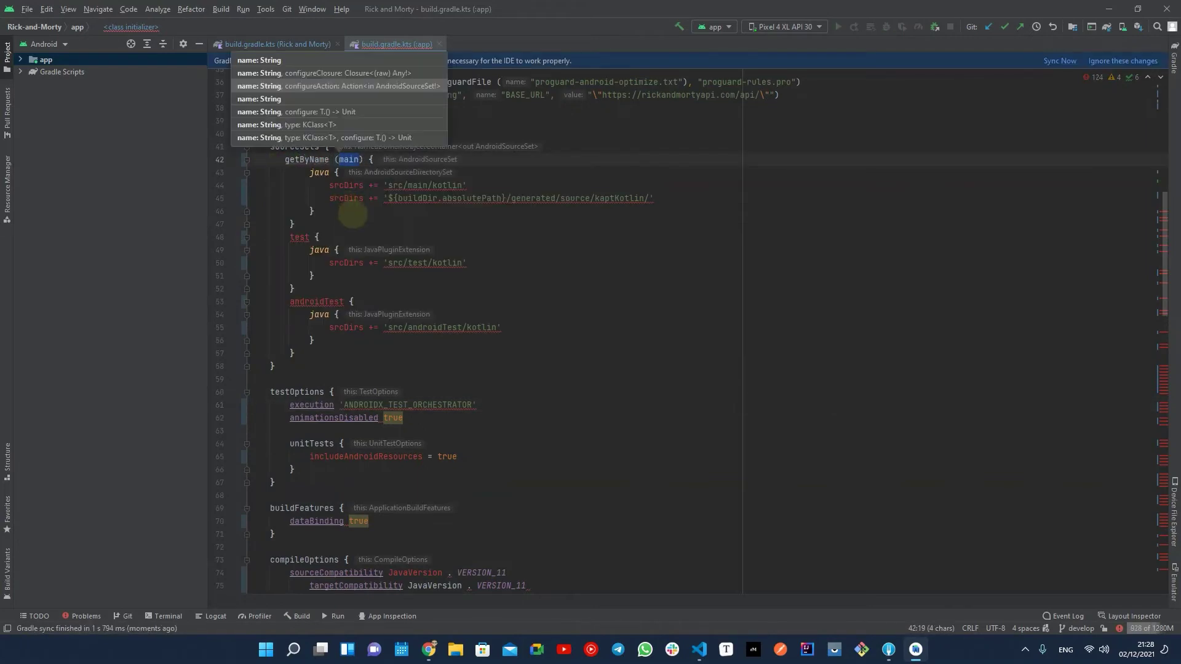
- Rewrite the main and kapt generated source directory lines as srcDirs("…") calls
click(472, 184)
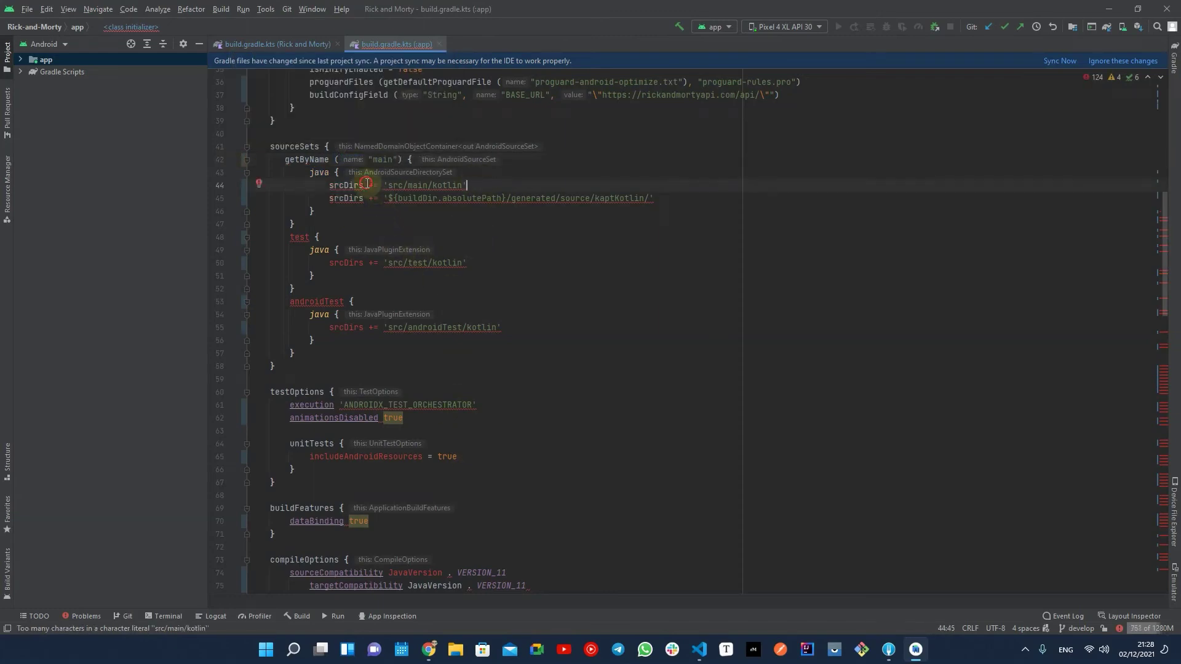
key(BackSpace)
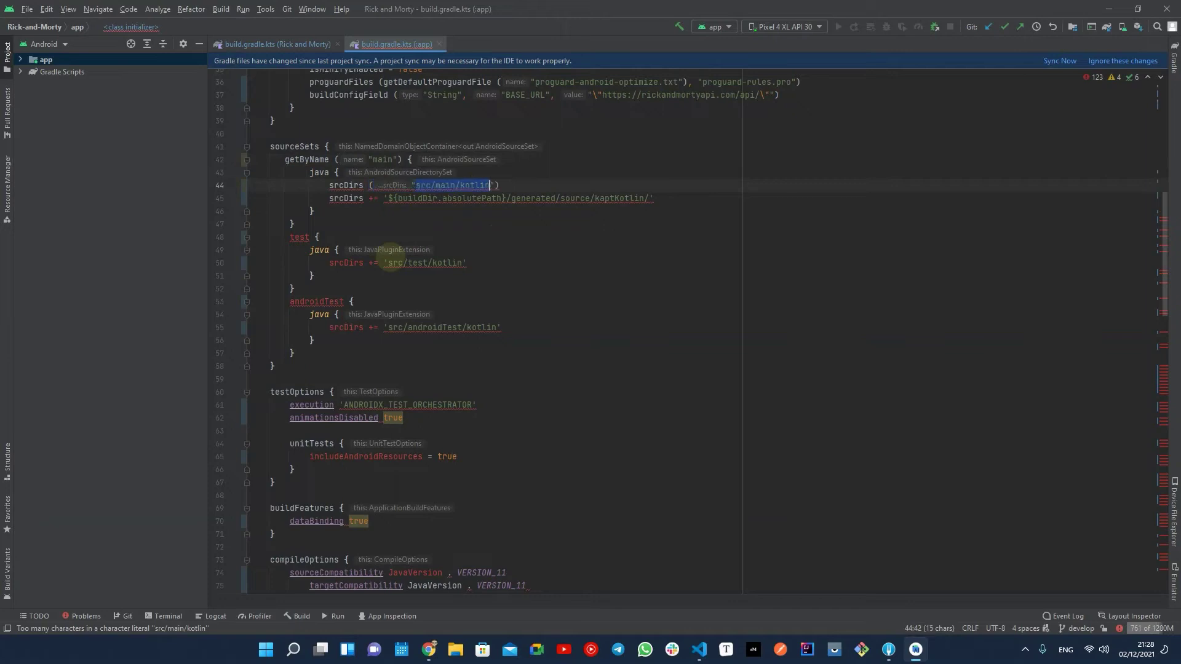
click(370, 199)
text(()
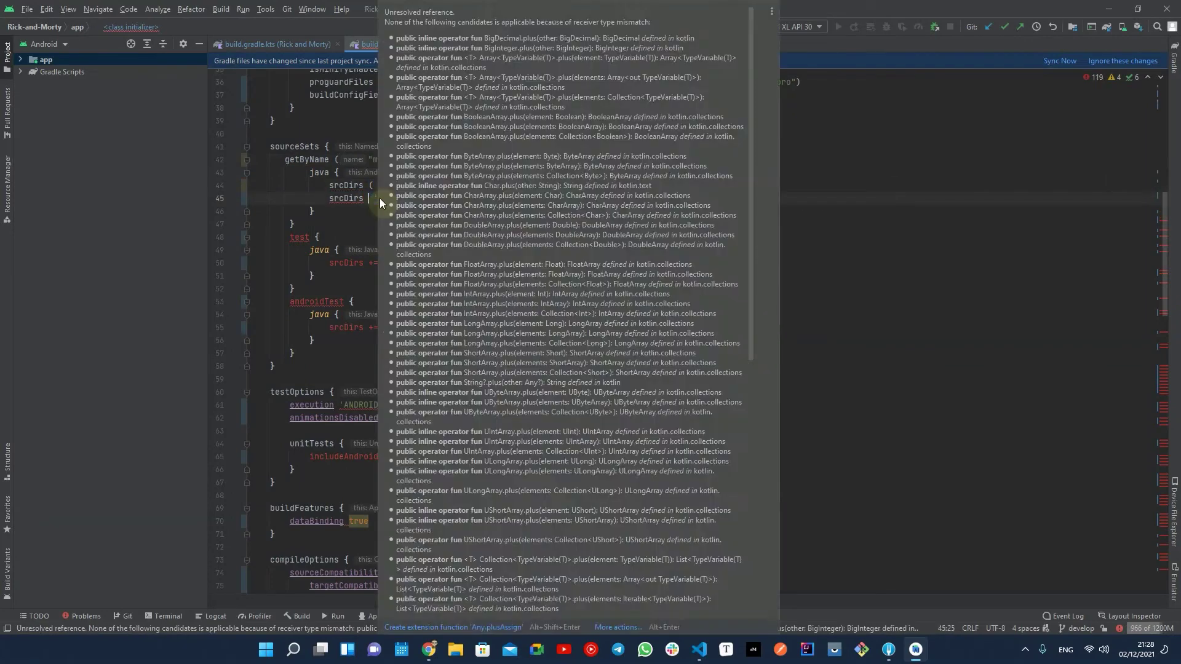
key(shift+End)
text(")
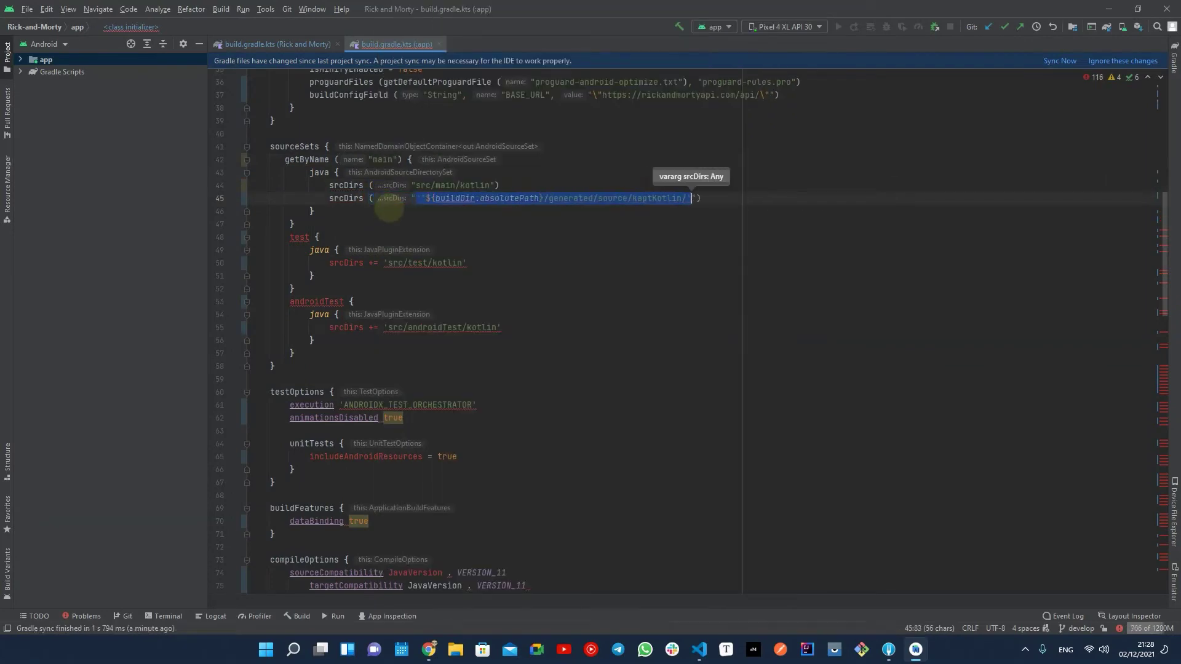
key(Right)
key(BackSpace)
key(Home)
key(Delete)
key(ctrl+w)
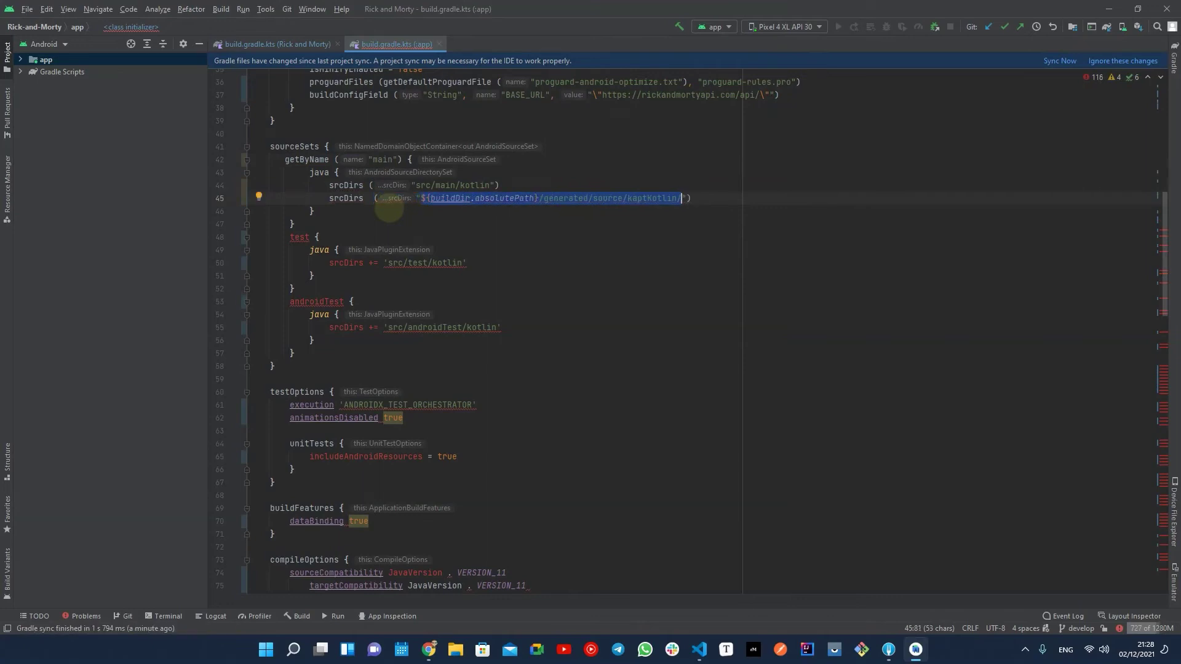
- Convert test and androidTest to getByName("…") with srcDirs("…") calls
click(290, 238)
text(getByName ()
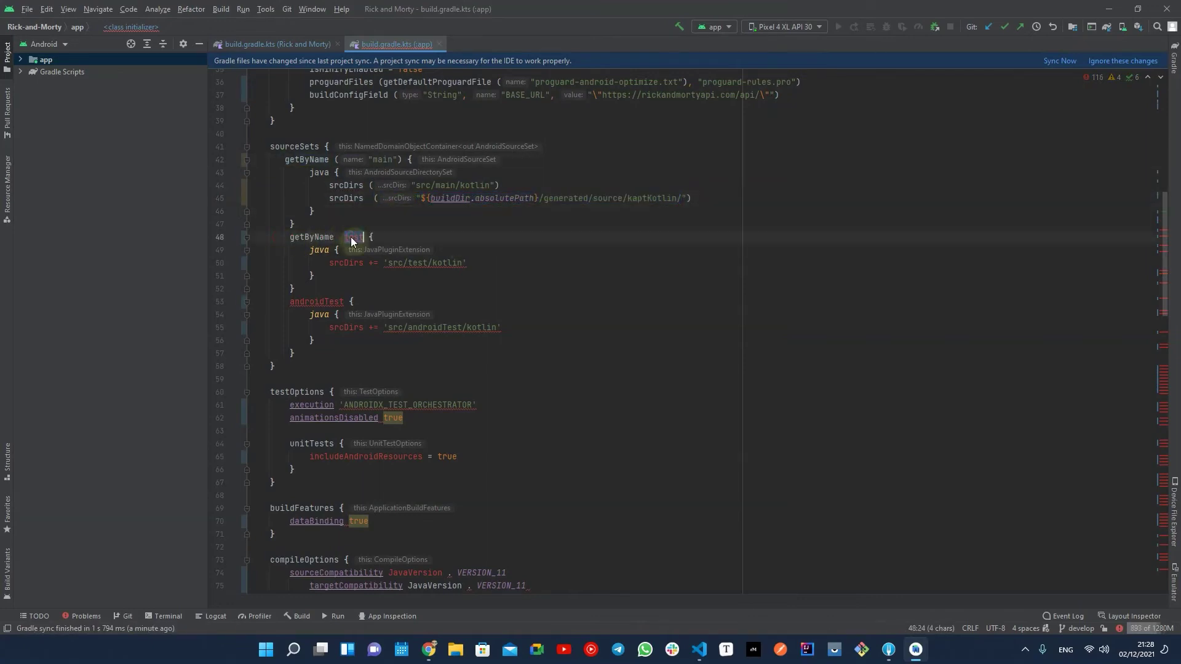
click(289, 302)
text(getByName ()
key(ctrl+shift+Right)
text(")
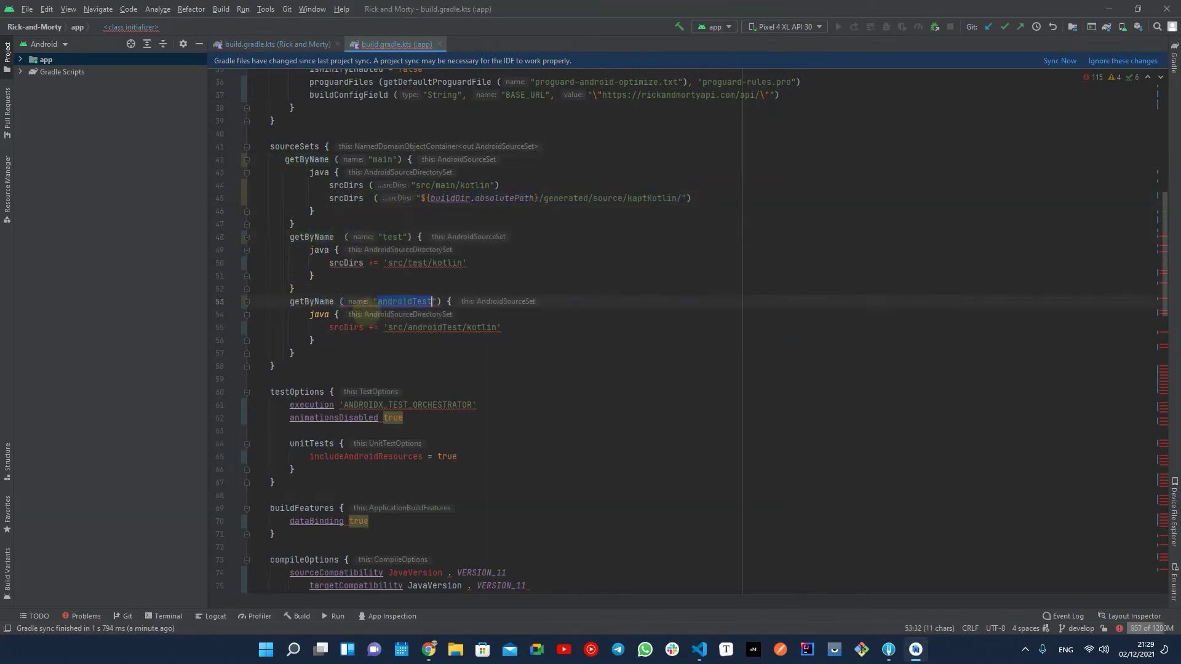
click(368, 264)
key(Delete)
key(Delete)
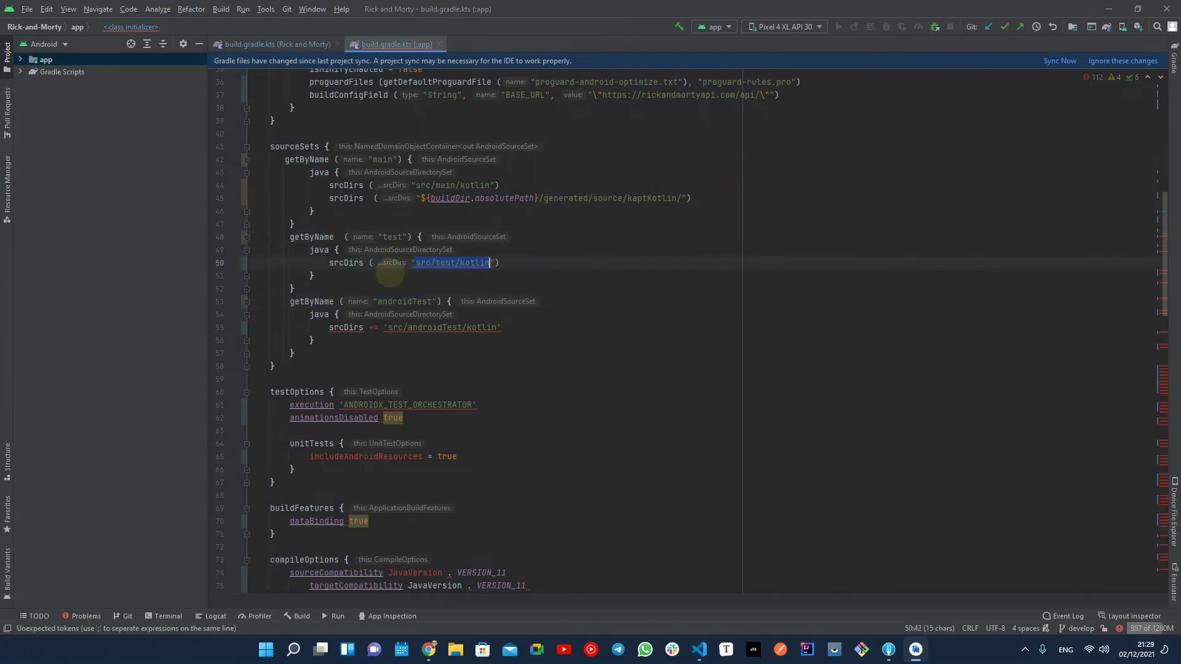
text(")
click(371, 328)
key(Delete)
key(Delete)
key(Delete)
key(shift+End)
text(")
scroll(422, 348, down, 2)
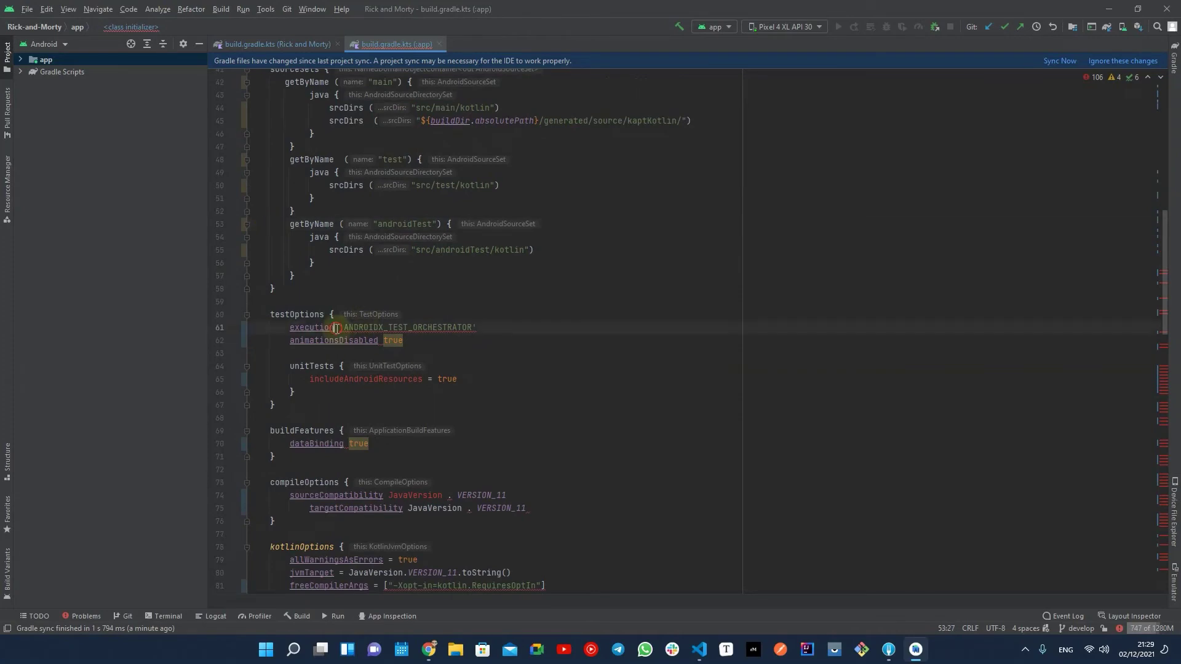
text(=)
- Use Kotlin assignments in testOptions and apply the isIncludeAndroidResources quick-fix
click(378, 341)
text(=)
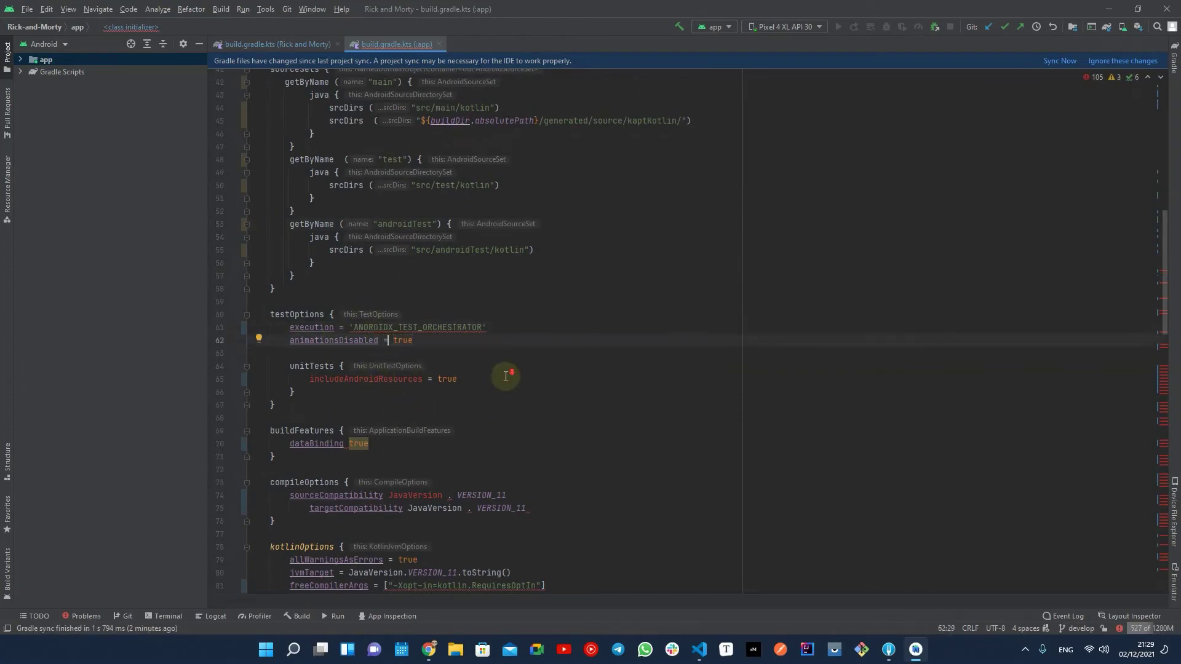
scroll(509, 370, down, 2)
click(422, 303)
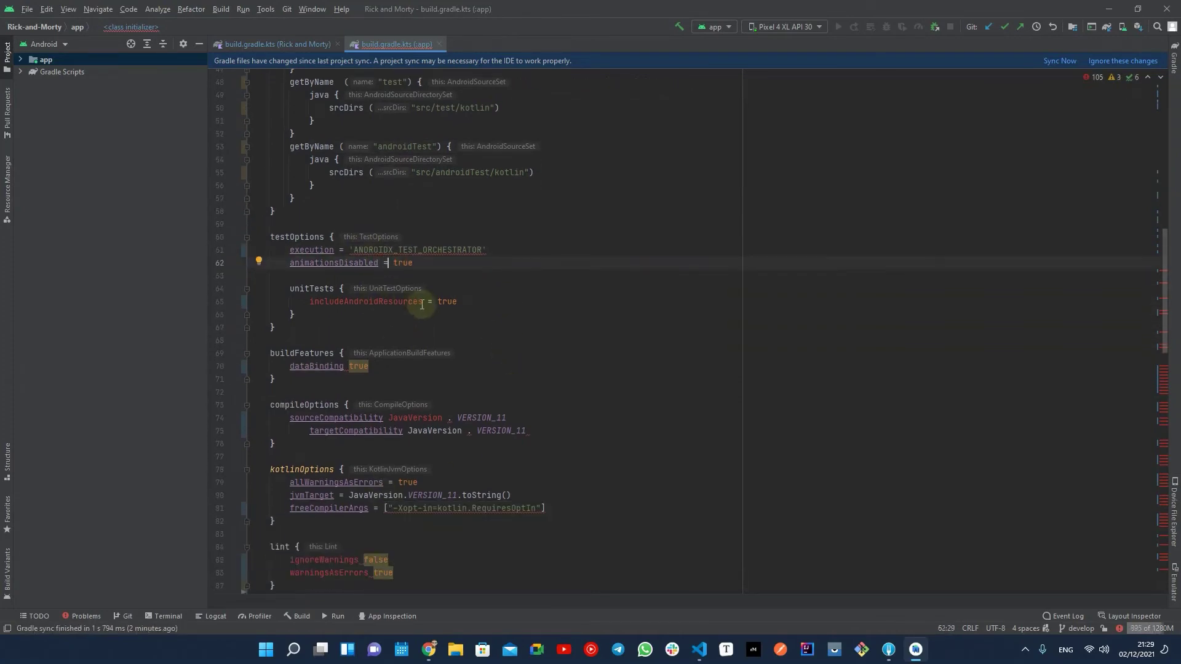
key(alt+Return)
click(372, 312)
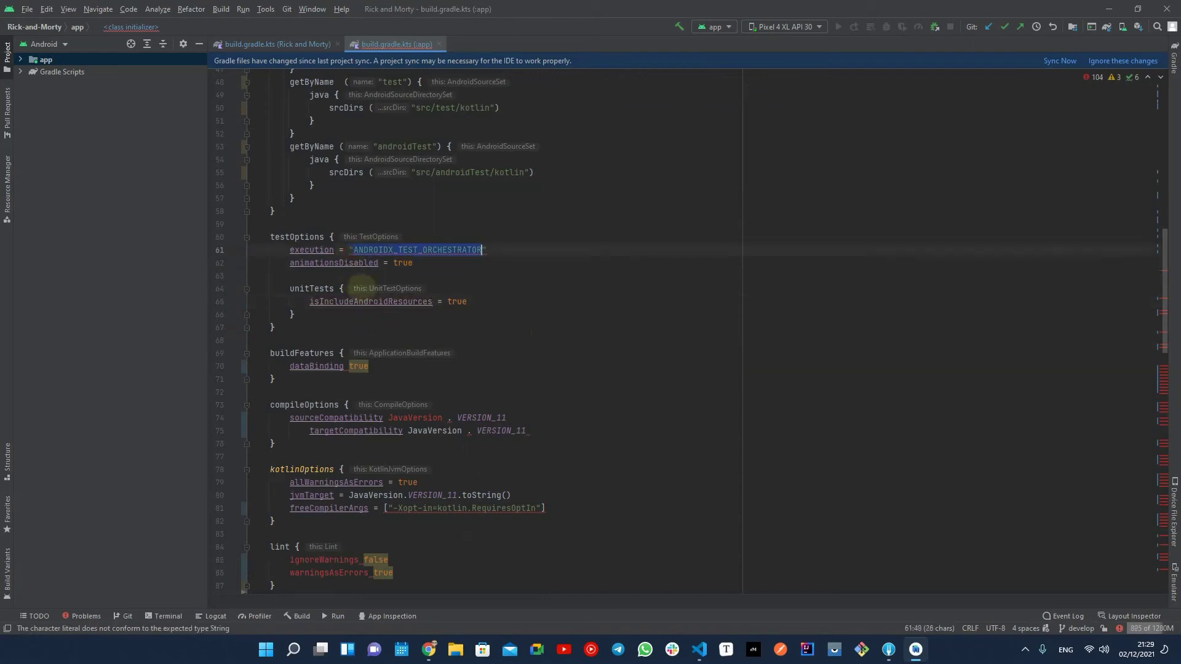
scroll(531, 310, down, 3)
- Assign dataBinding and Java 11 source/targetCompatibility with =, then look up freeCompilerArgs' declaration
click(1060, 60)
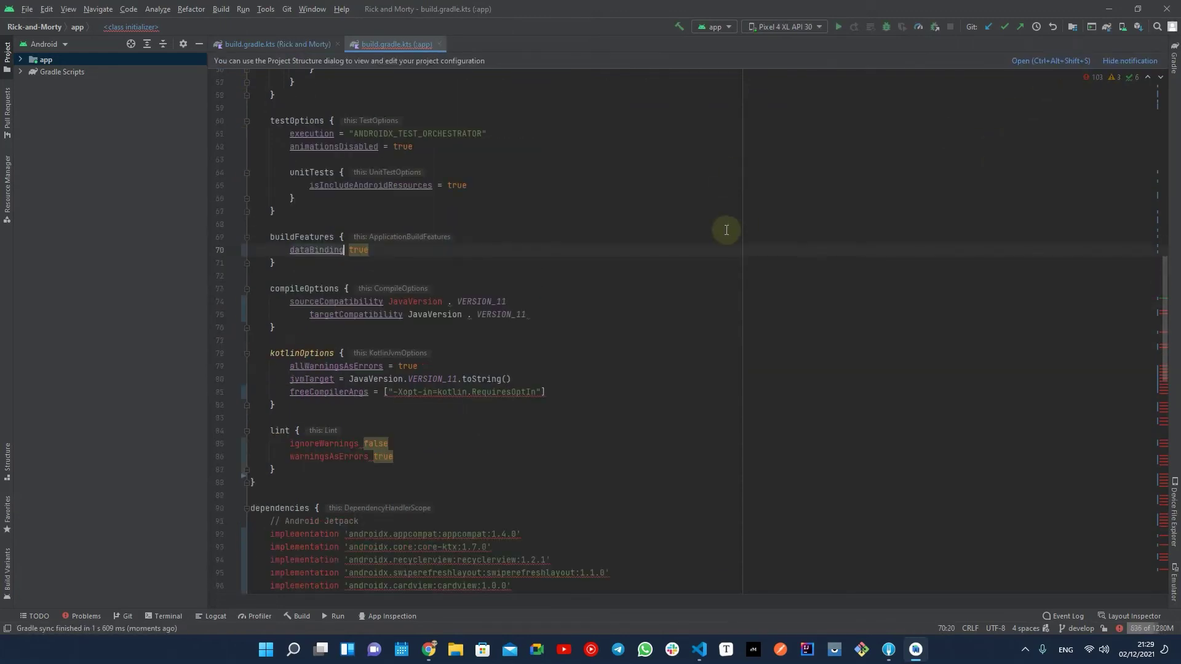
text(=)
scroll(385, 229, down, 2)
click(384, 225)
text(=)
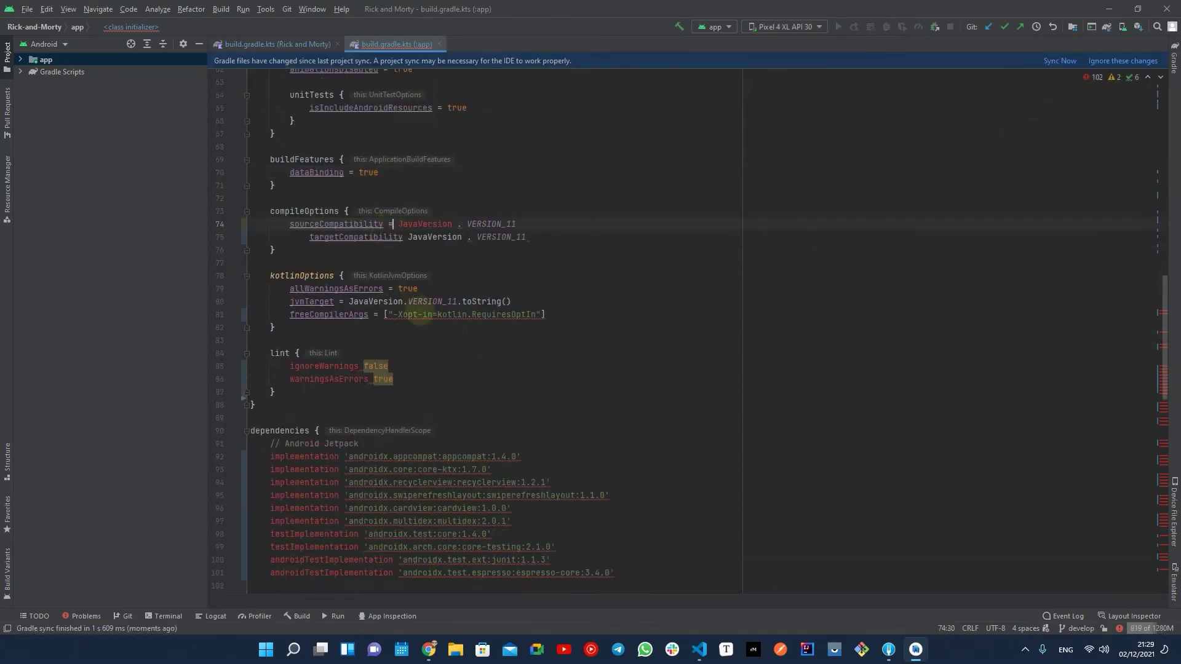
text( =)
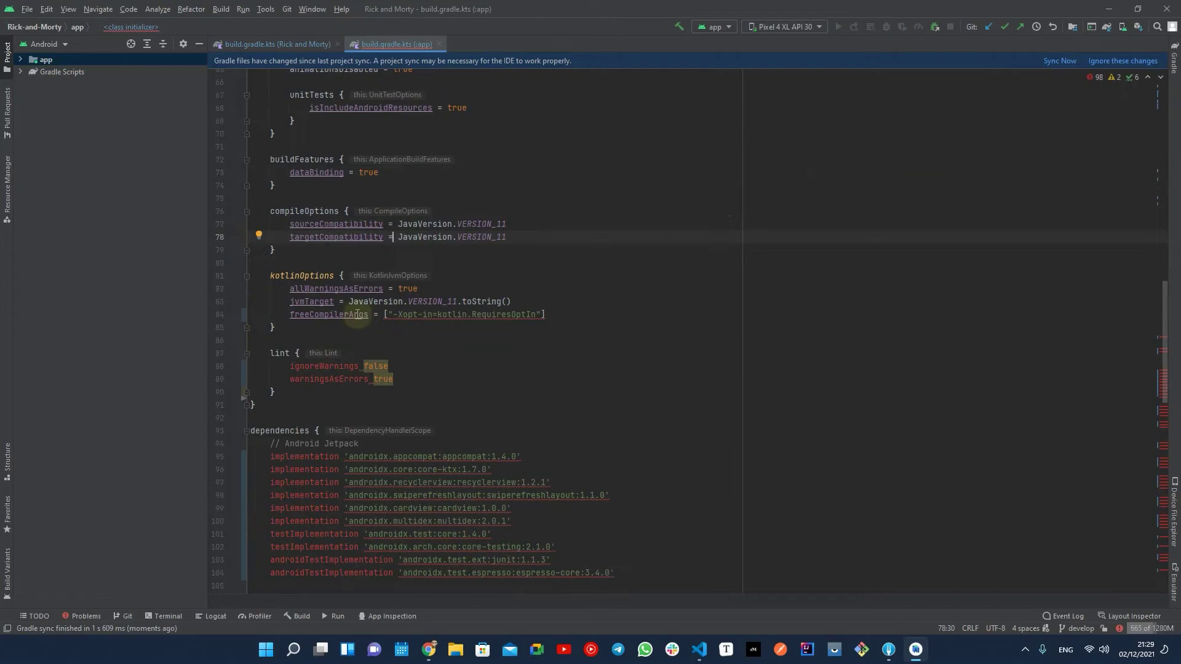
ctrl+click(342, 315)
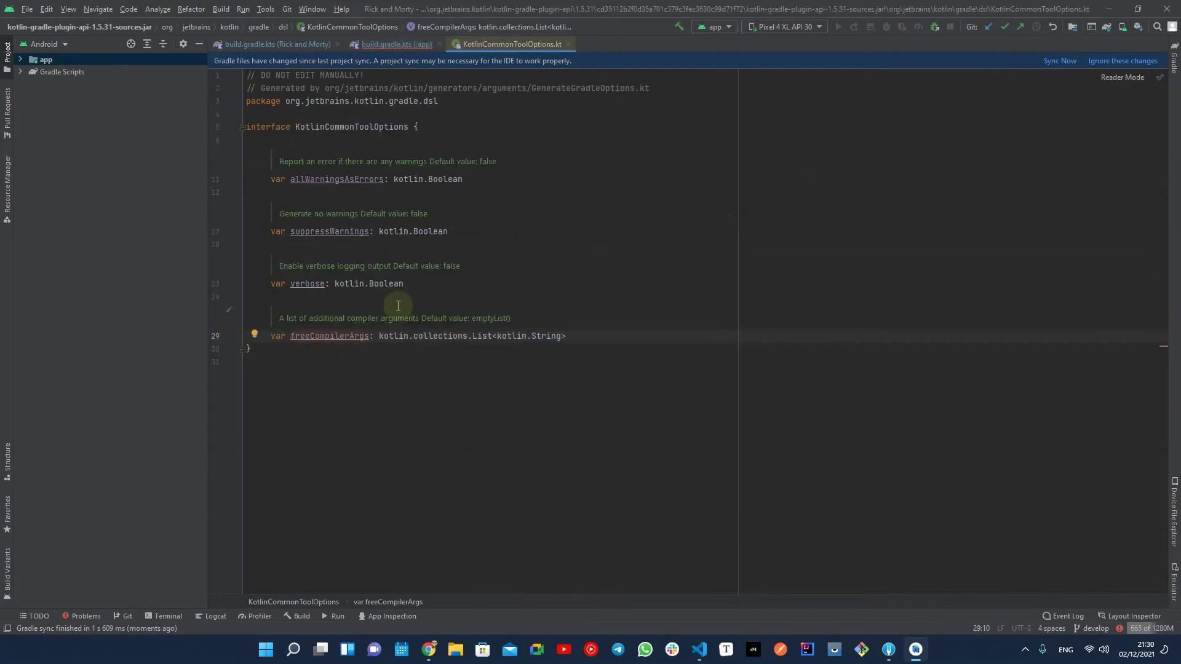
- Back in the app build file, set freeCompilerArgs = listOf("-Xopt-in=kotlin.RequiresOptIn")
key(ctrl+alt+Left)
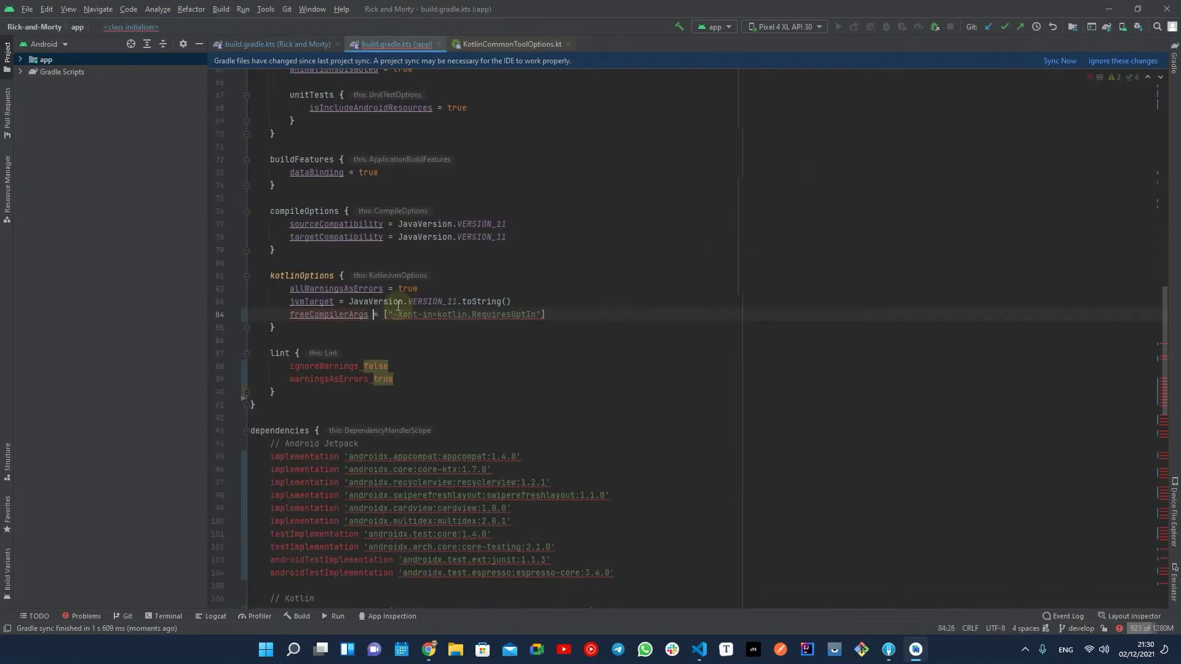
key(Right)
key(Right)
key(shift+Right)
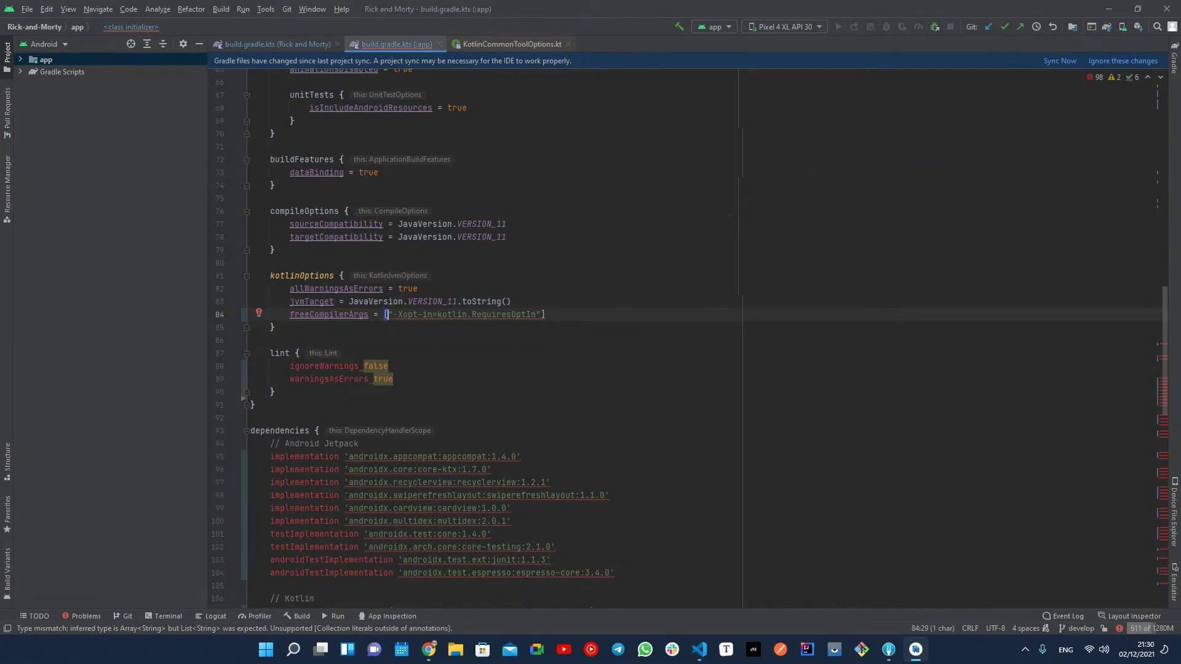
text(f)
key(shift+End)
key(End)
key(BackSpace)
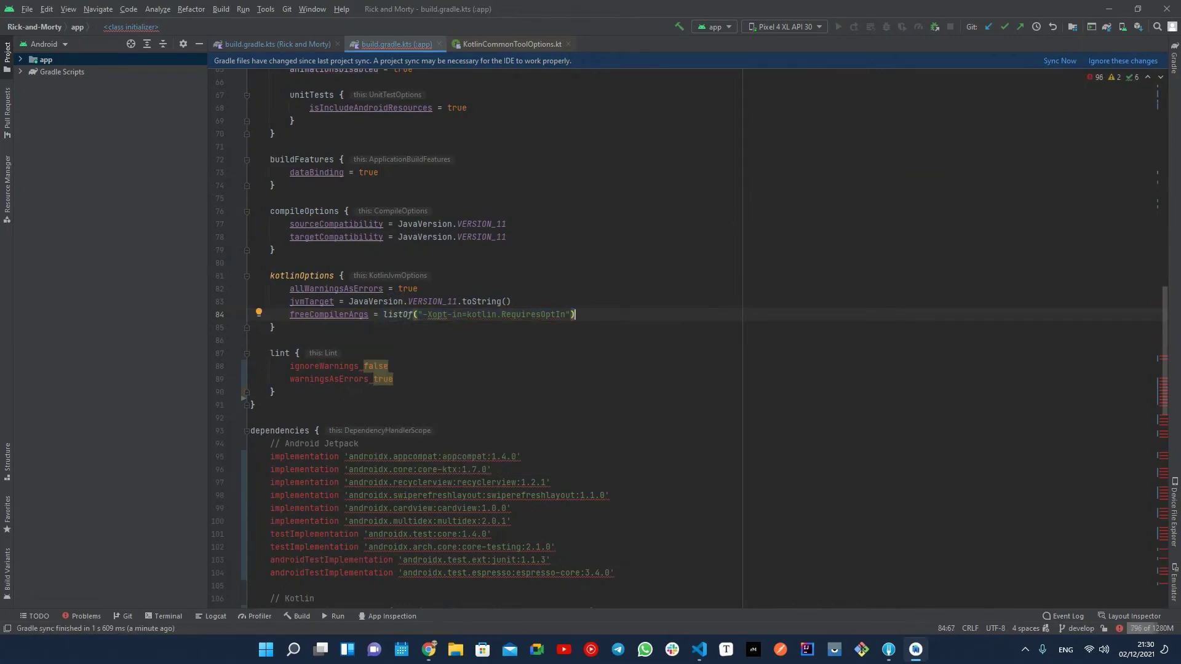
scroll(602, 323, down, 2)
scroll(388, 310, down, 1)
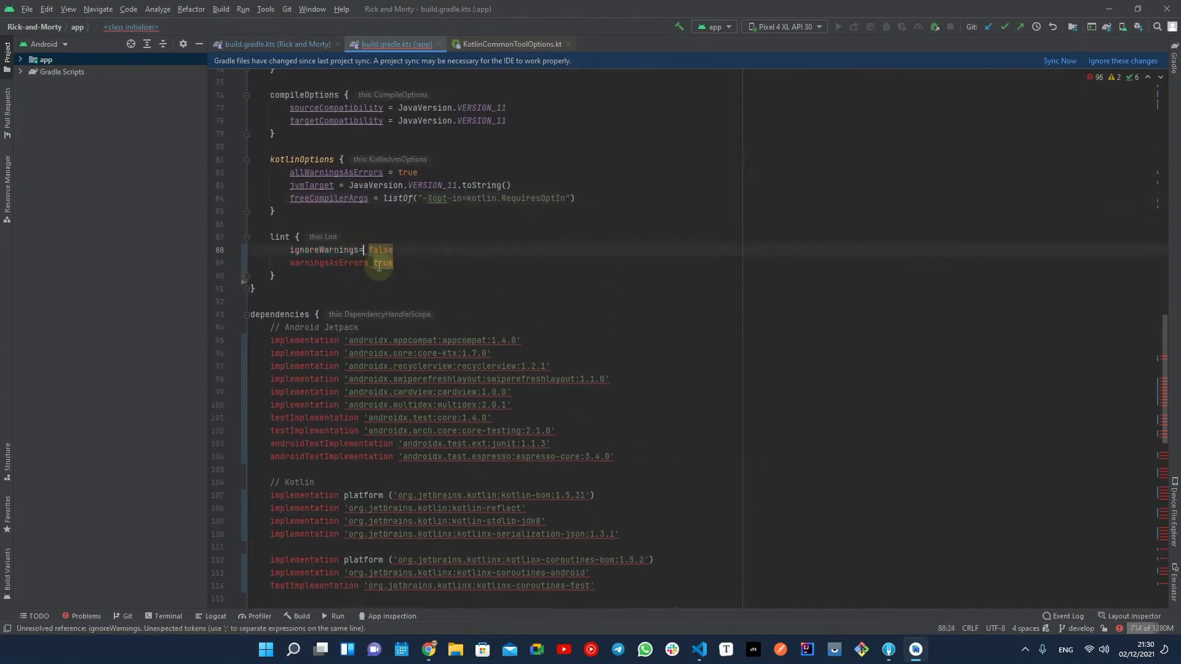
- Rename the lint properties to isIgnoreWarnings = false and isWarningsAsErrors = true
click(451, 261)
key(ctrl+space)
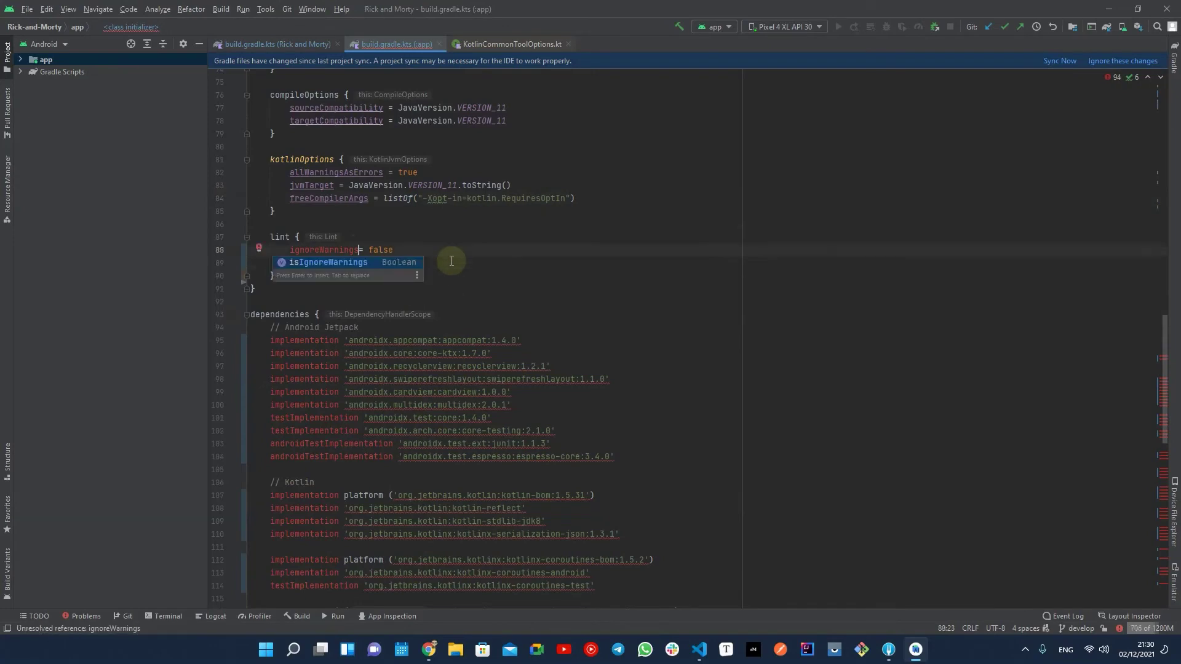
key(Return)
key(Down)
key(ctrl+space)
key(Return)
scroll(507, 300, down, 2)
scroll(507, 300, down, 2)
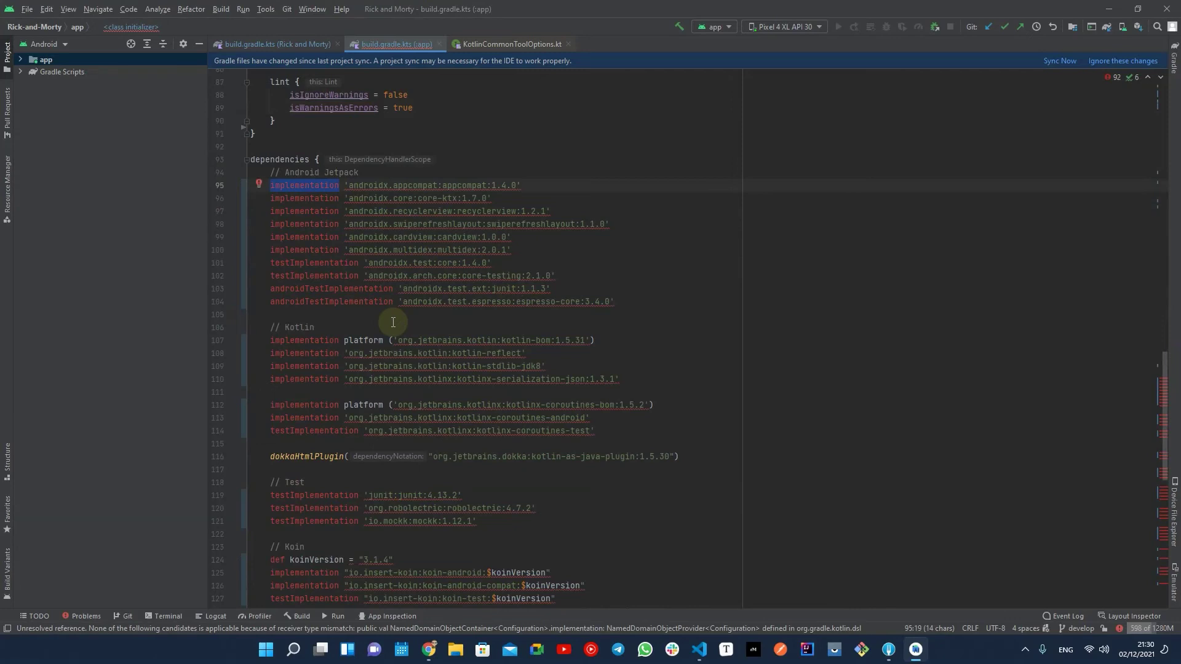
- Wrap every implementation dependency string in parentheses using multi-caret selection
key(alt+j)
key(alt+j)
key(alt+j)
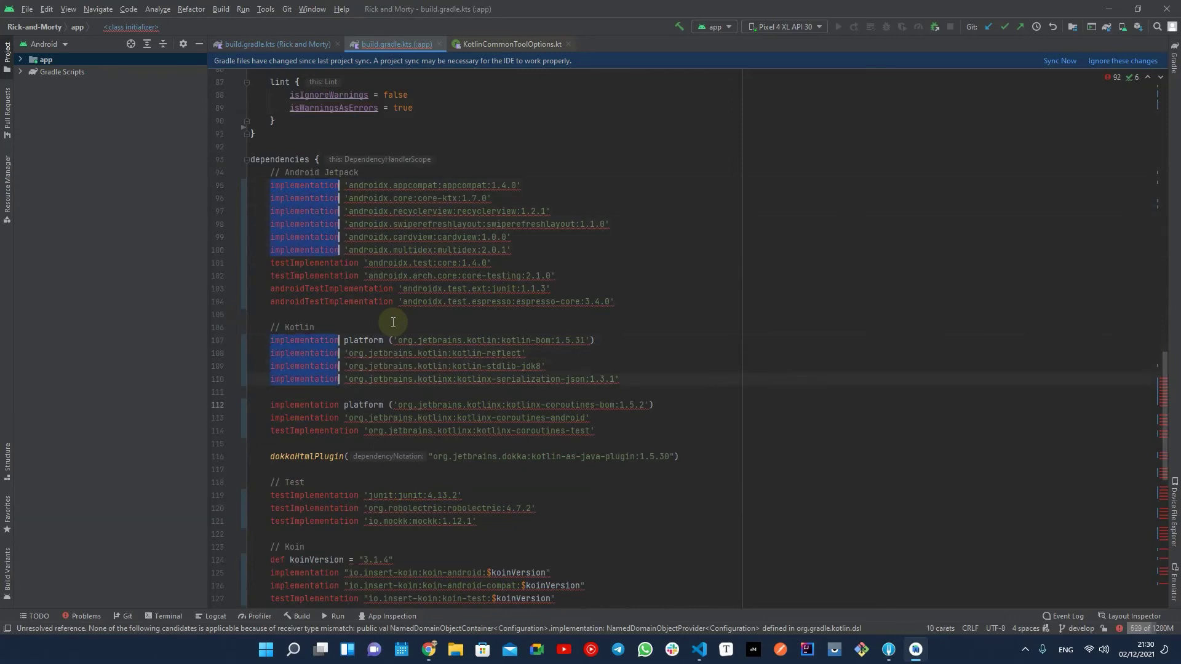
key(alt+j)
key(alt+j)
key(alt+j)
key(alt+j)
key(alt+j)
key(alt+j)
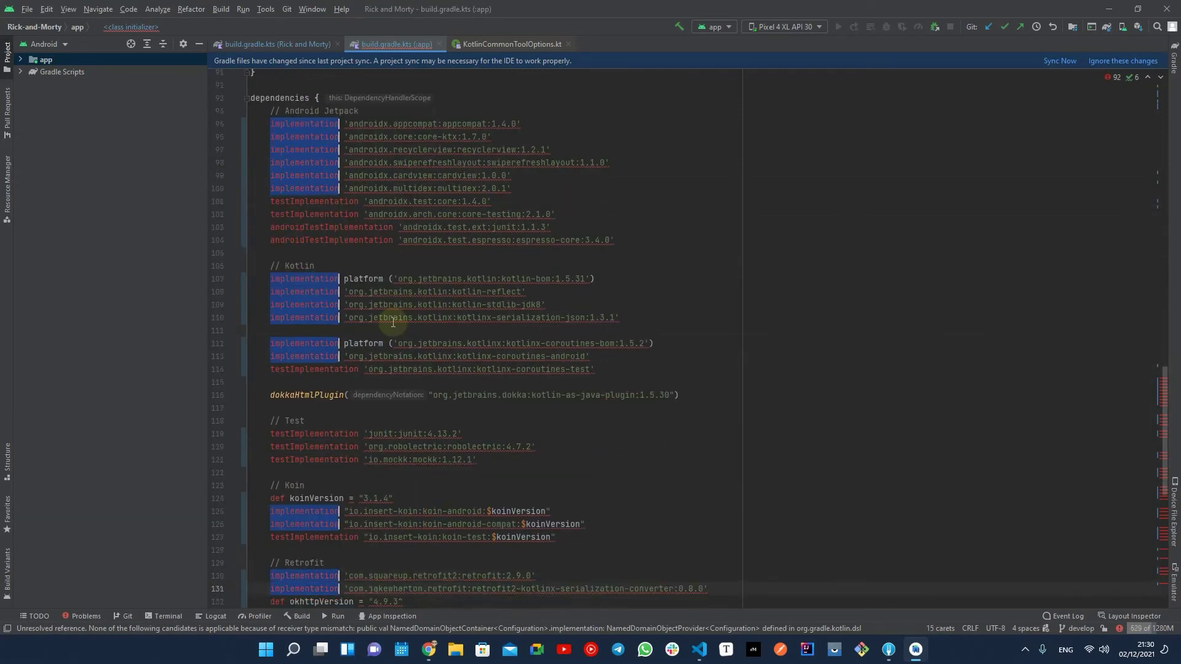
key(alt+j)
key(alt+j)
key(alt+j)
key(alt+j)
key(alt+j)
key(alt+j)
key(alt+j)
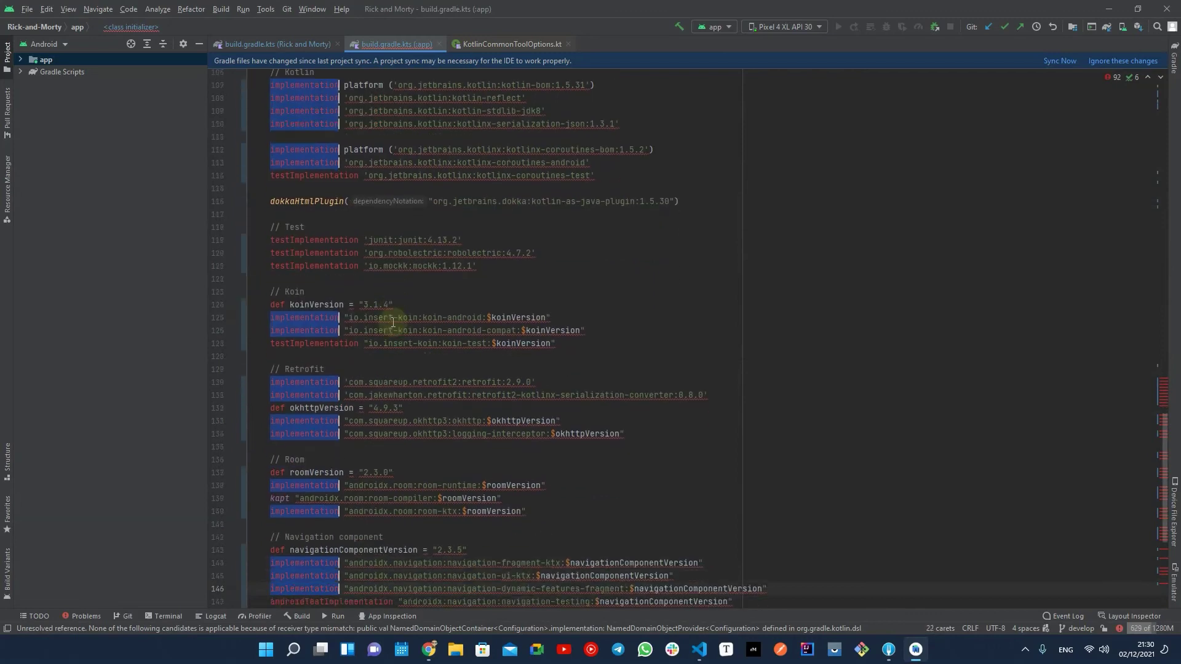
key(alt+j)
key(alt+j)
key(alt+j)
key(Right)
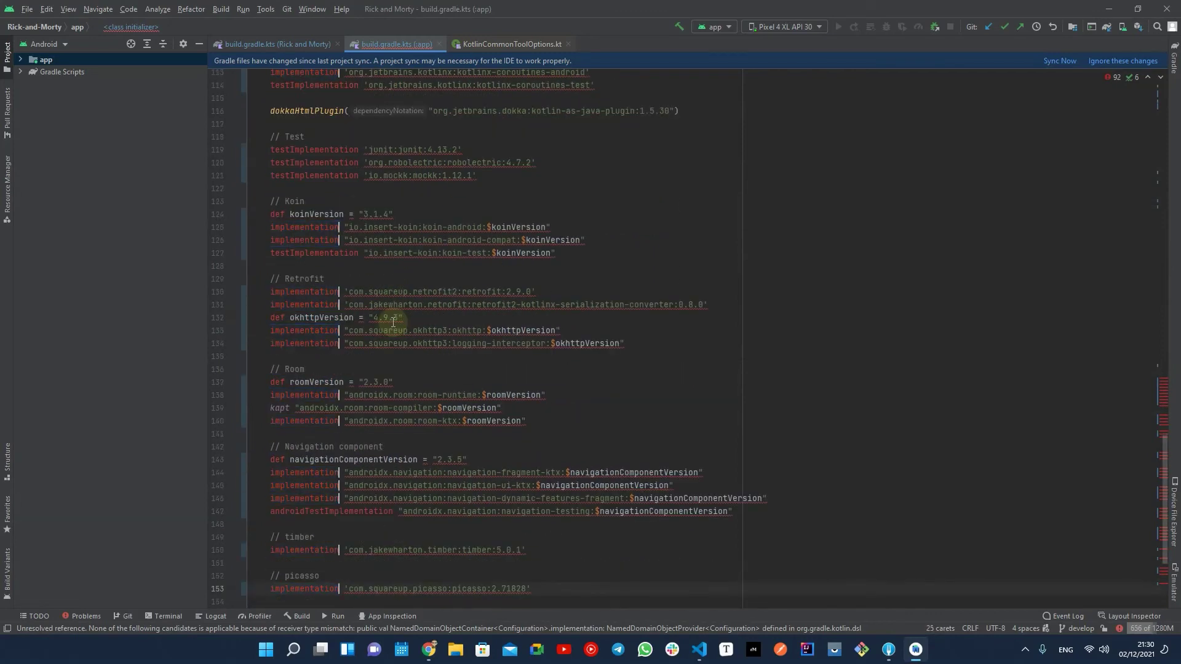
key(shift+End)
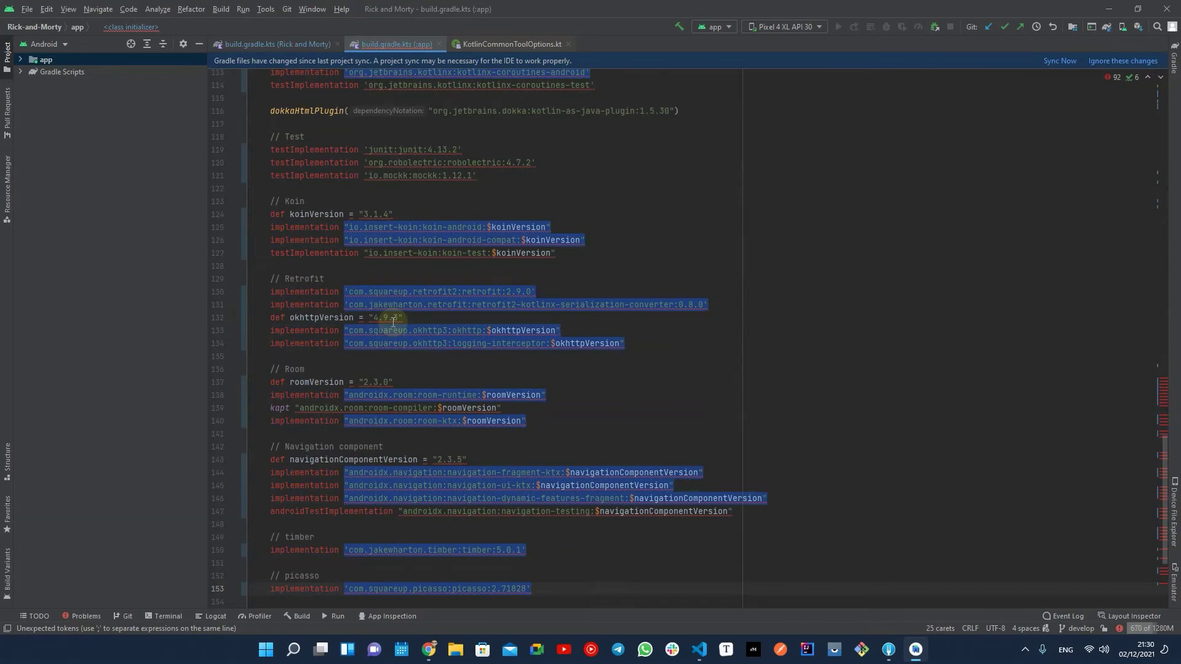
text(()
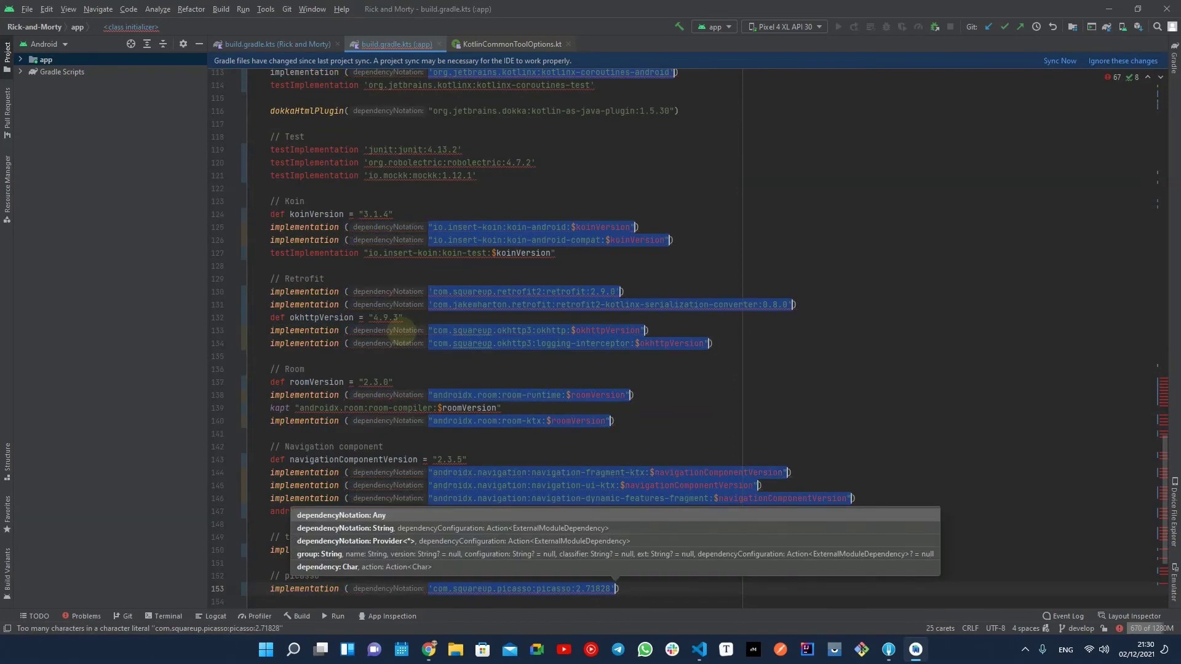
text(")
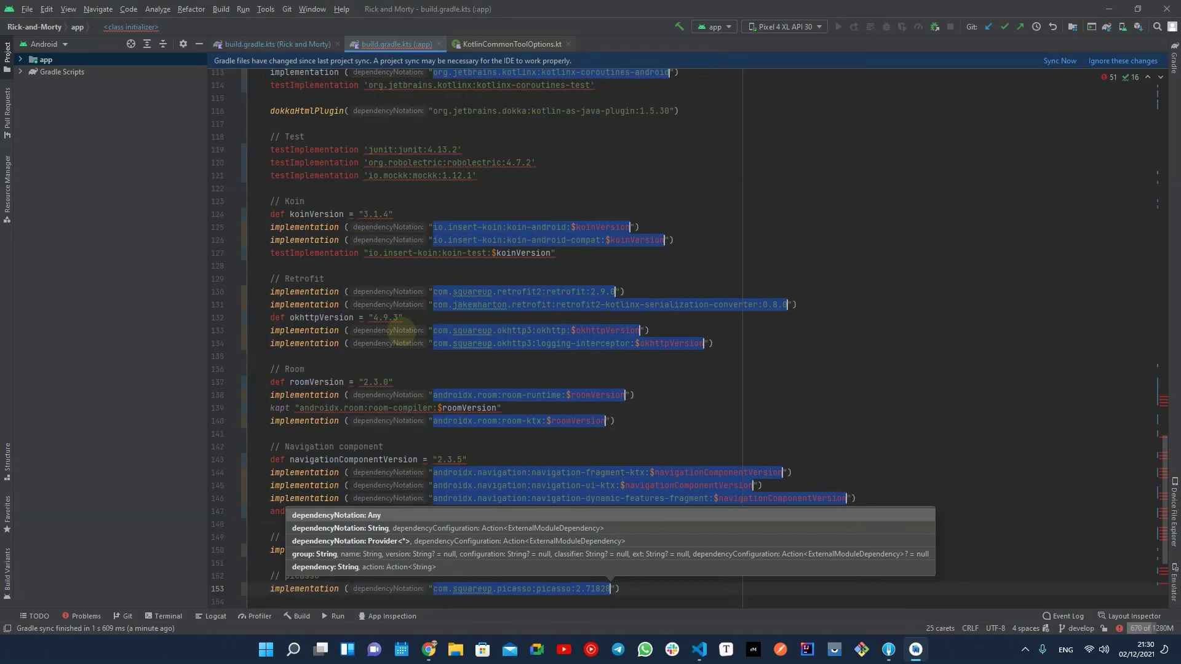
scroll(654, 366, up, 2)
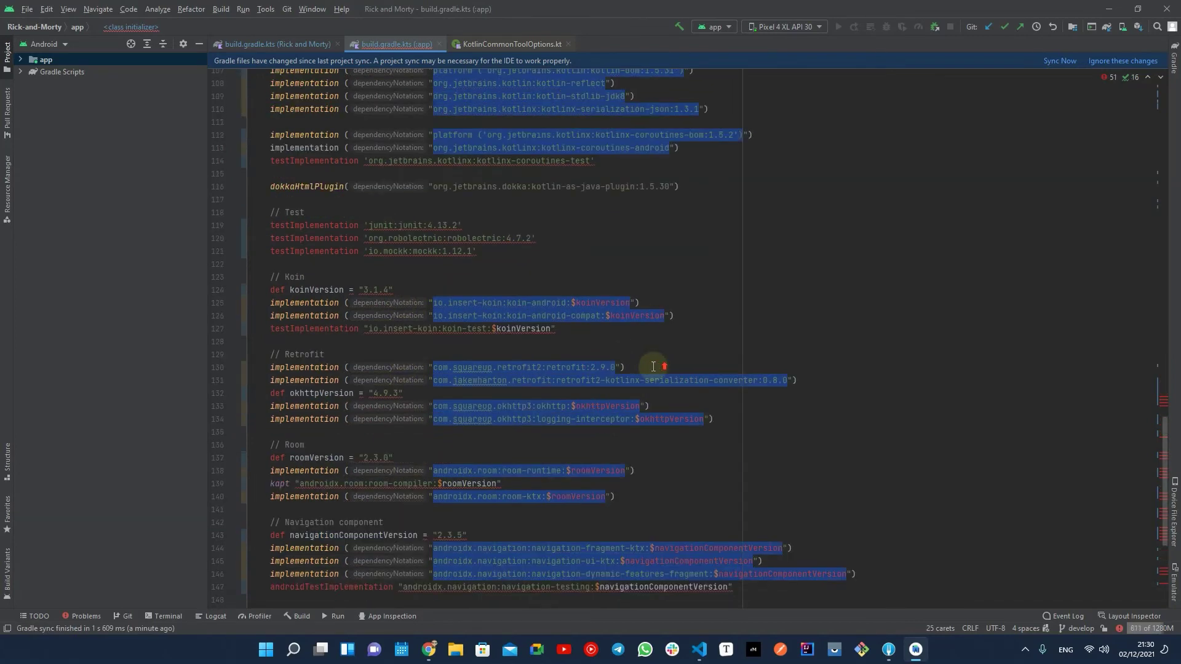
scroll(654, 366, up, 5)
scroll(654, 365, up, 3)
click(650, 227)
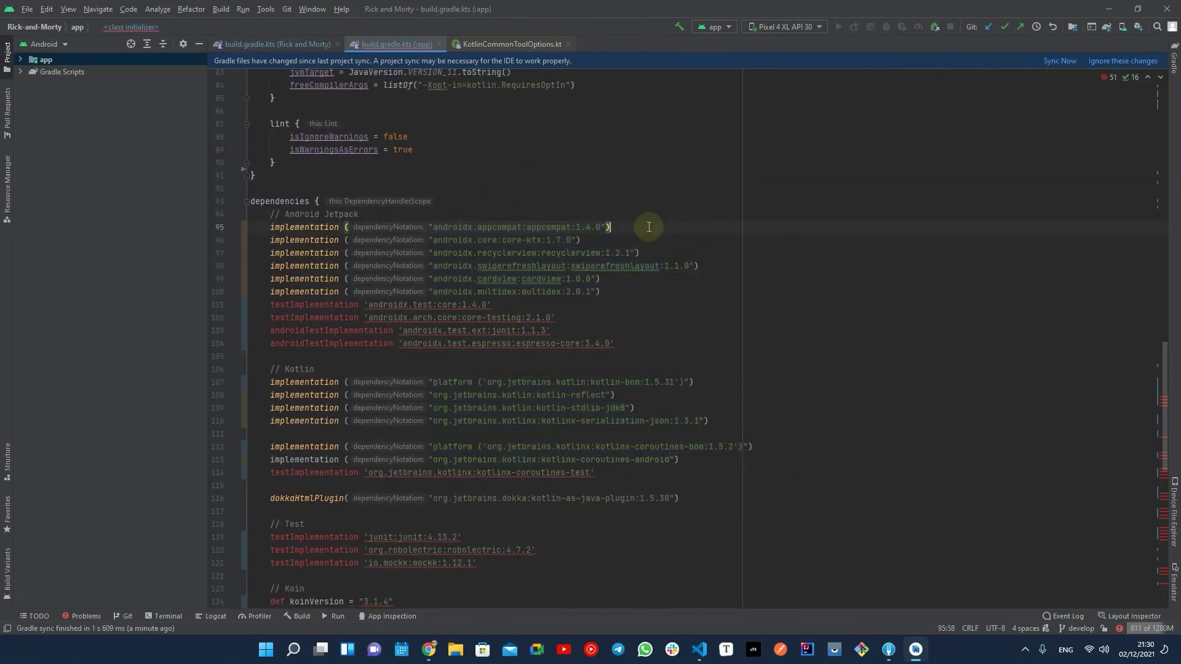
- Parenthesise all testImplementation and androidTestImplementation dependency strings the same way
double_click(304, 305)
key(ctrl+alt+shift+j)
key(Right)
key(Right)
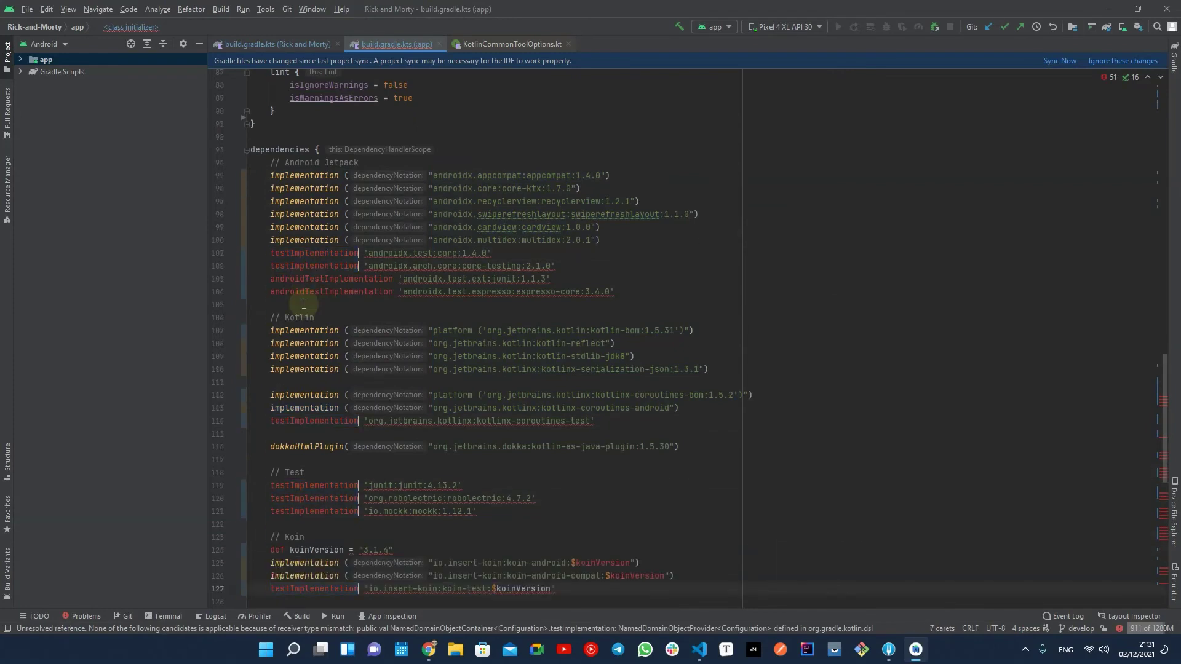
key(shift+End)
text((")
double_click(305, 292)
key(ctrl+alt+shift+j)
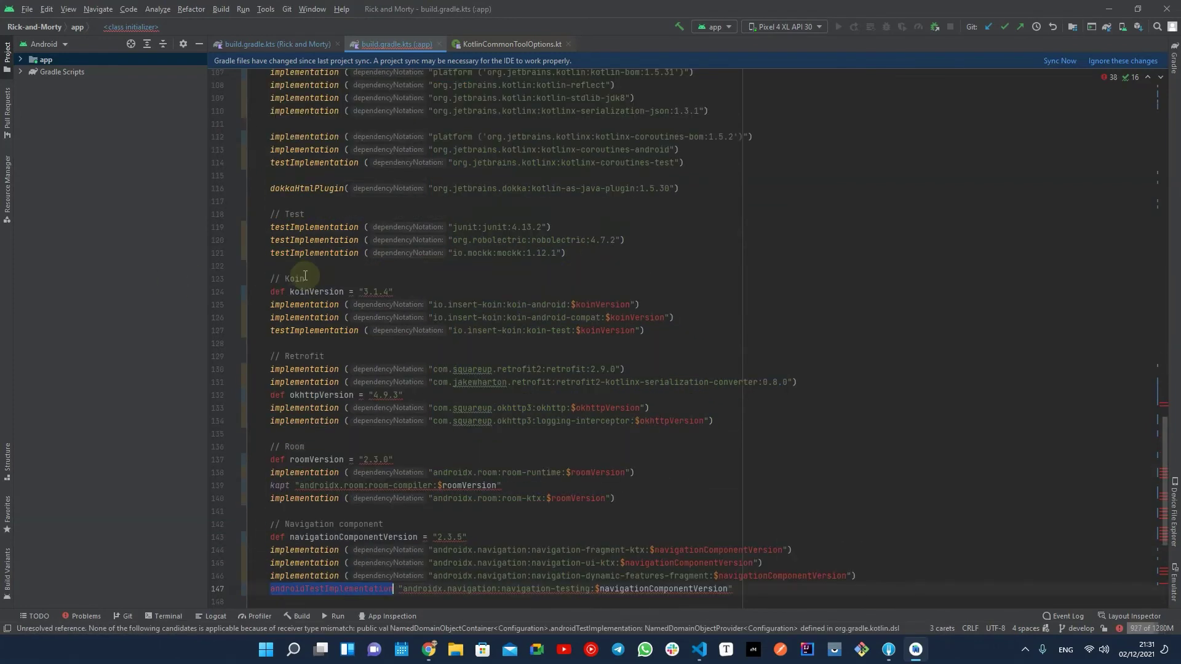
key(Right)
key(Right)
key(shift+End)
key(shift+Left)
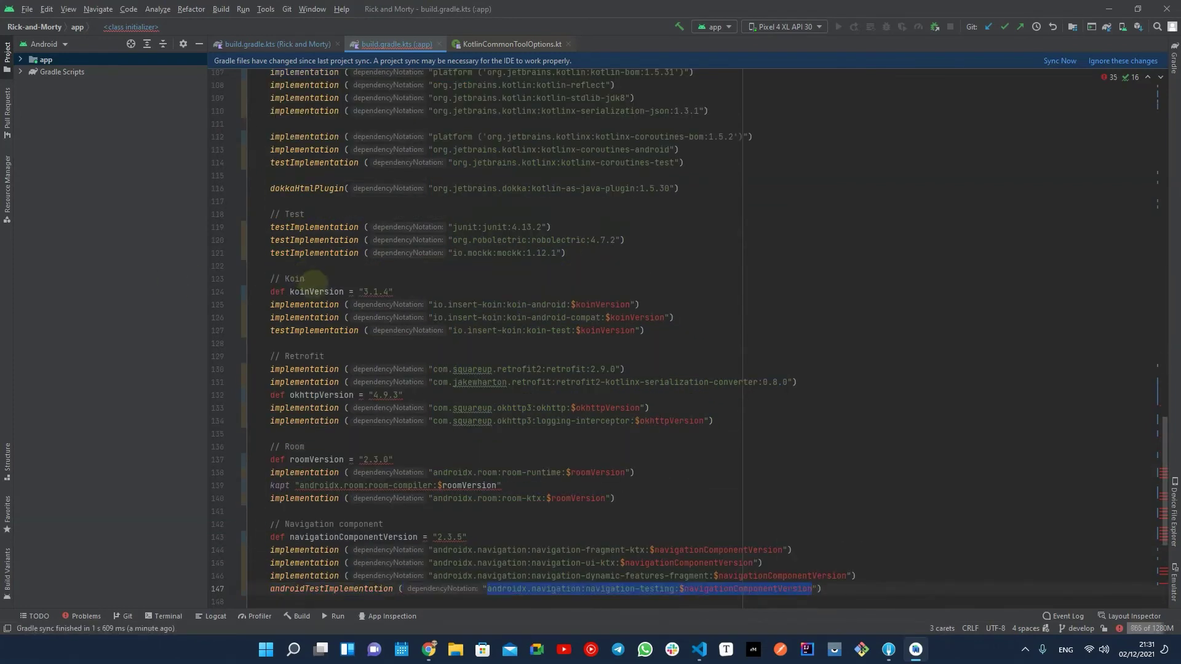
text(()
scroll(465, 471, up, 5)
scroll(452, 471, down, 10)
- Parenthesise the chucker debug, chucker release and leakcanary dependency strings
click(370, 460)
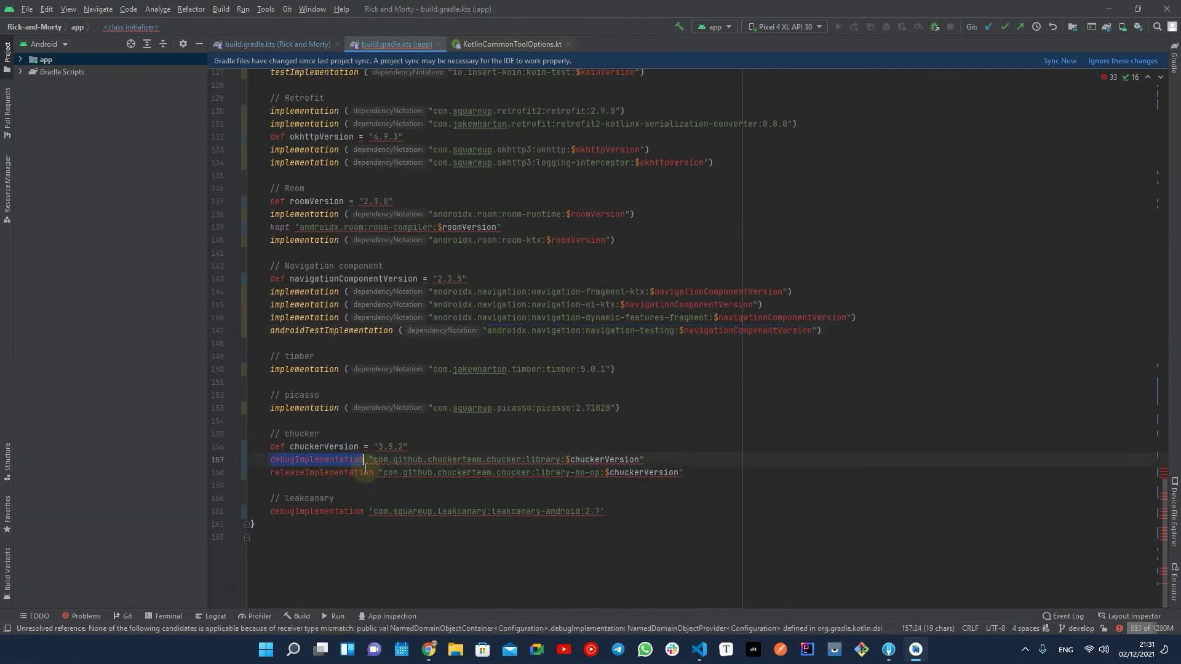
key(shift+End)
text(()
click(378, 472)
key(shift+End)
text(()
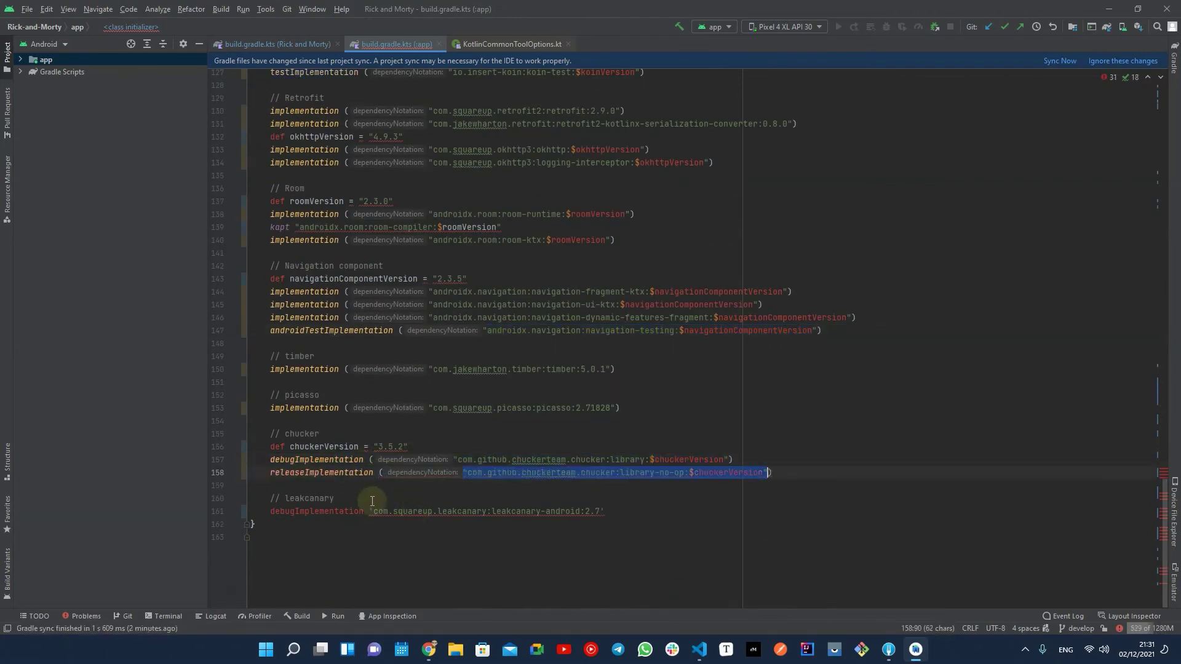
click(370, 512)
key(shift+End)
text(()
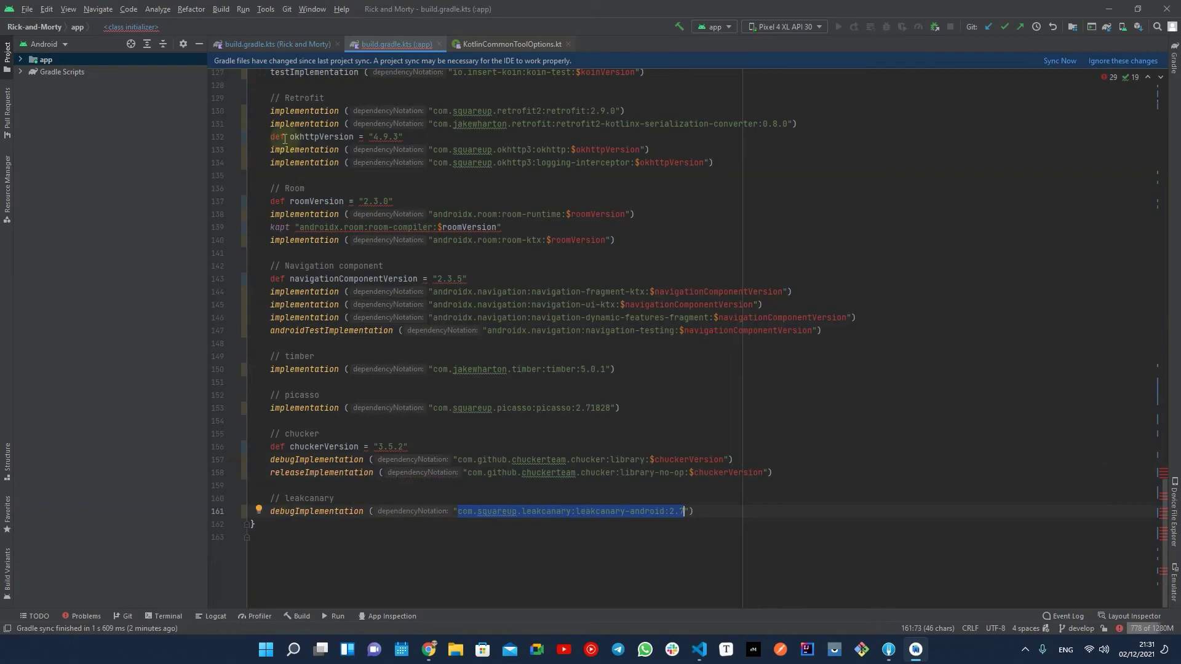
- Declare okhttp, Room, navigation and chucker versions with val and call kapt("…") for the Room compiler
click(277, 137)
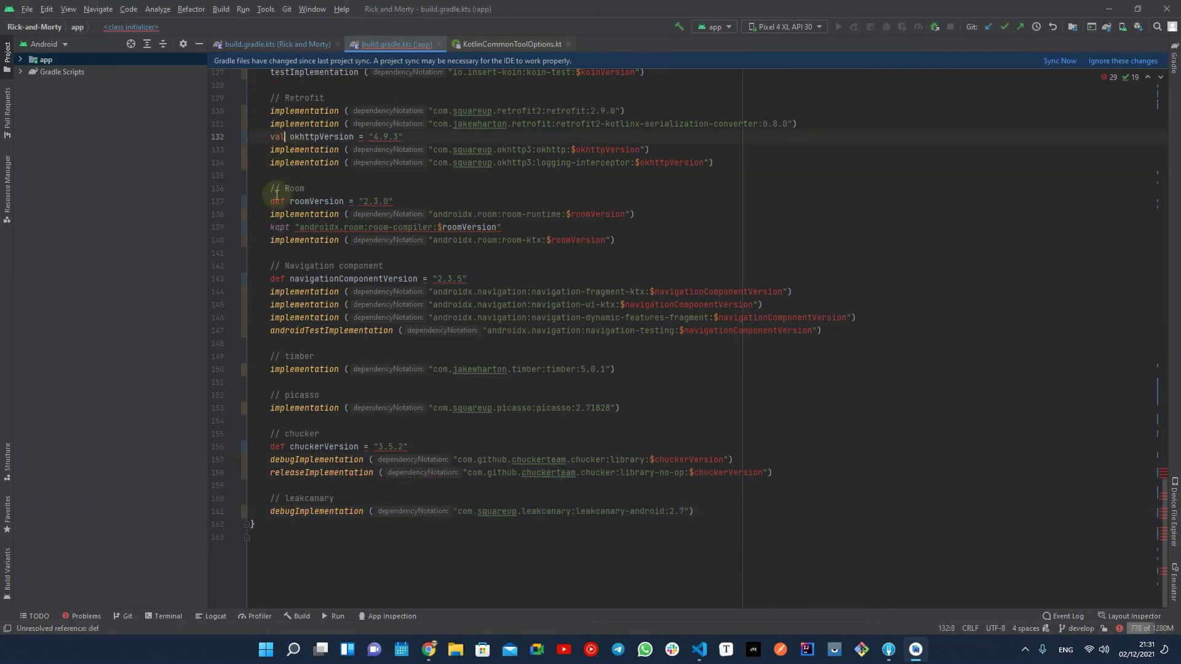
text(va)
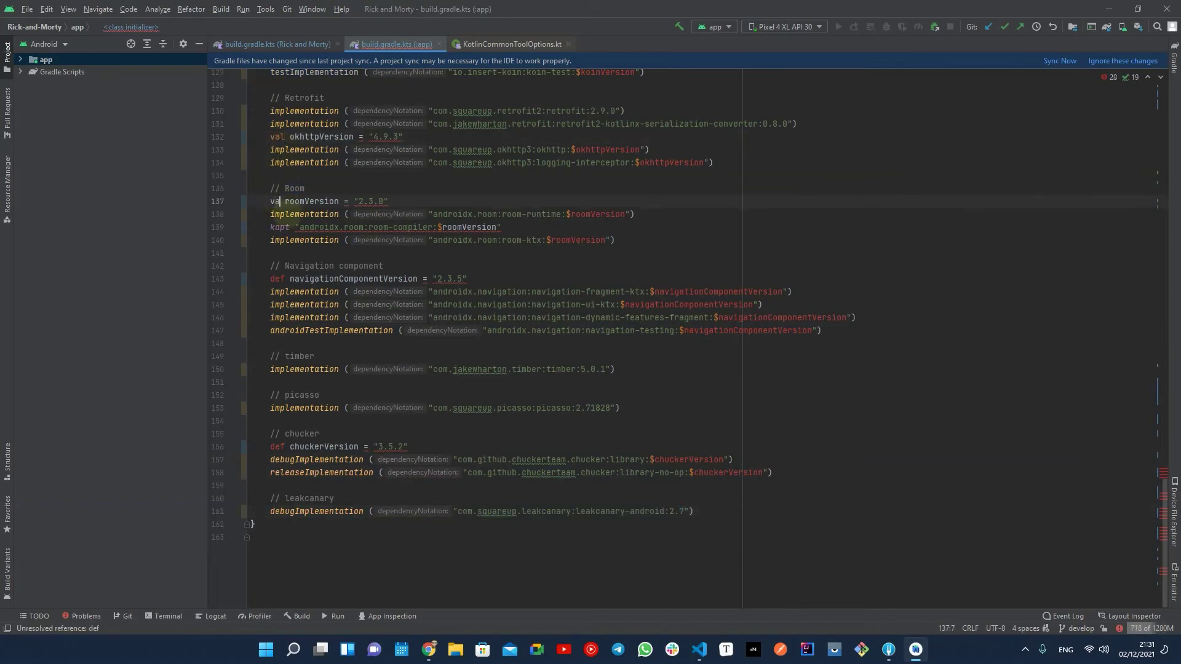
text(l)
key(Escape)
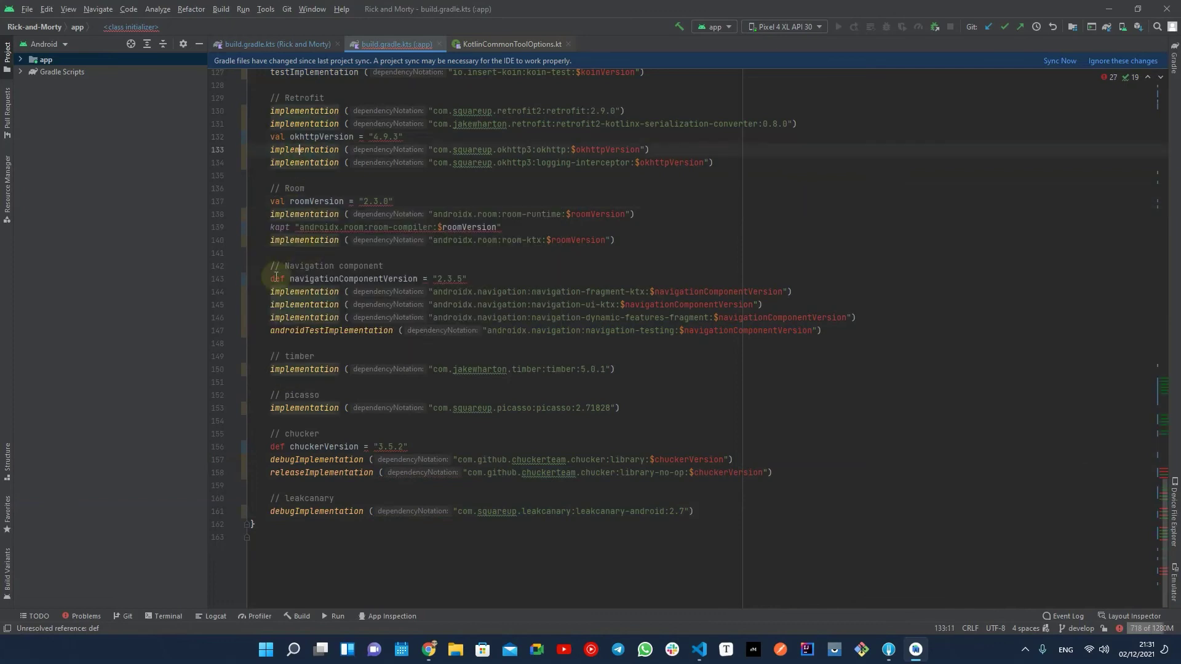
double_click(277, 278)
text(va)
text(l)
click(338, 214)
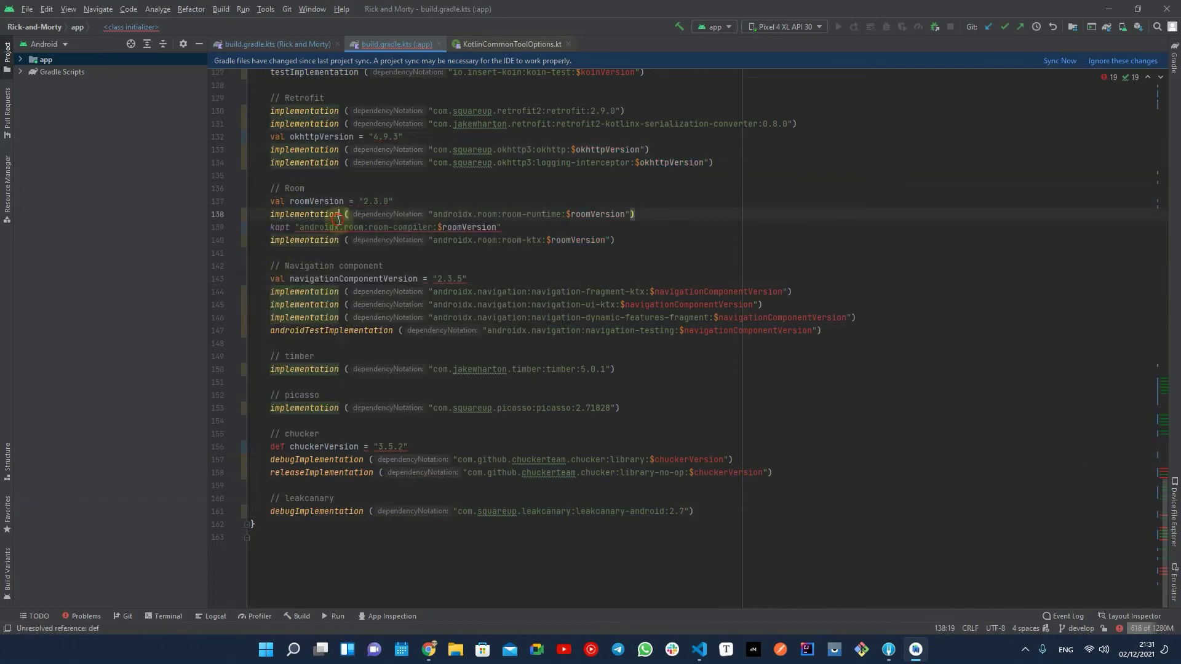
click(271, 445)
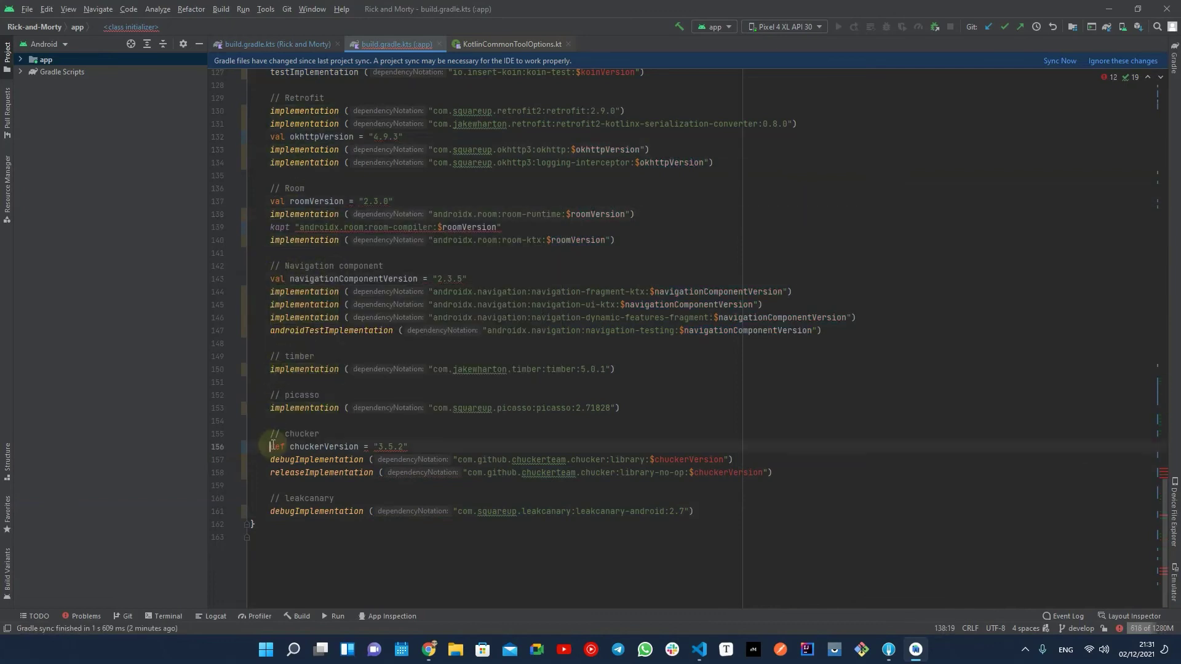
text(val)
key(Escape)
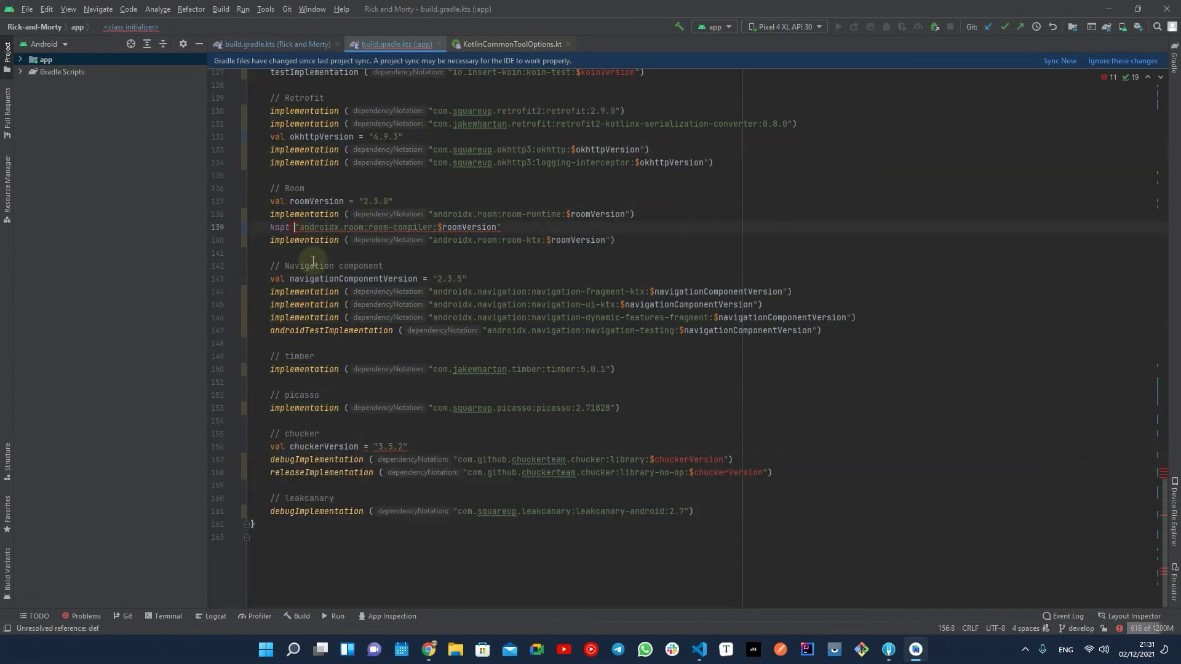
drag(295, 227, 501, 227)
text(()
scroll(449, 274, up, 2)
scroll(529, 241, up, 3)
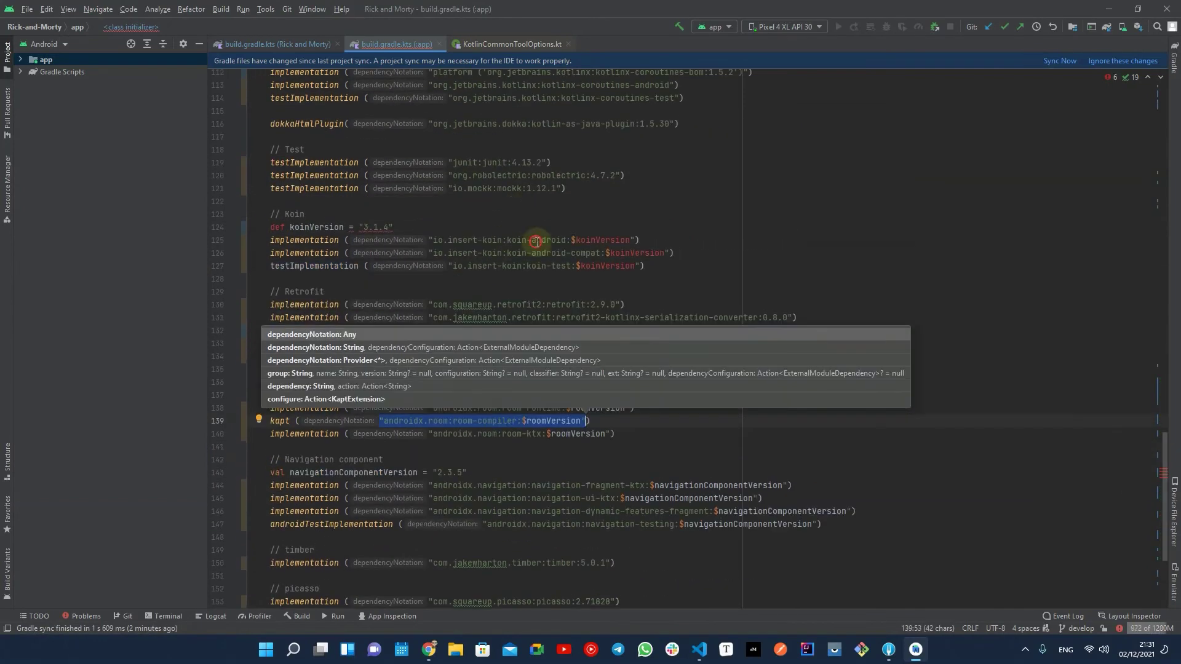
- Reformat, sync and Make Project; the build fails on missing kotlin-bom:1.5.31 platform
click(466, 219)
scroll(457, 222, up, 4)
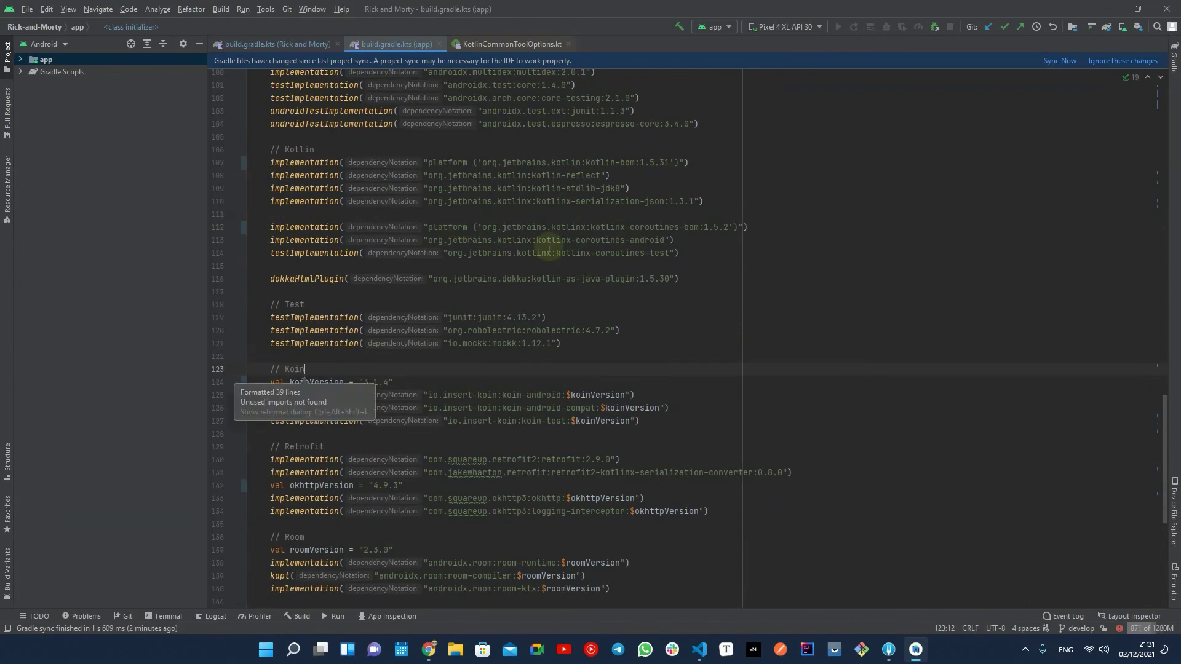
scroll(794, 249, down, 7)
scroll(796, 265, up, 20)
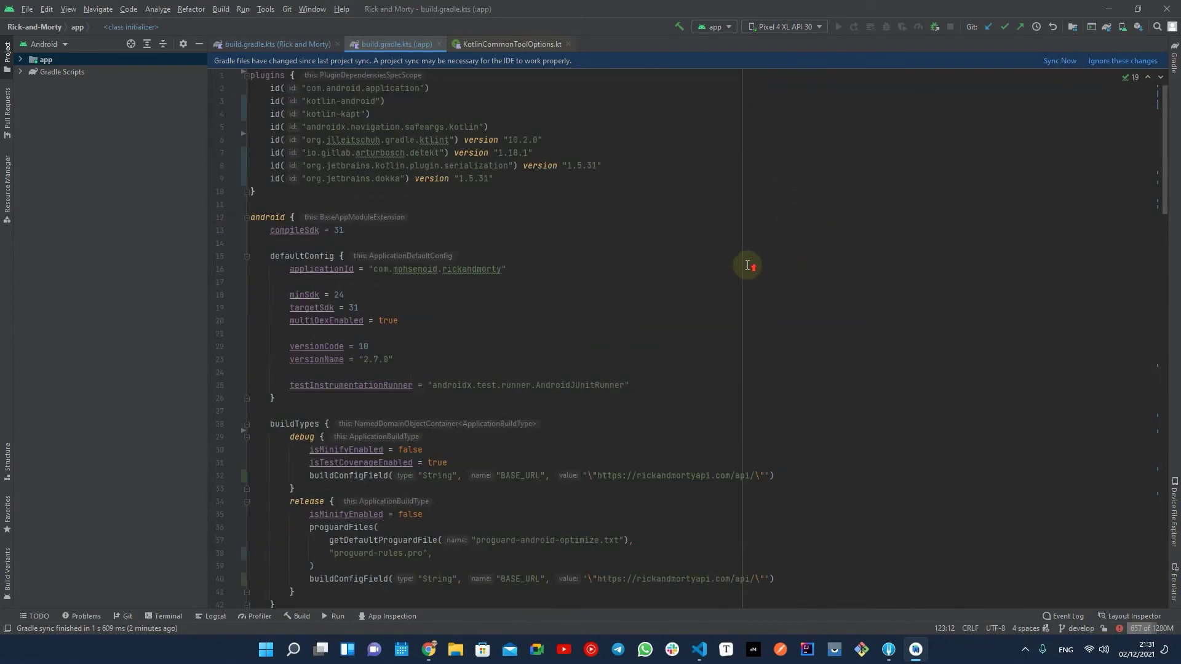
click(1059, 62)
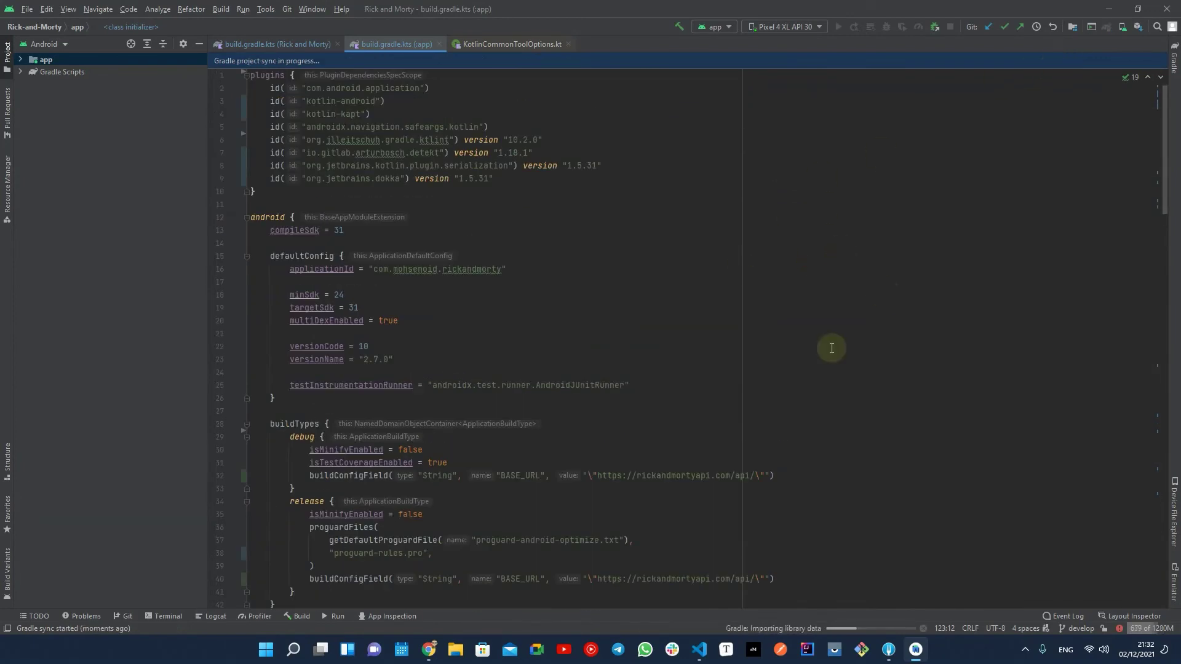
click(837, 27)
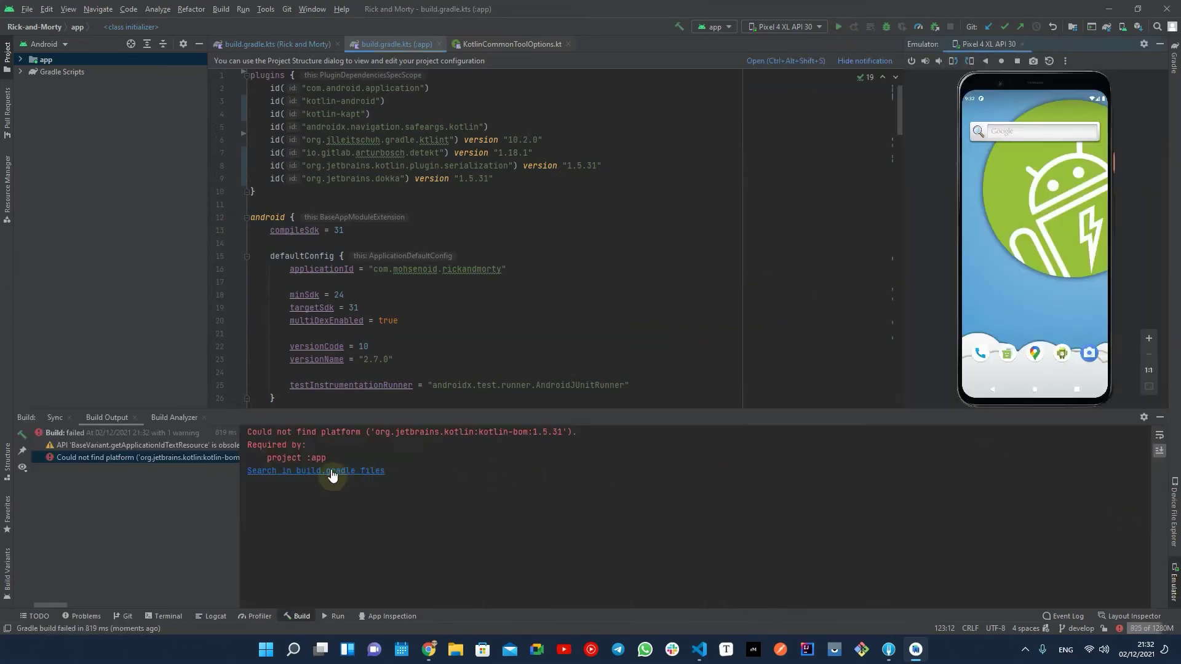
click(1159, 418)
- Find "bom" and rewrite line 107 as implementation(platform("…kotlin-bom…")) with double quotes
click(1173, 581)
scroll(739, 416, down, 20)
scroll(589, 321, down, 15)
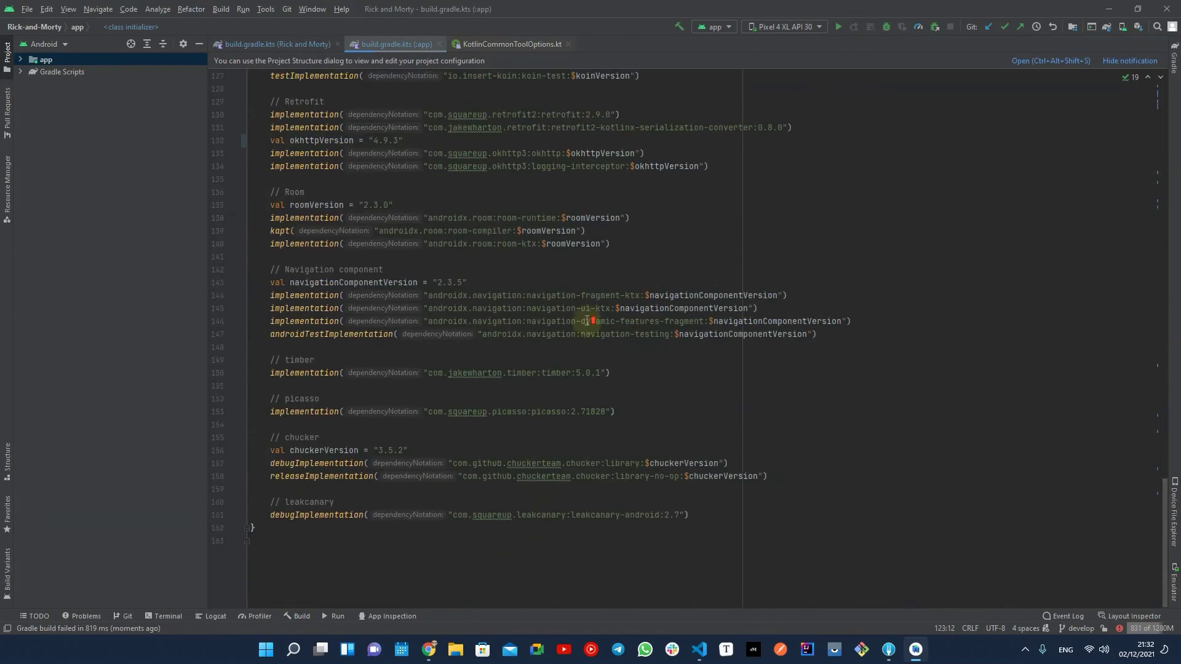
scroll(588, 321, up, 5)
scroll(588, 321, up, 1)
scroll(588, 321, up, 3)
scroll(588, 321, up, 3)
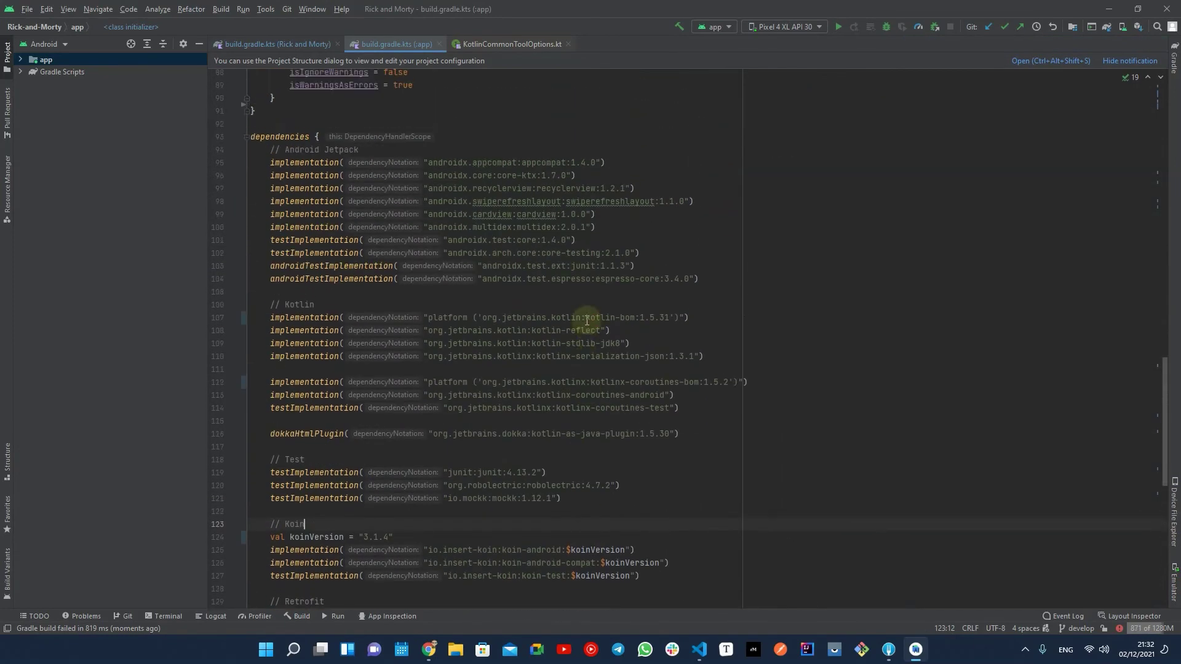
key(ctrl+f)
text(bom)
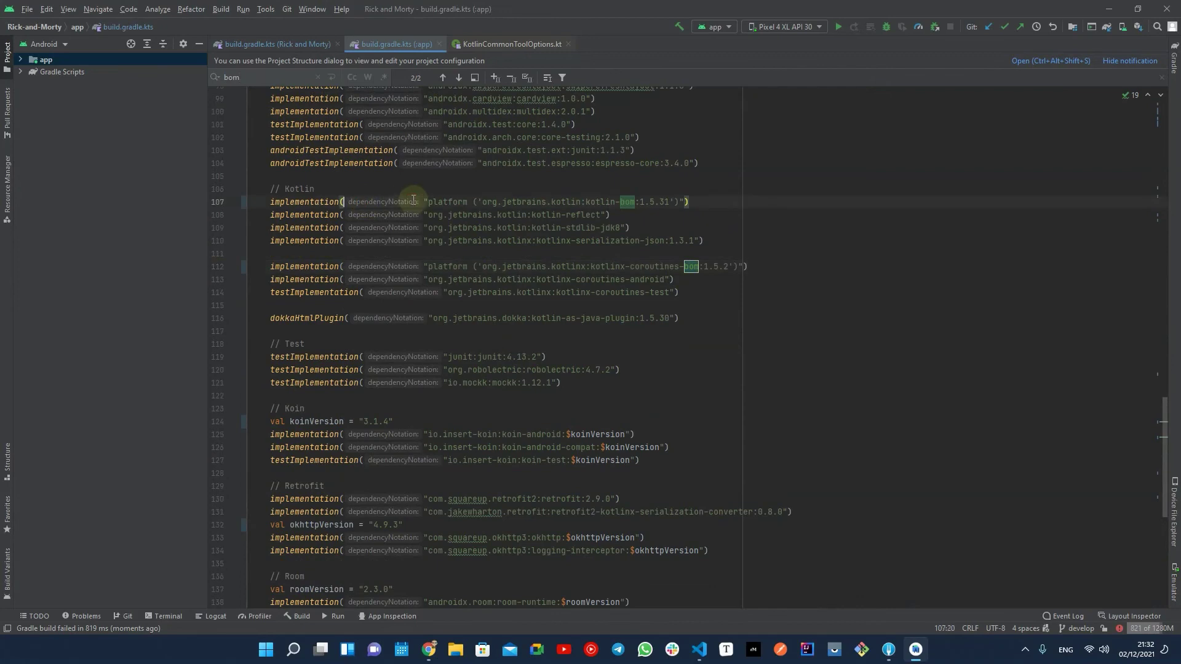
click(427, 201)
key(BackSpace)
key(End)
key(Left)
key(BackSpace)
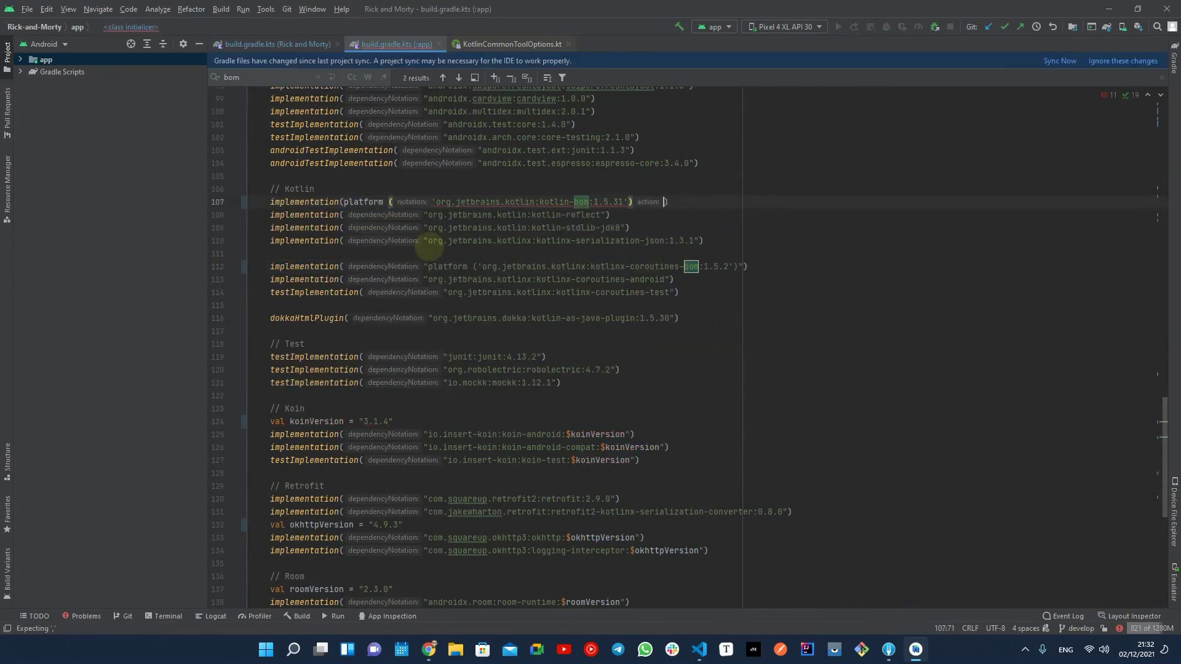
drag(433, 202, 581, 202)
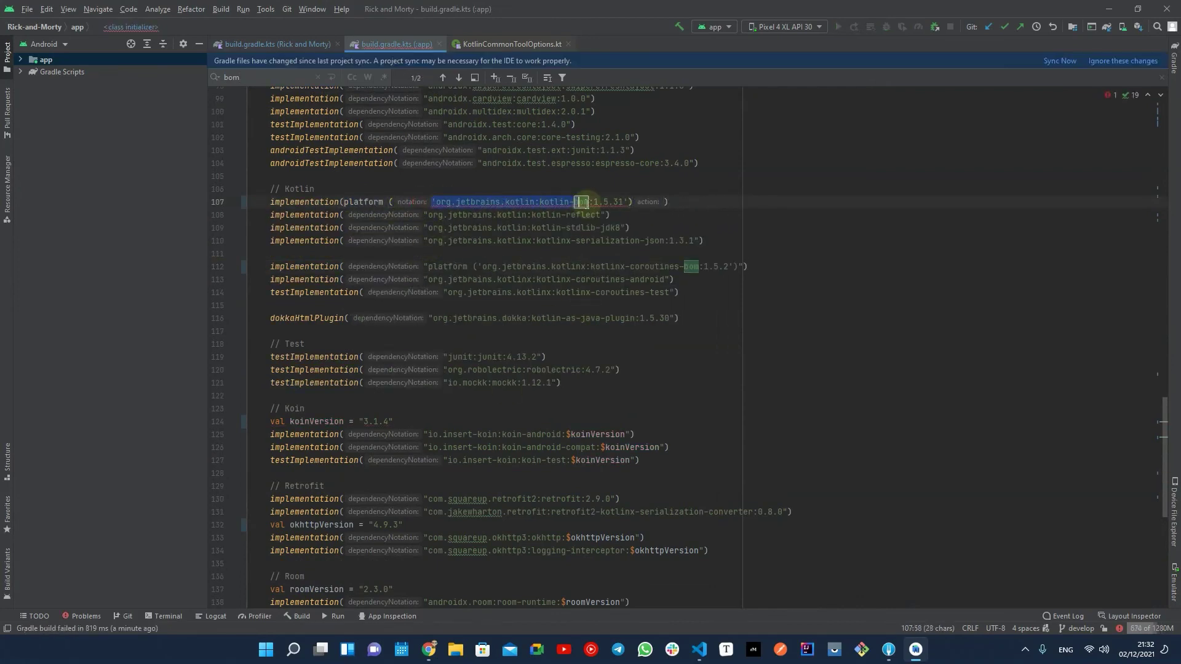
key(ctrl+shift+w)
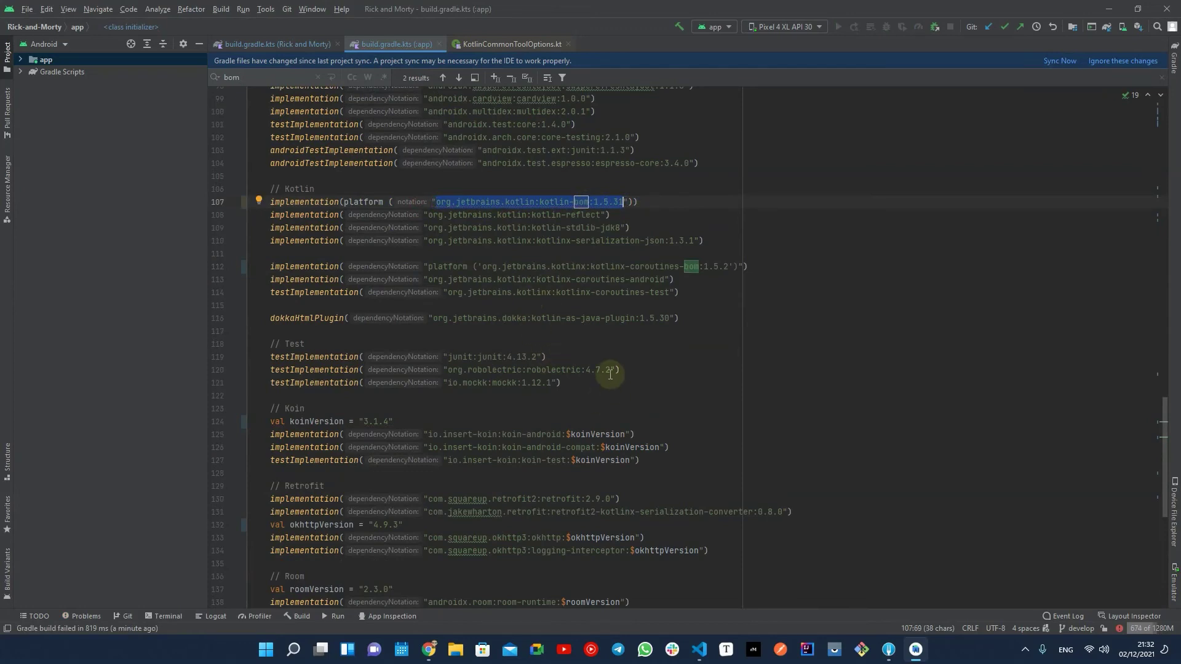
- Fix the coroutines-bom line 112 to platform("…") form and sync Gradle
click(462, 77)
click(428, 267)
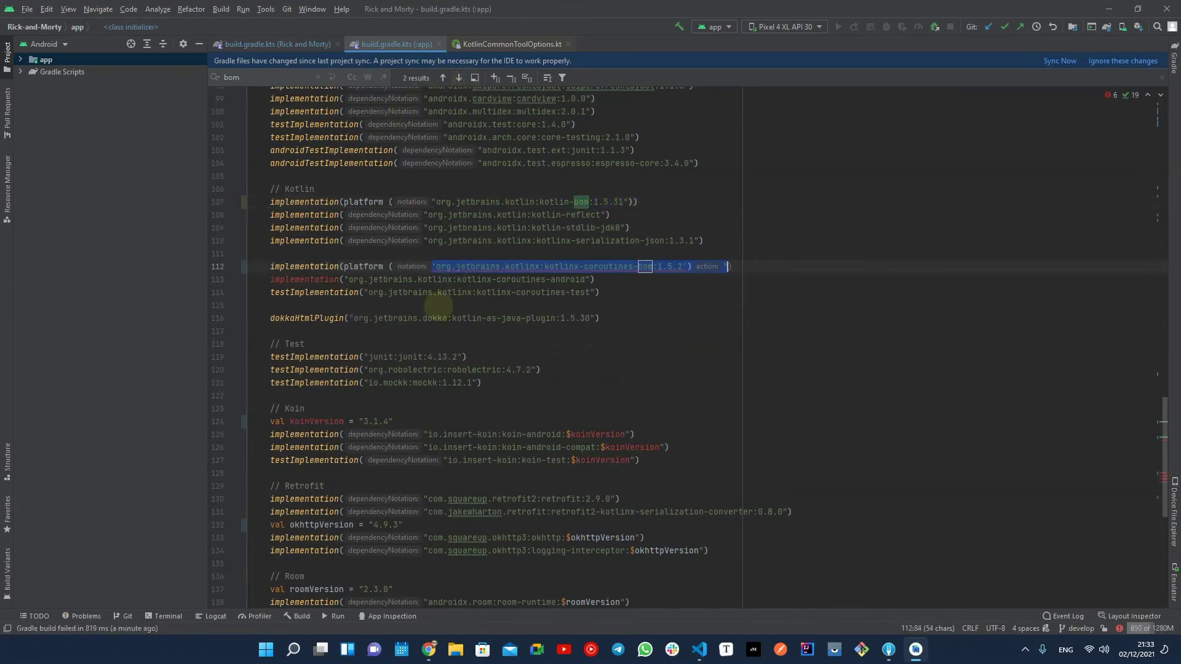
text(")
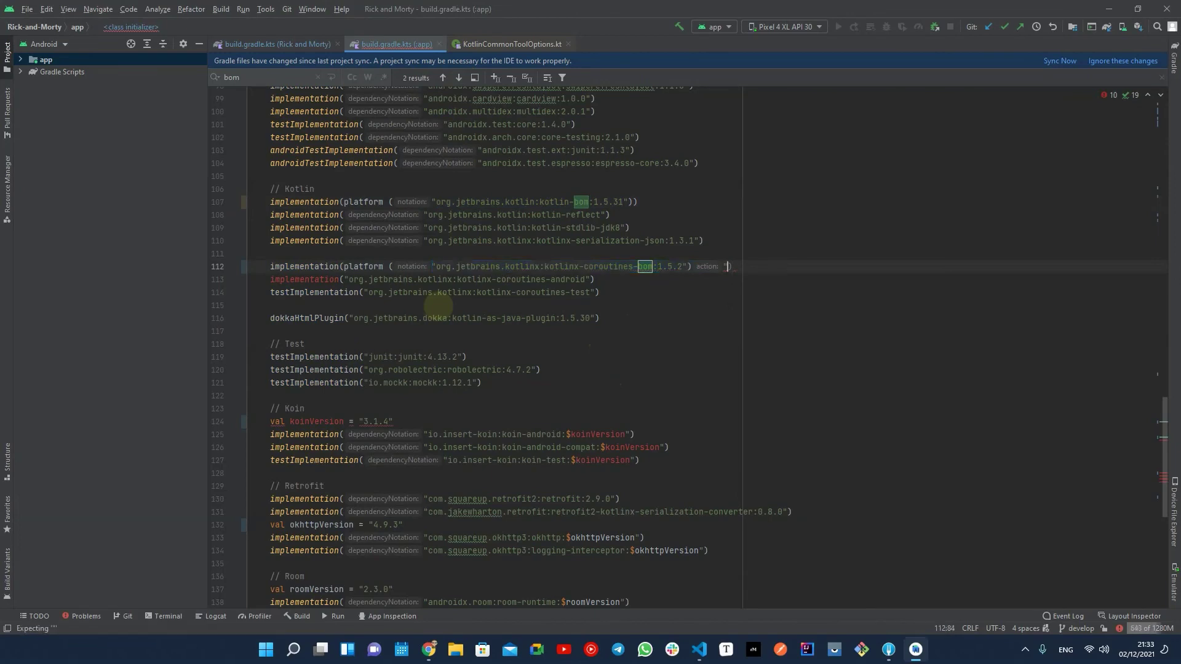
key(BackSpace)
text())
click(705, 229)
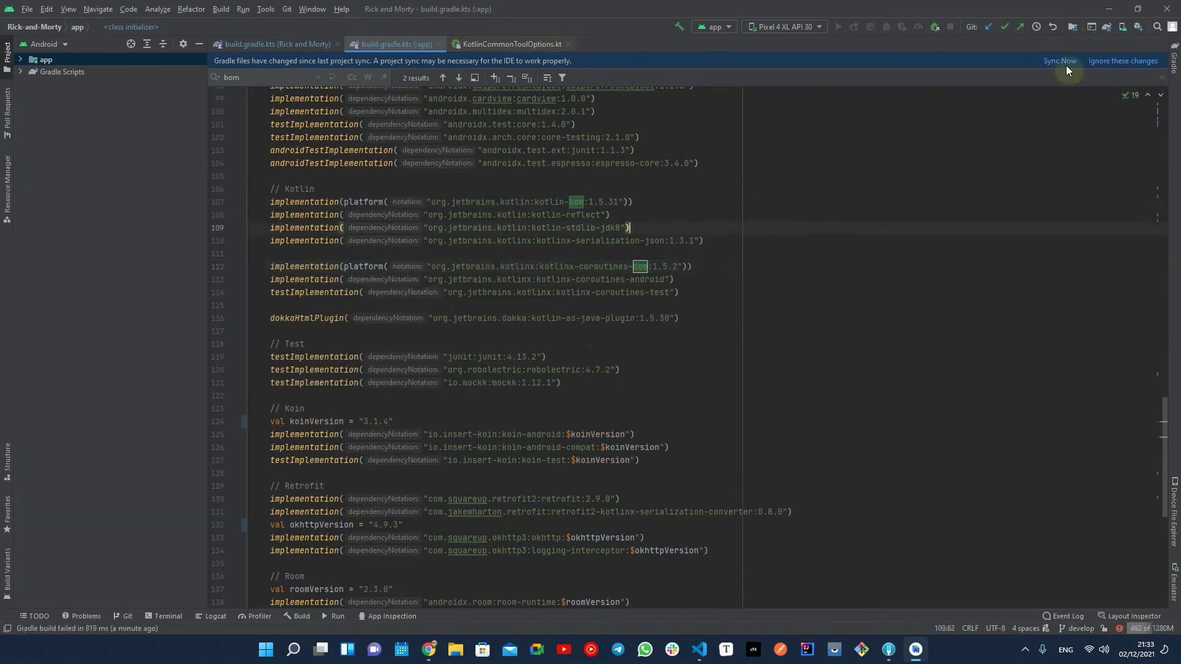
click(1062, 62)
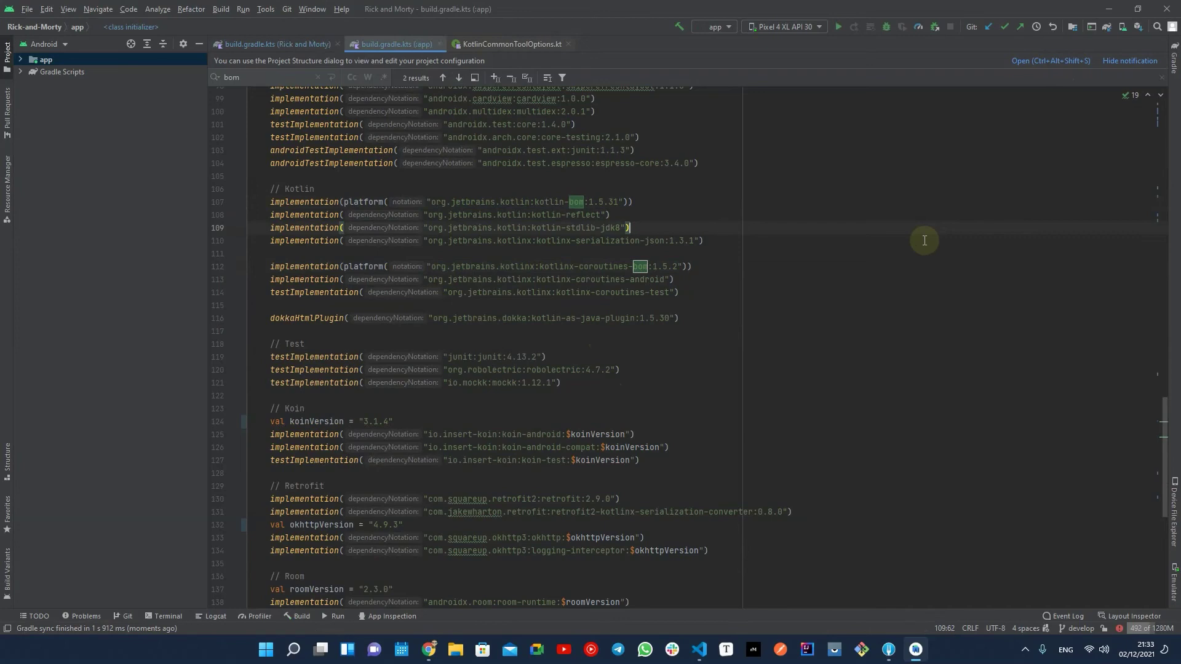
- Run the app on the Pixel 4 XL emulator, view Rick Sanchez, and return home
click(837, 25)
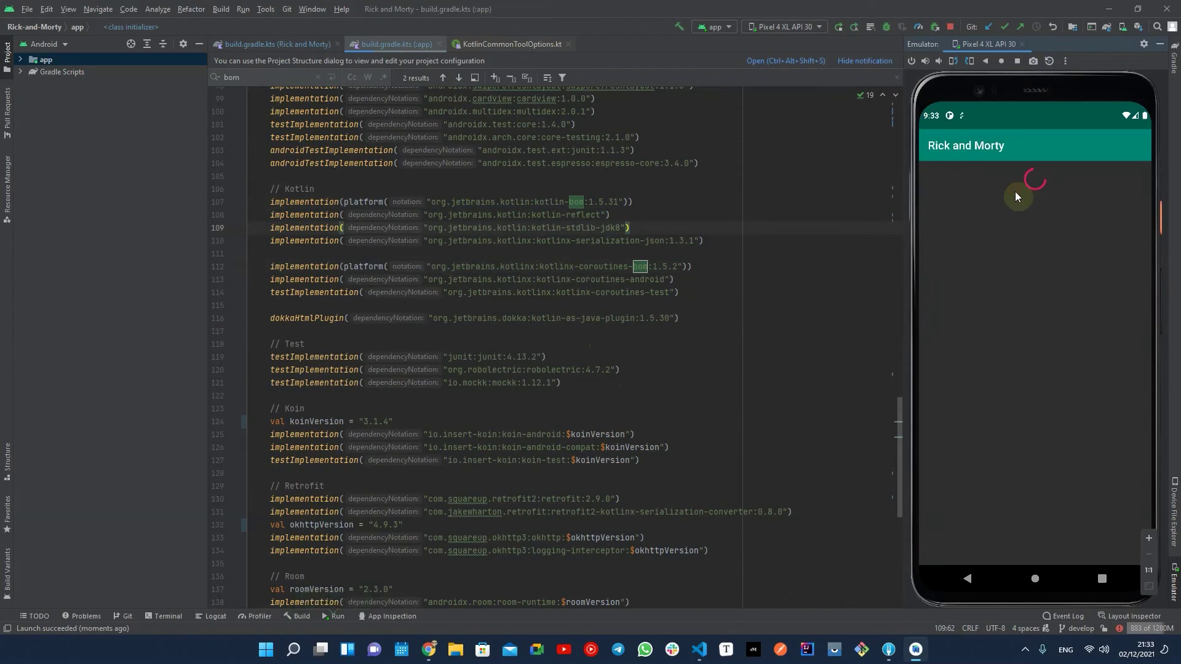
click(1015, 190)
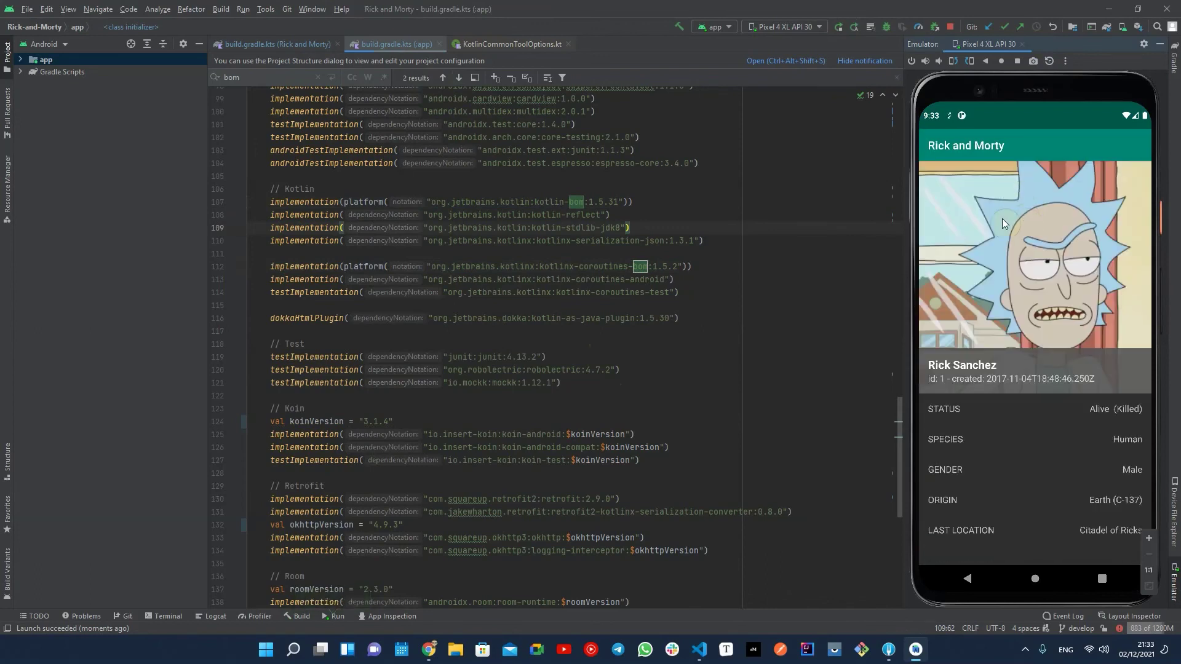
click(1035, 579)
- Jump to the plugins block and switch the Project panel to Project view
key(ctrl+Home)
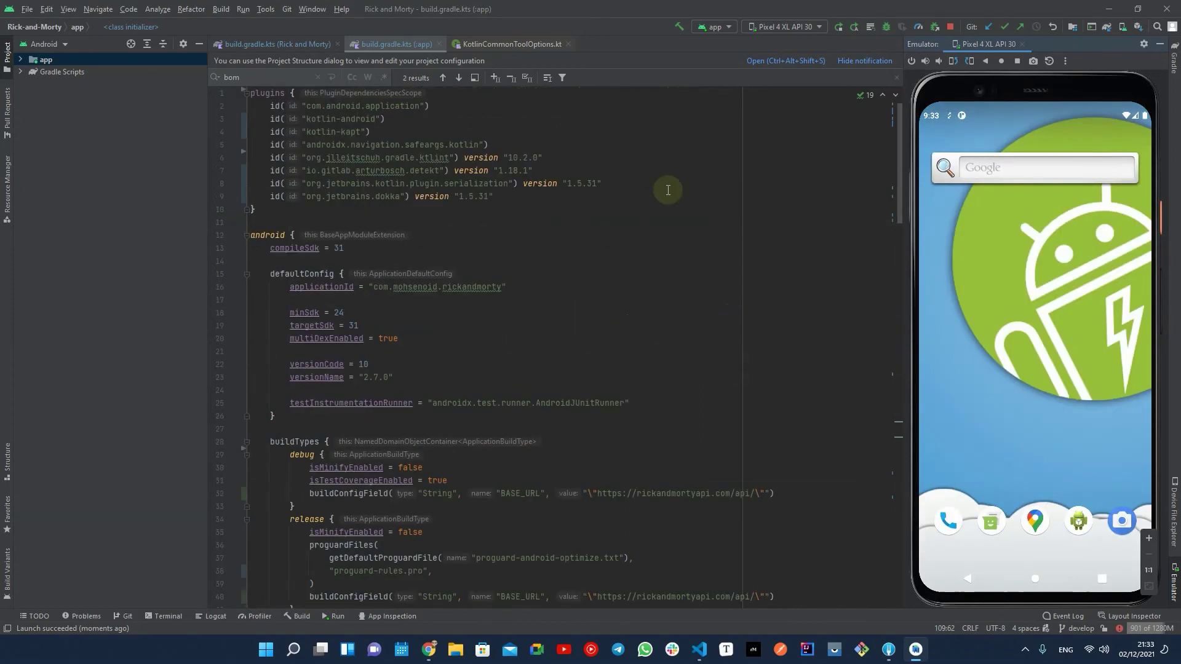
key(Escape)
click(689, 112)
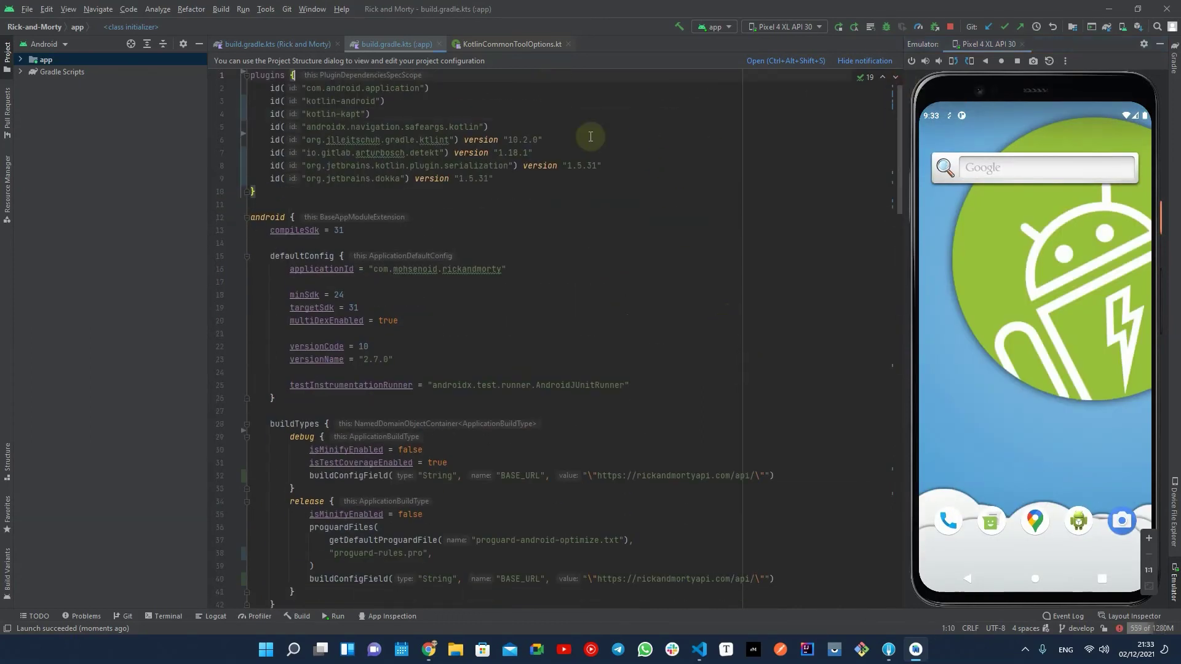
click(50, 43)
click(765, 363)
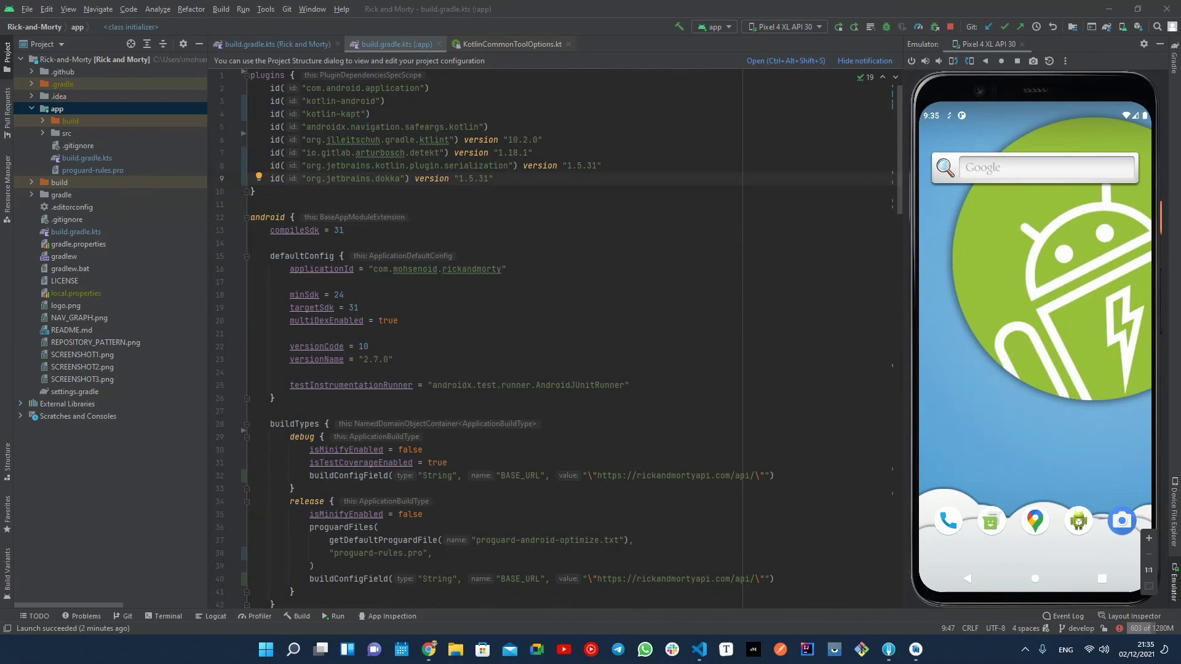
- Replace id("kotlin-android") and id("kotlin-kapt") with kotlin("android") and kotlin("kapt")
click(371, 180)
double_click(274, 101)
text(otlin)
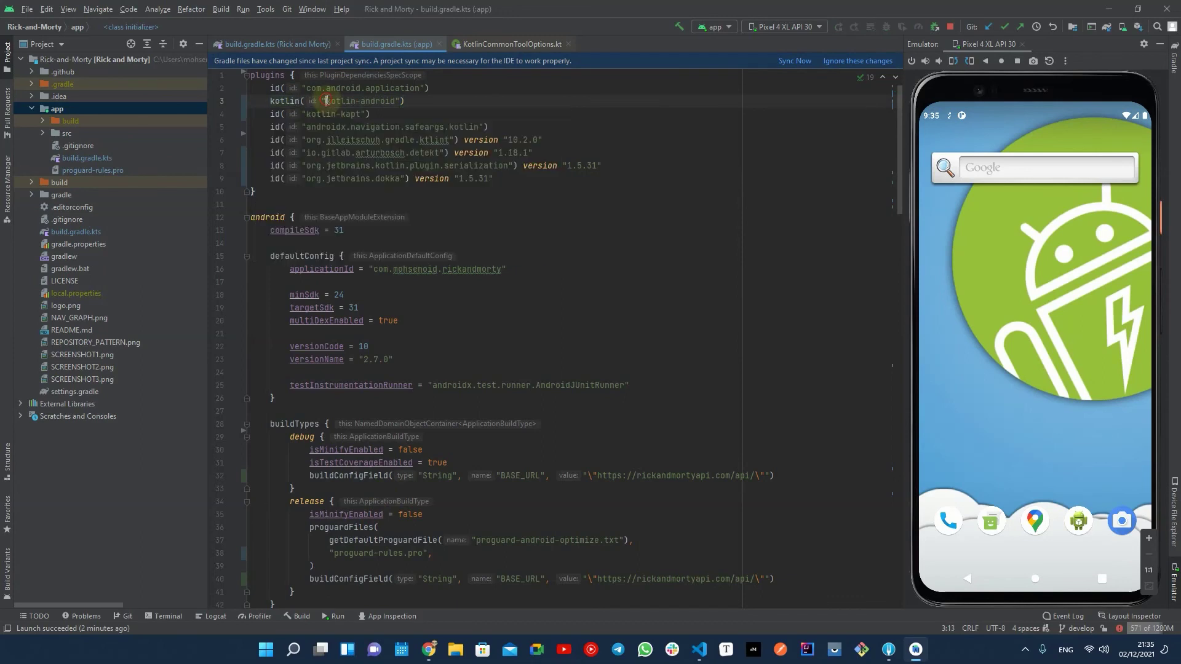
drag(325, 100, 362, 101)
key(BackSpace)
double_click(274, 113)
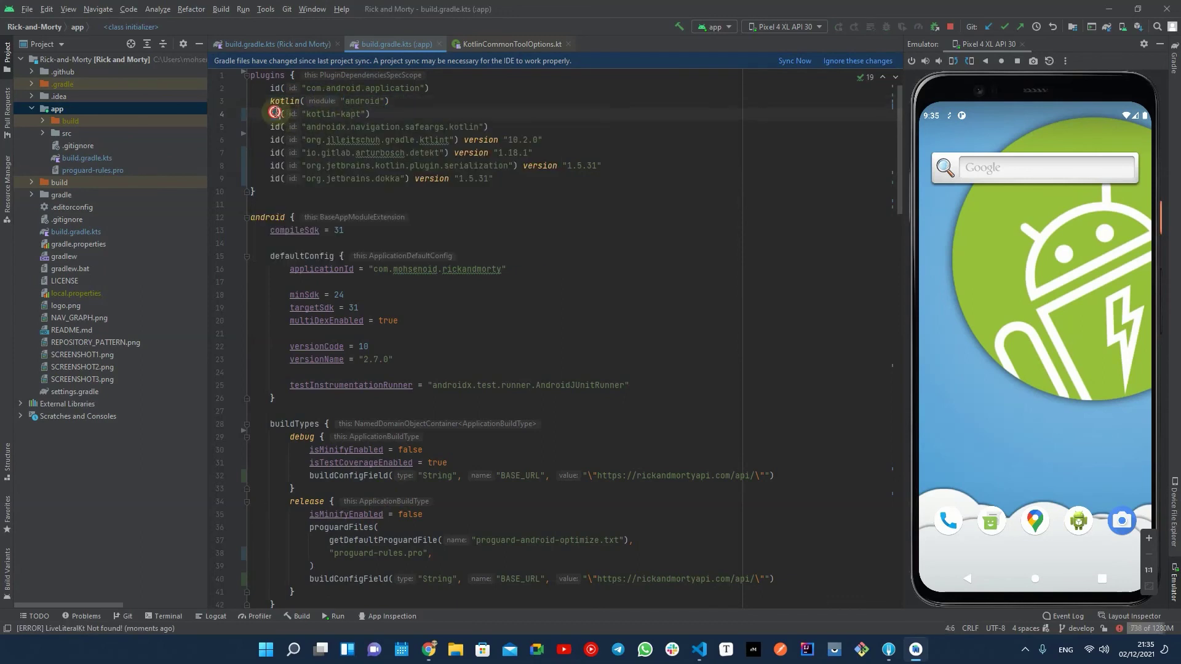
text(kotlin)
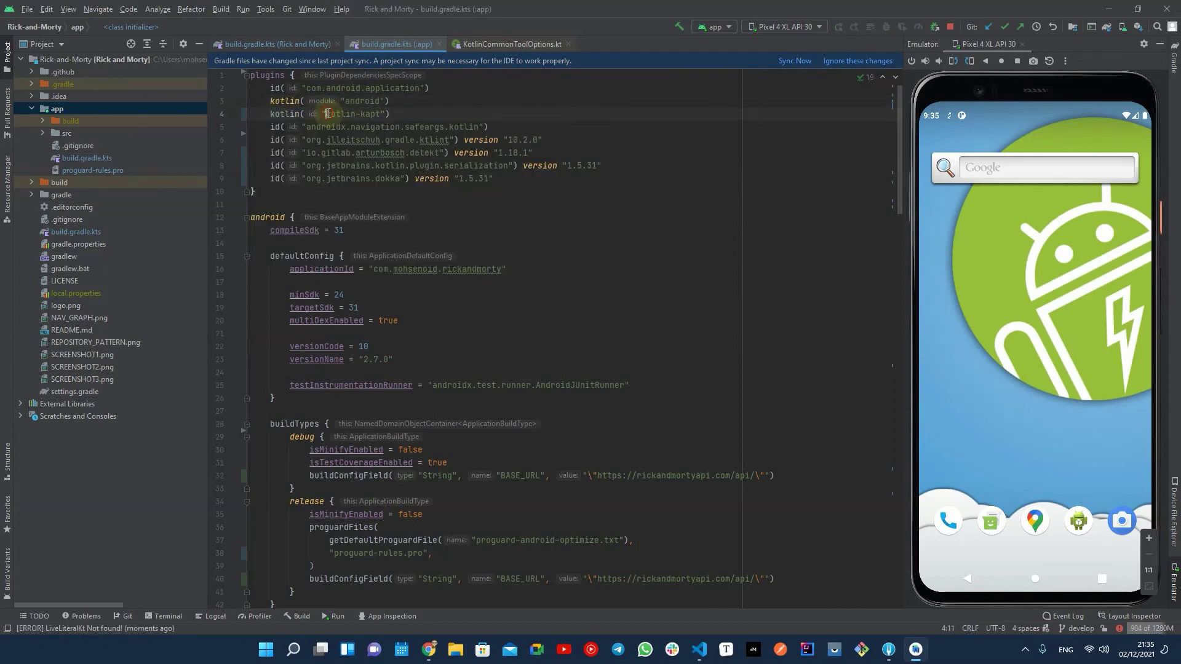
drag(326, 114, 359, 114)
key(BackSpace)
key(Delete)
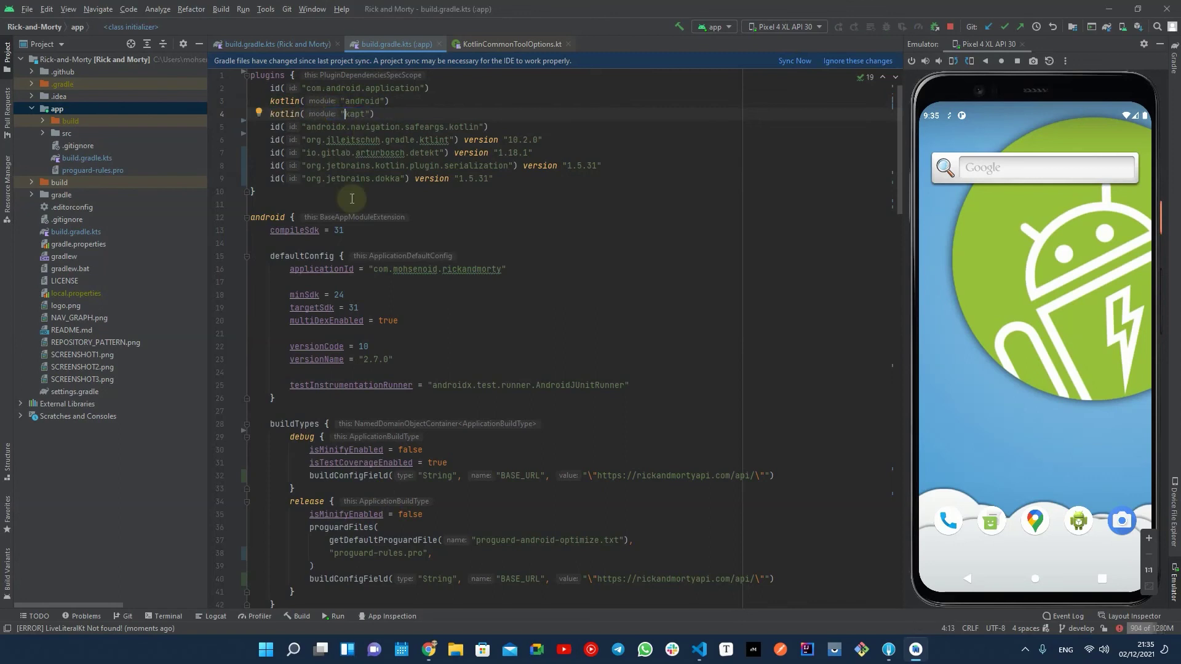
- Rewrite the serialization plugin as kotlin("plugin.serialization") and sync Gradle
double_click(273, 166)
text(kotlin)
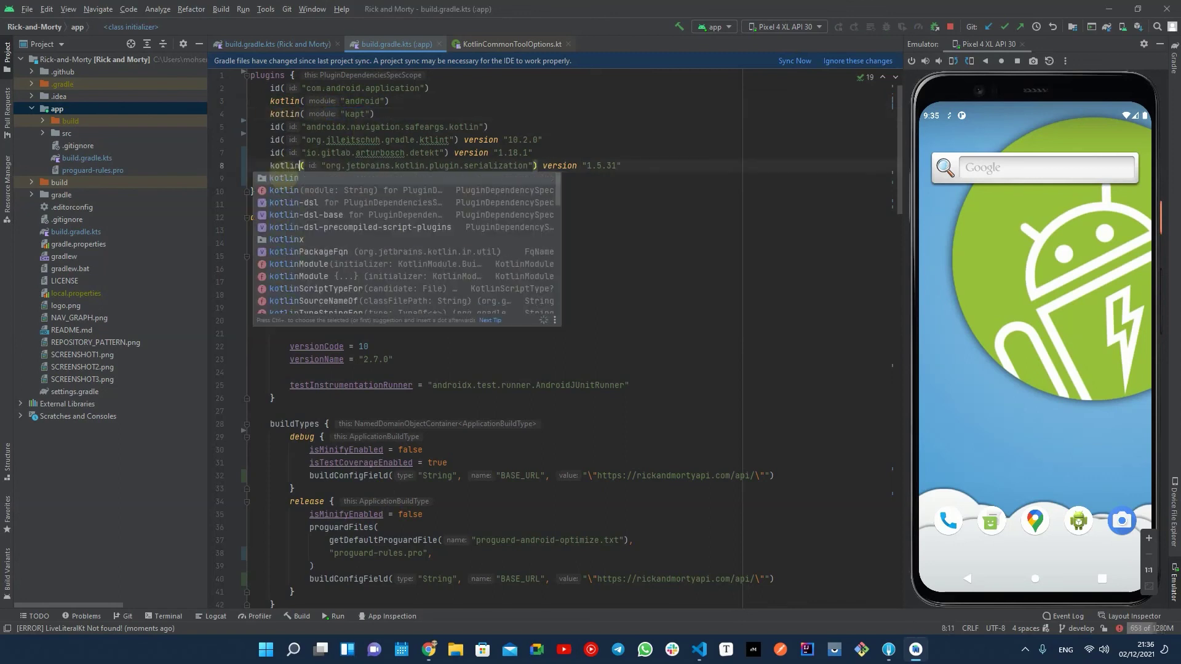
key(Escape)
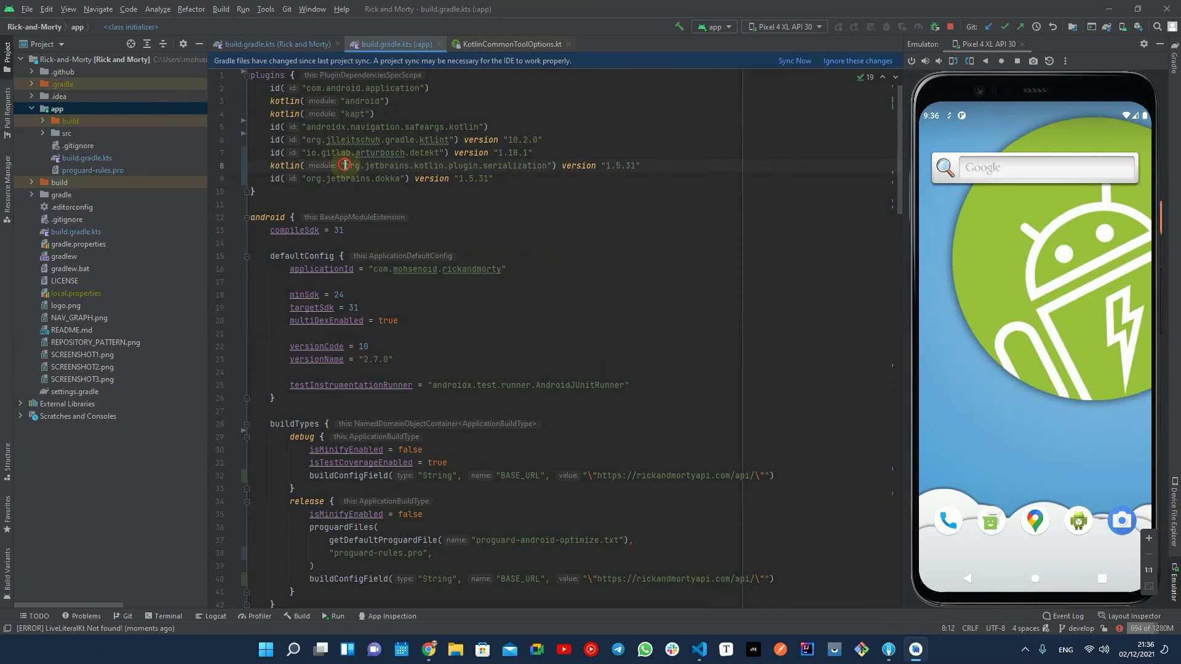
drag(344, 166, 445, 166)
key(BackSpace)
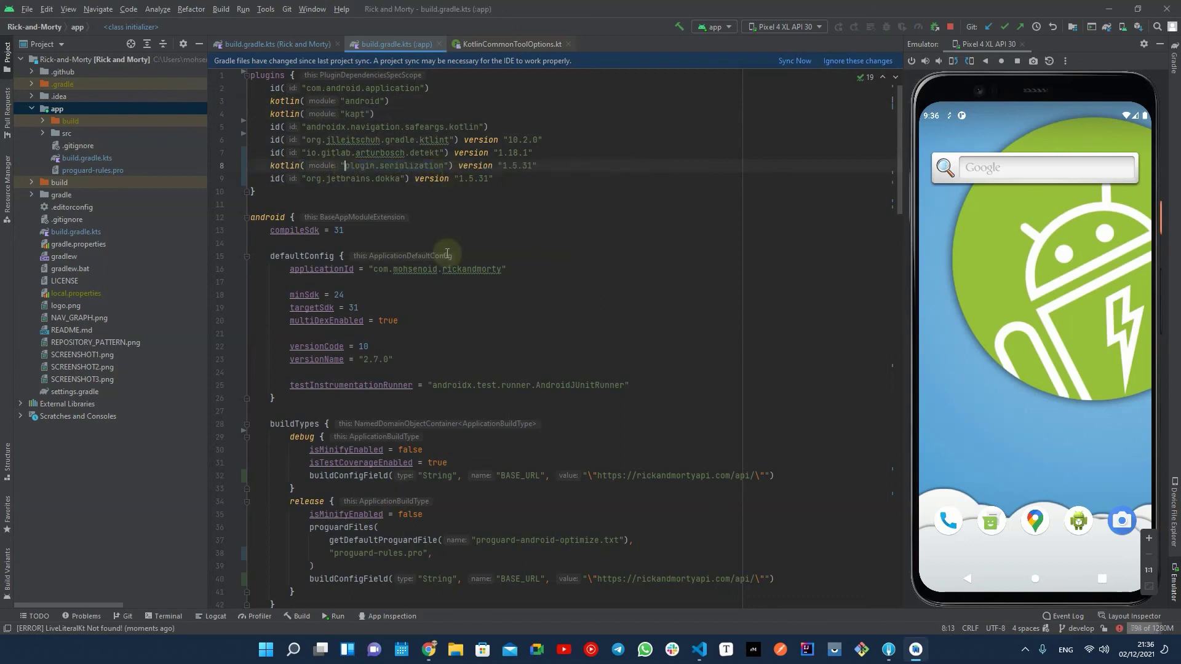
click(795, 60)
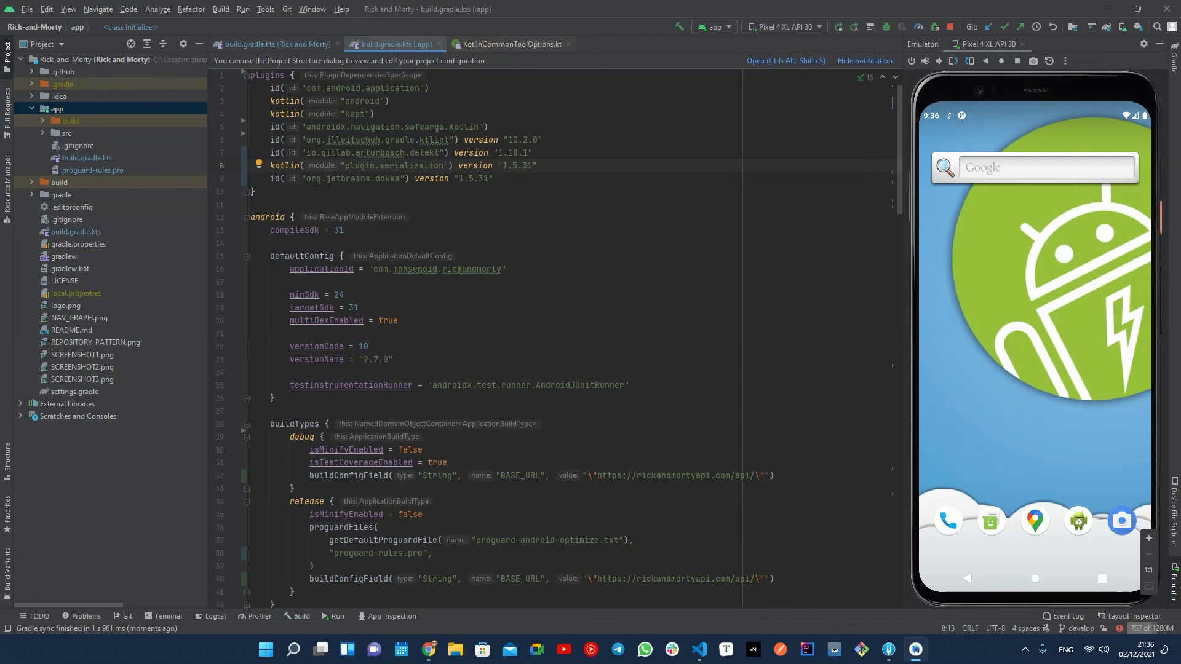
- Run the rebuilt app, open Rick Sanchez from the character list, and return home
click(838, 26)
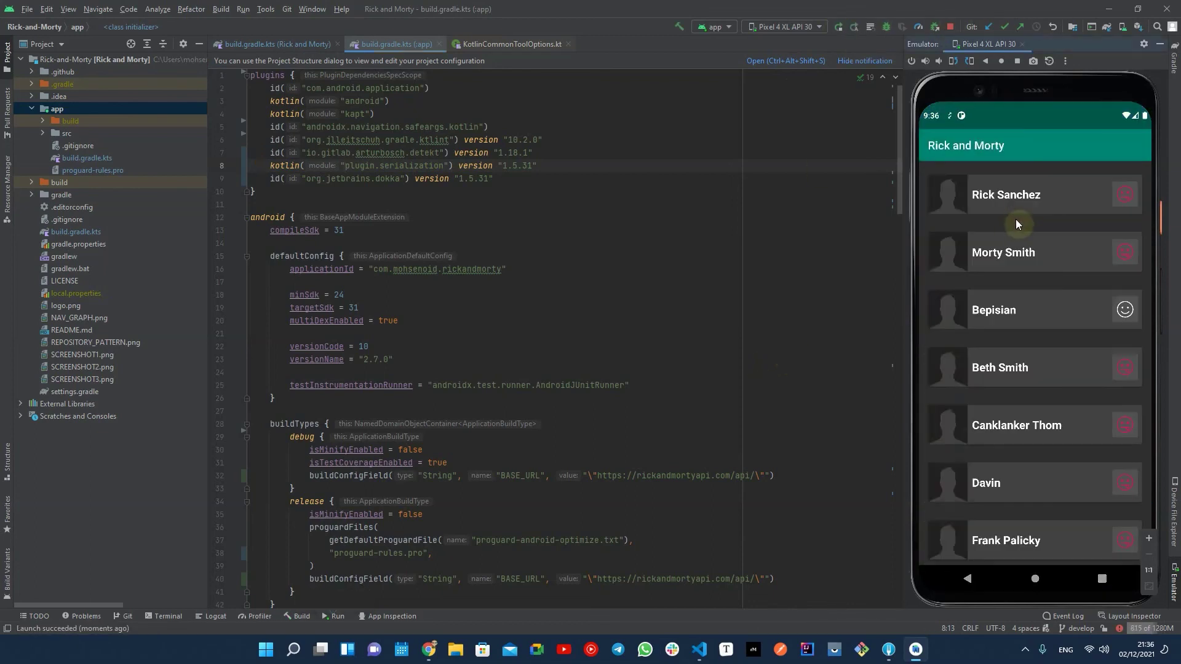
click(1016, 219)
click(1033, 584)
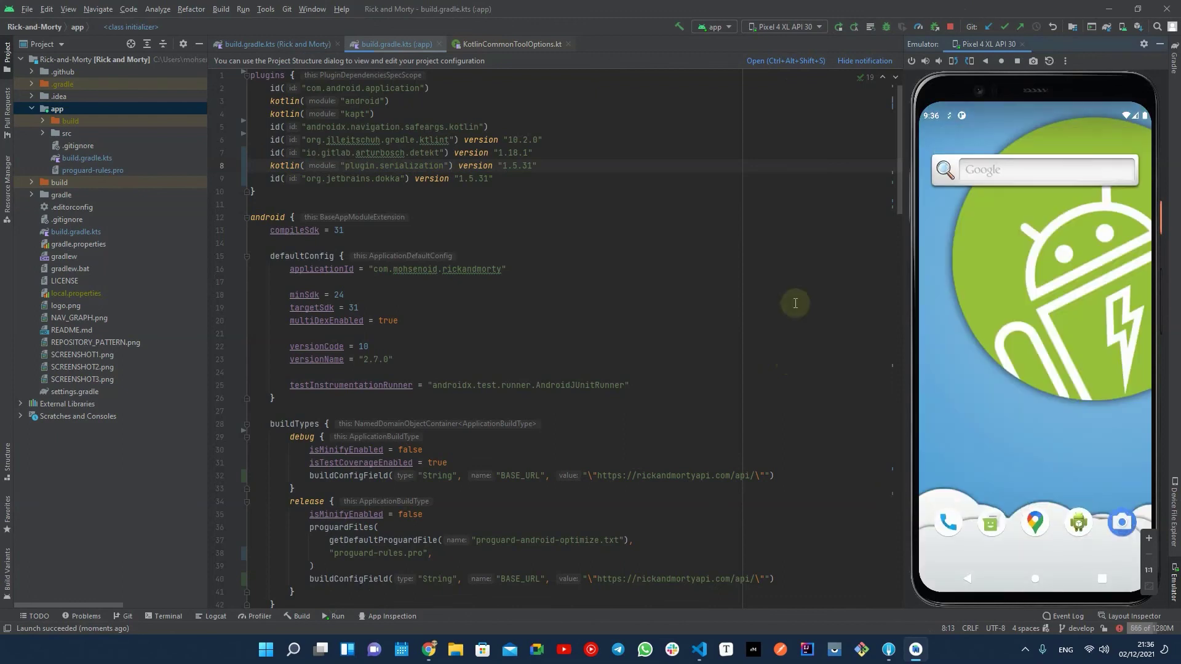